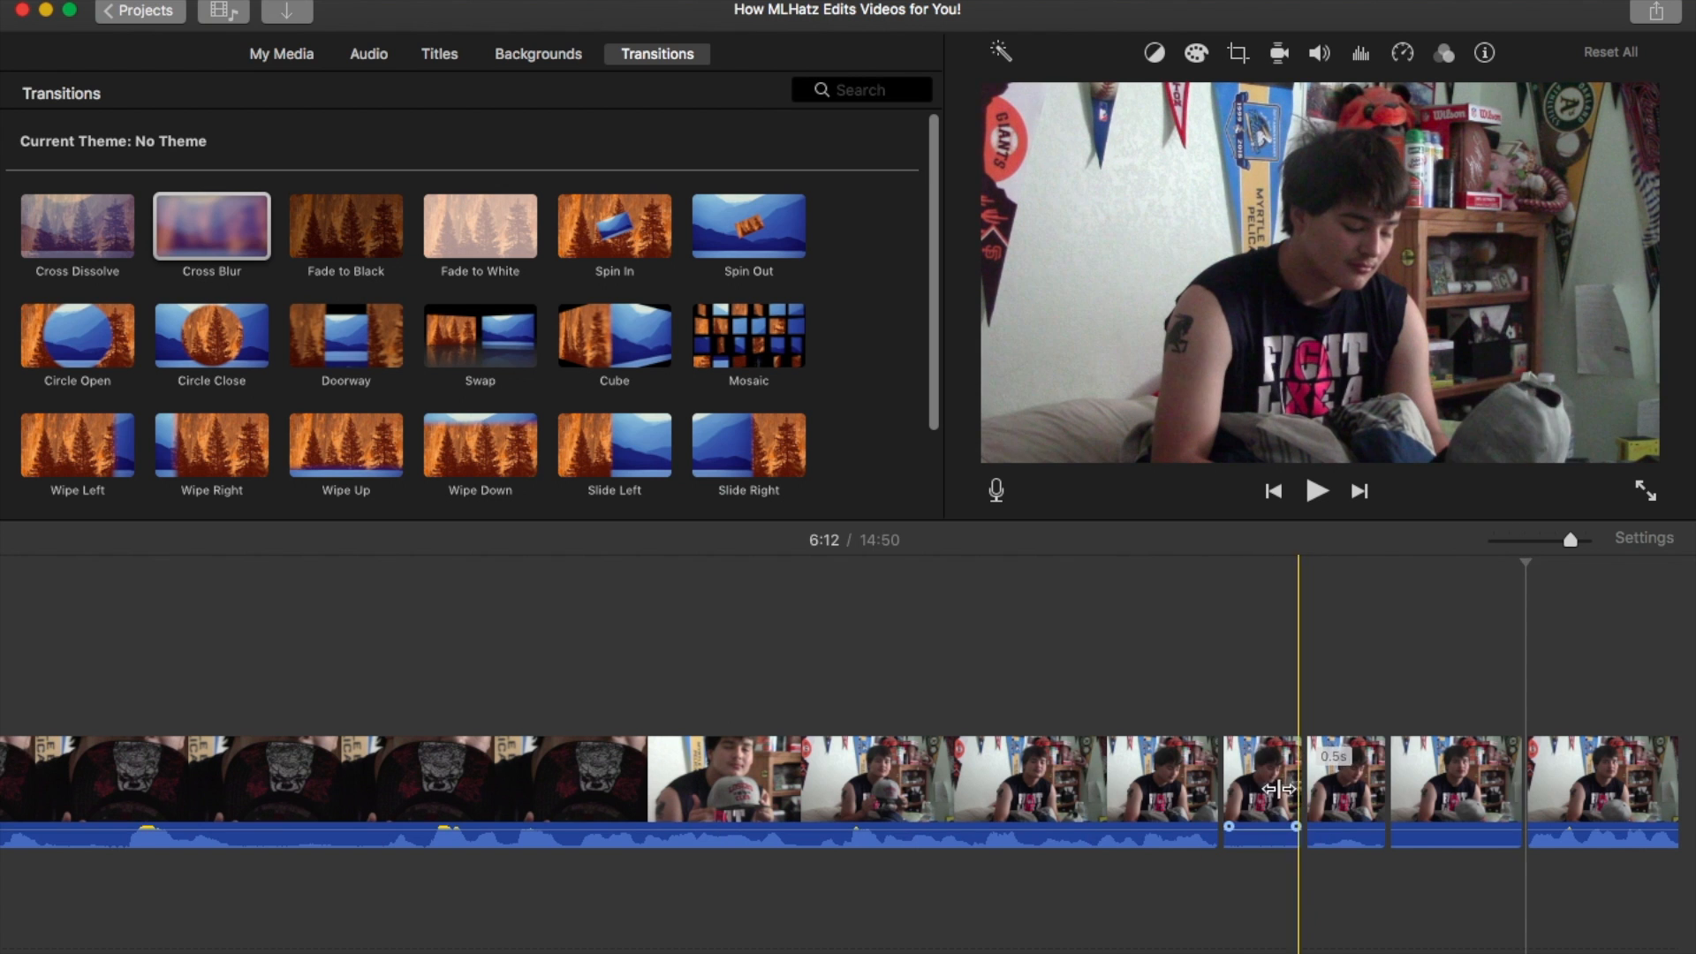
- Delete the unwanted short clip just before the long clip near 6:12 and play back the new cut
left_click(1433, 786, "super")
key("BackSpace")
key("space")
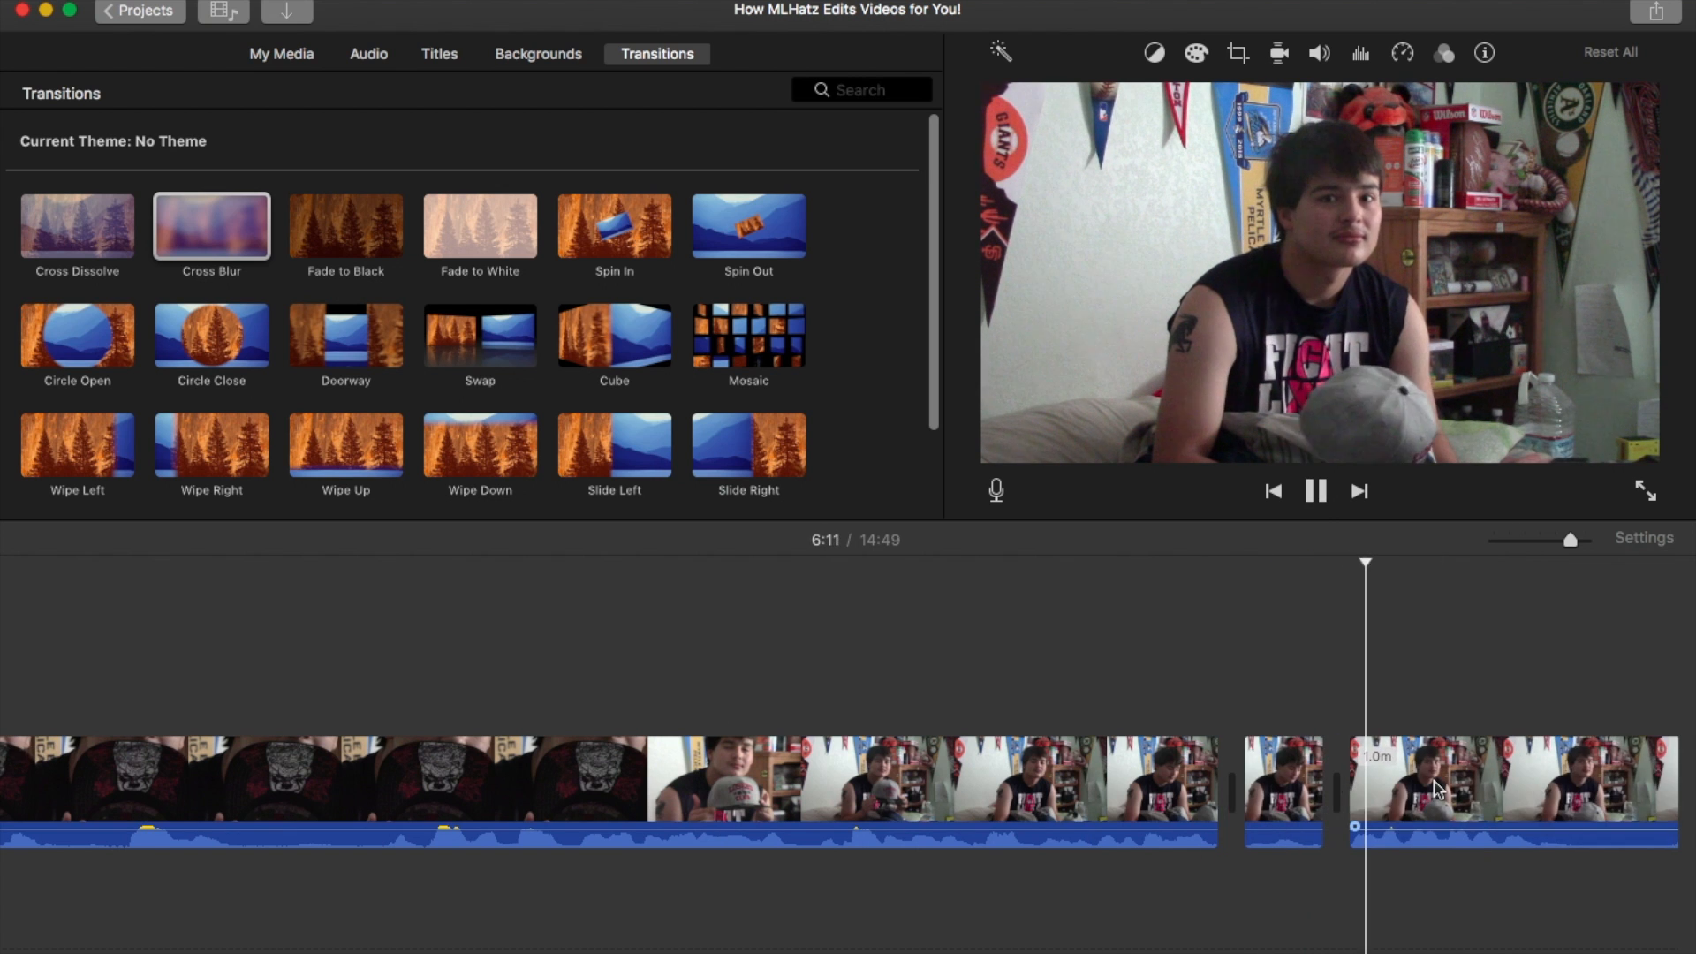
key("space")
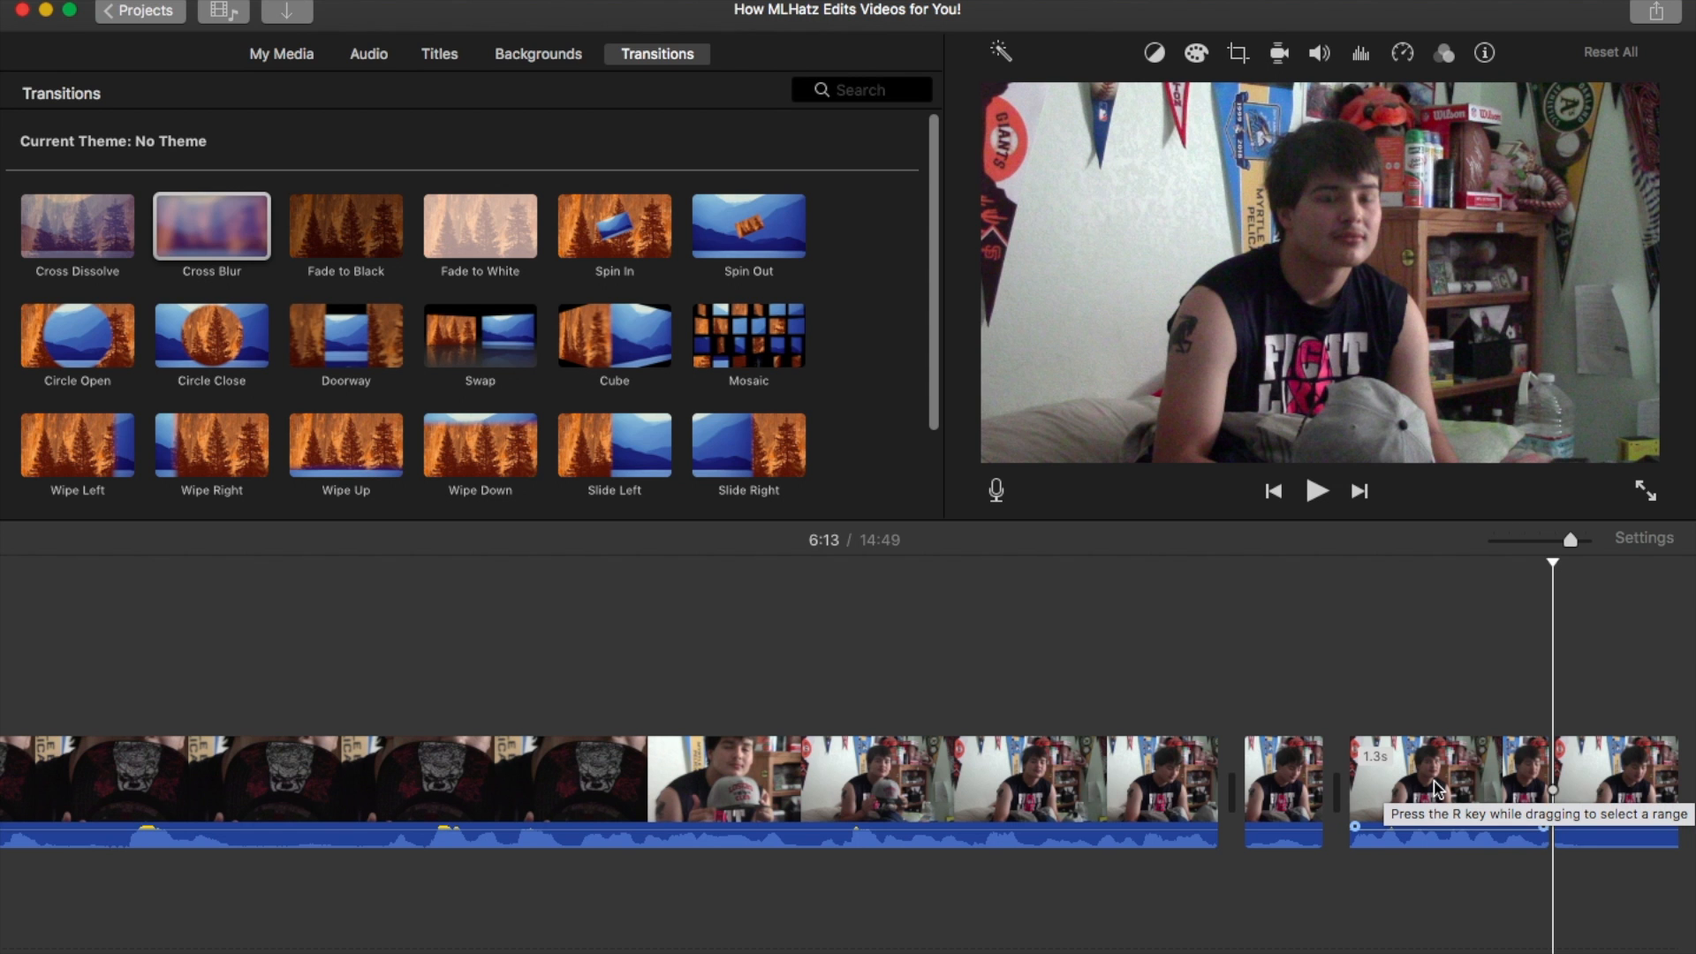
- Play on from 6:13 and delete the 9-second segment around 6:20
key("space")
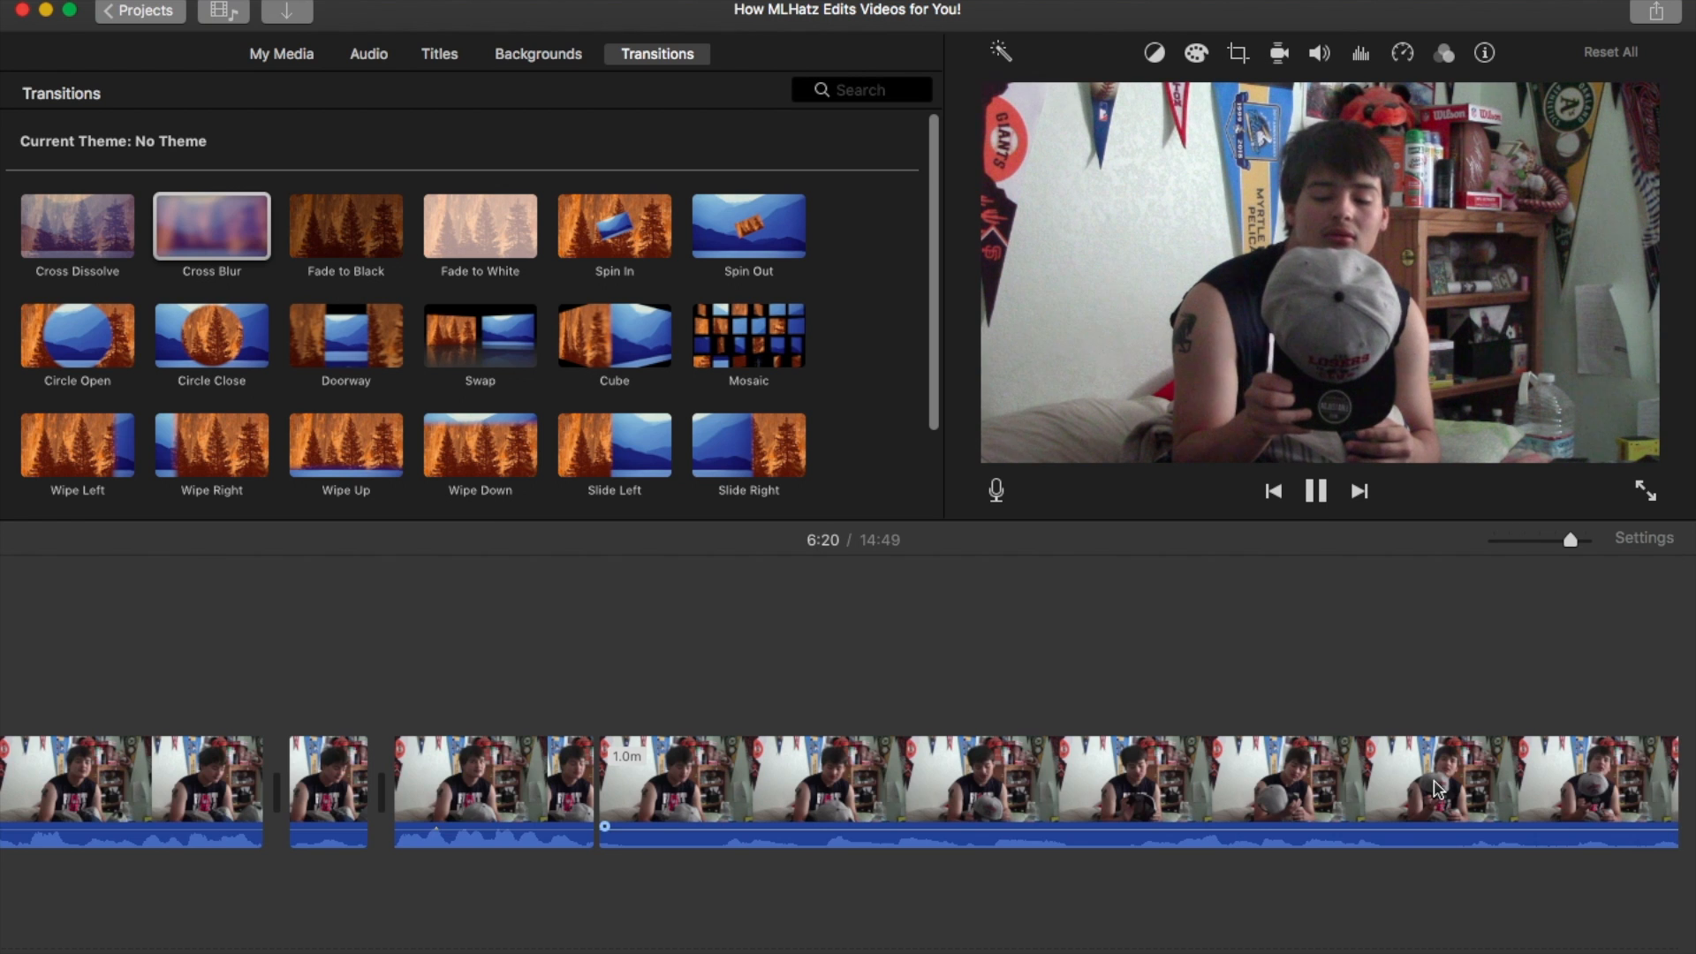
key("space")
key("space")
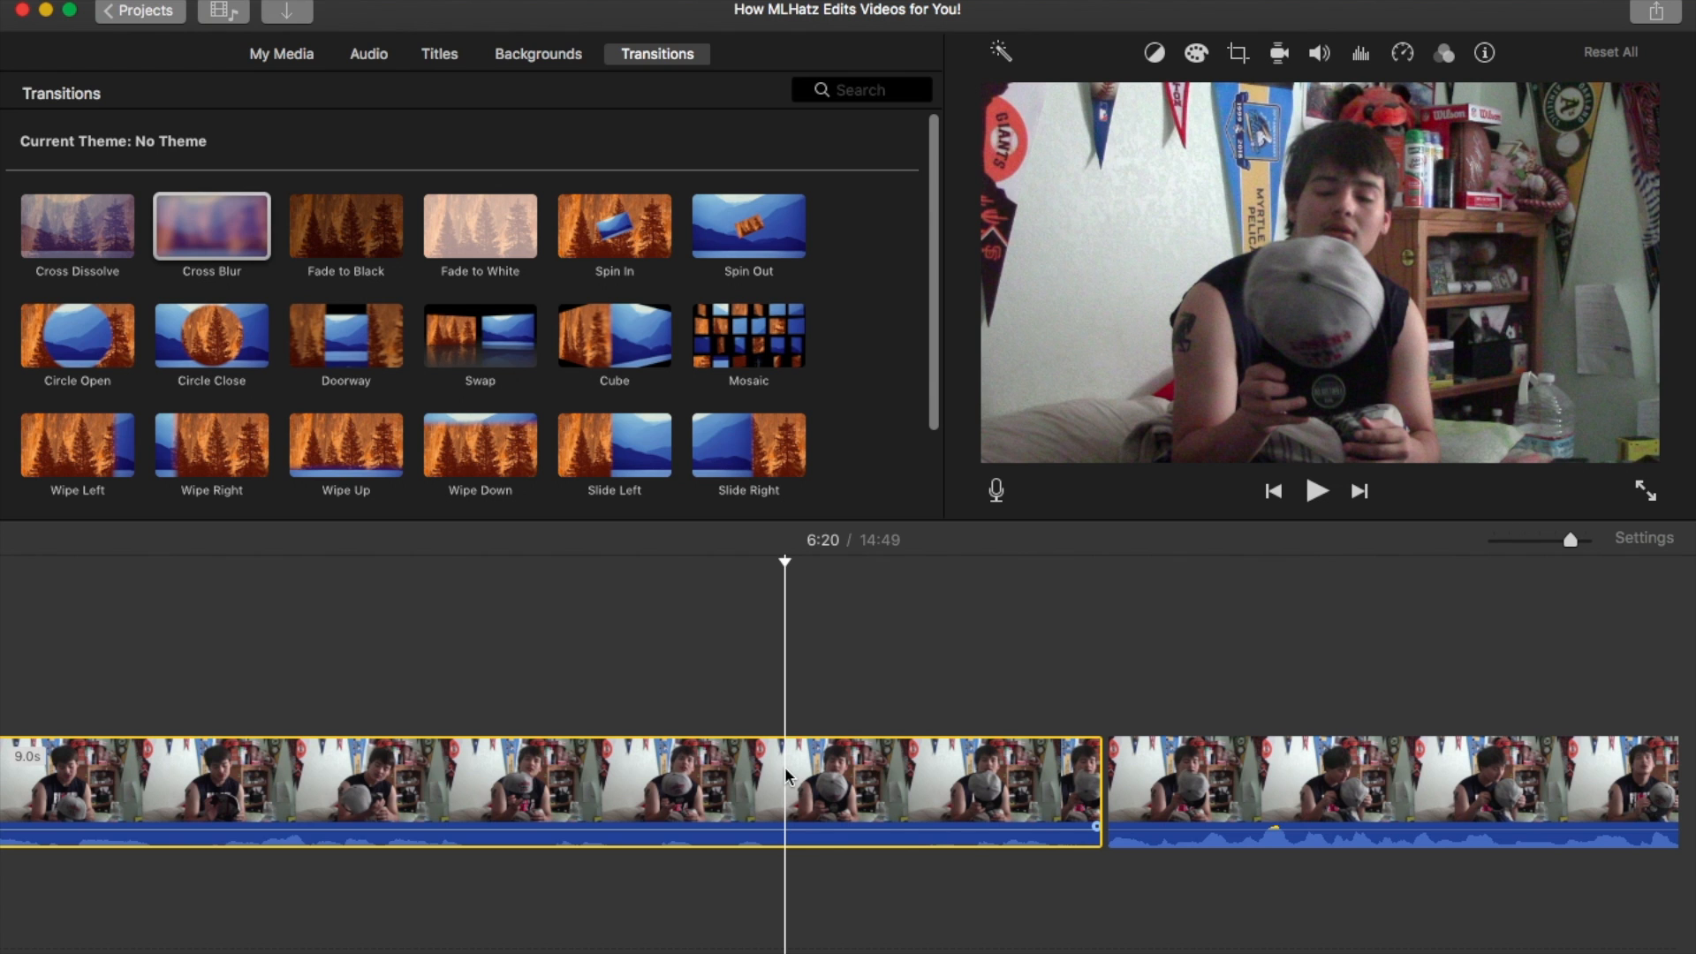
key("Delete")
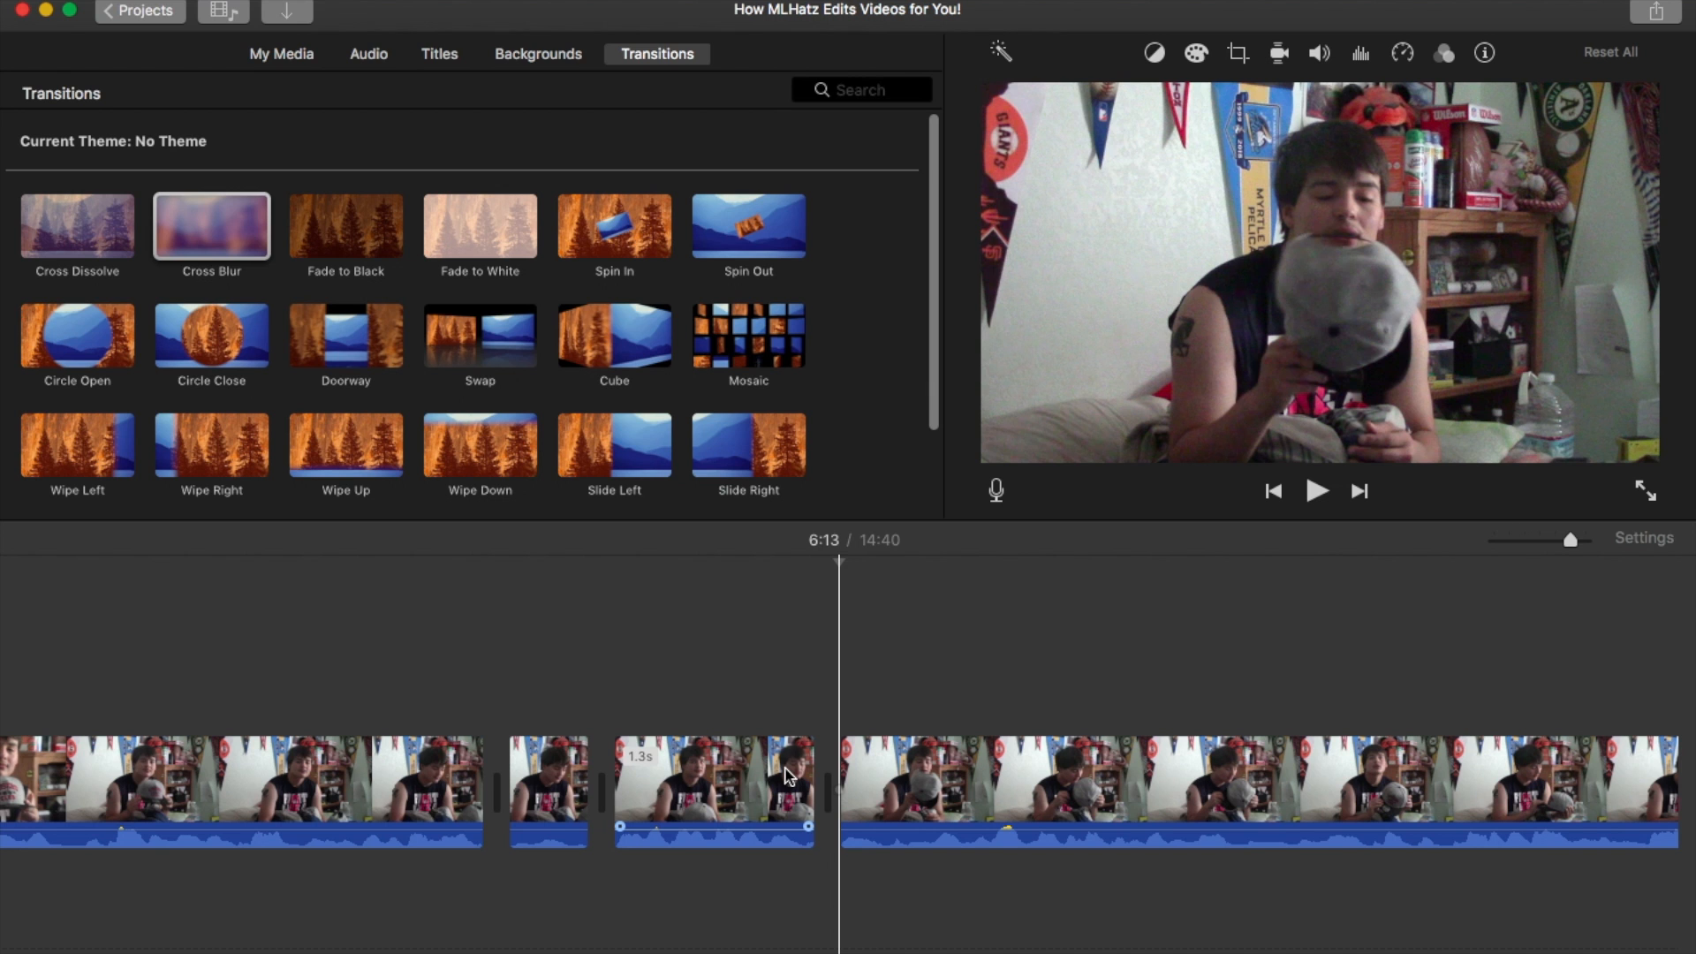
- Play from the 0.5-second clip across the new cut and delete the next unwanted stretch after 6:13
left_click(544, 774)
key("space")
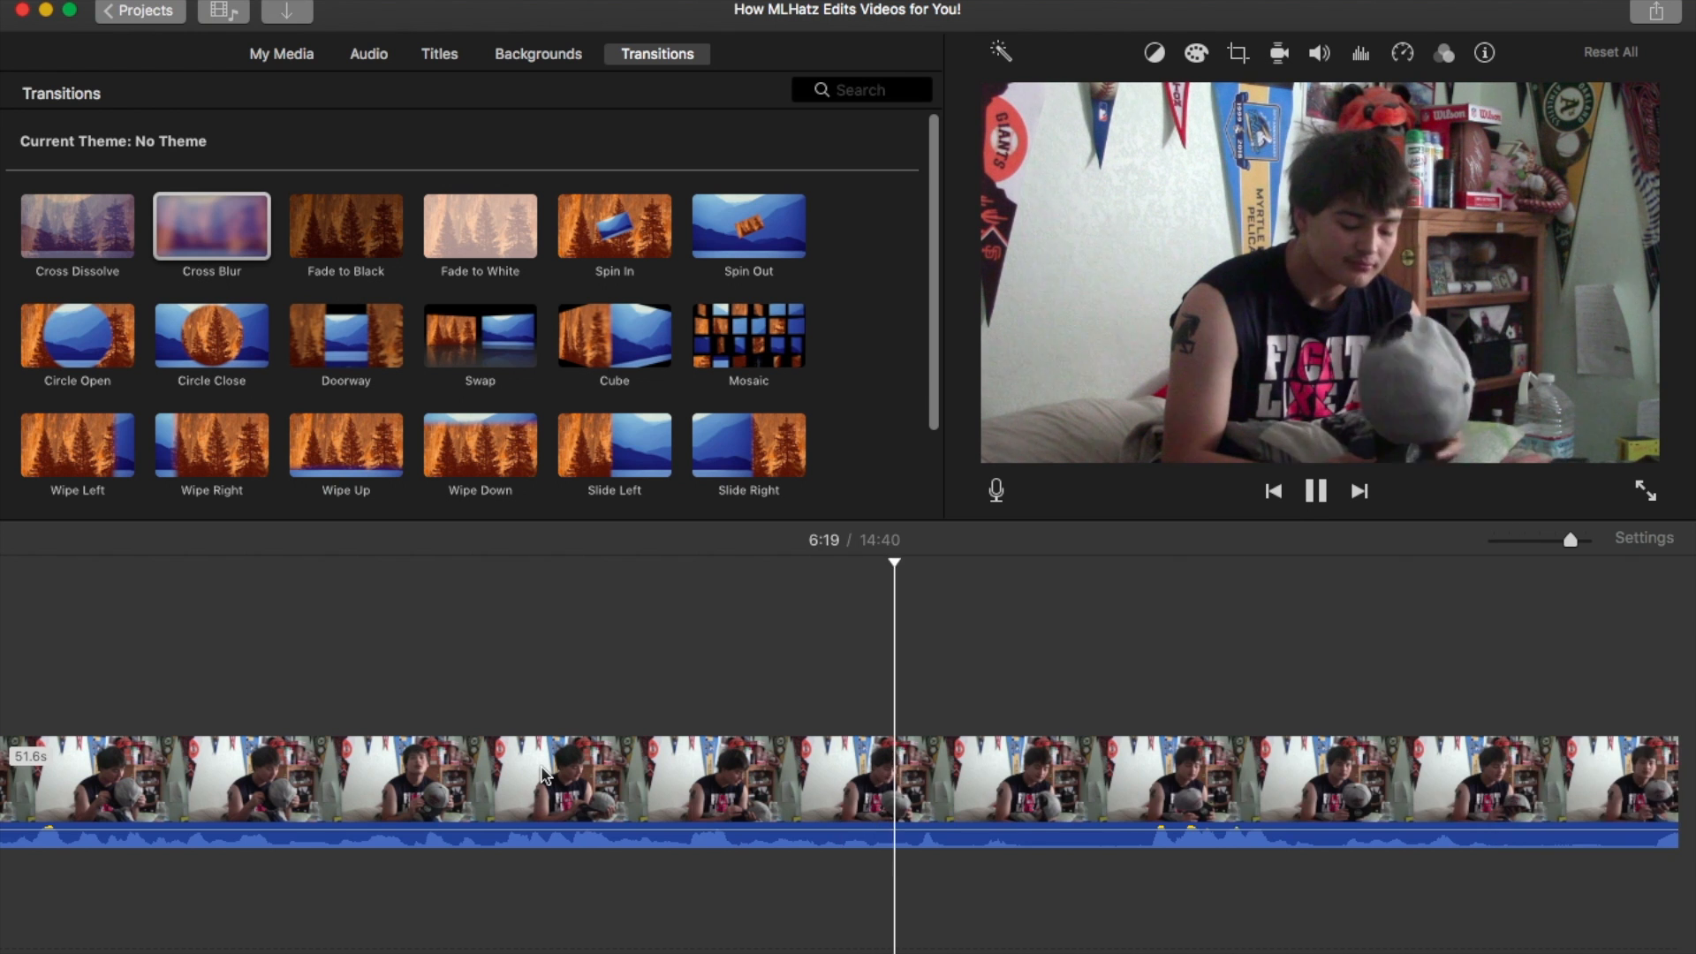
left_click(703, 816)
key("Delete")
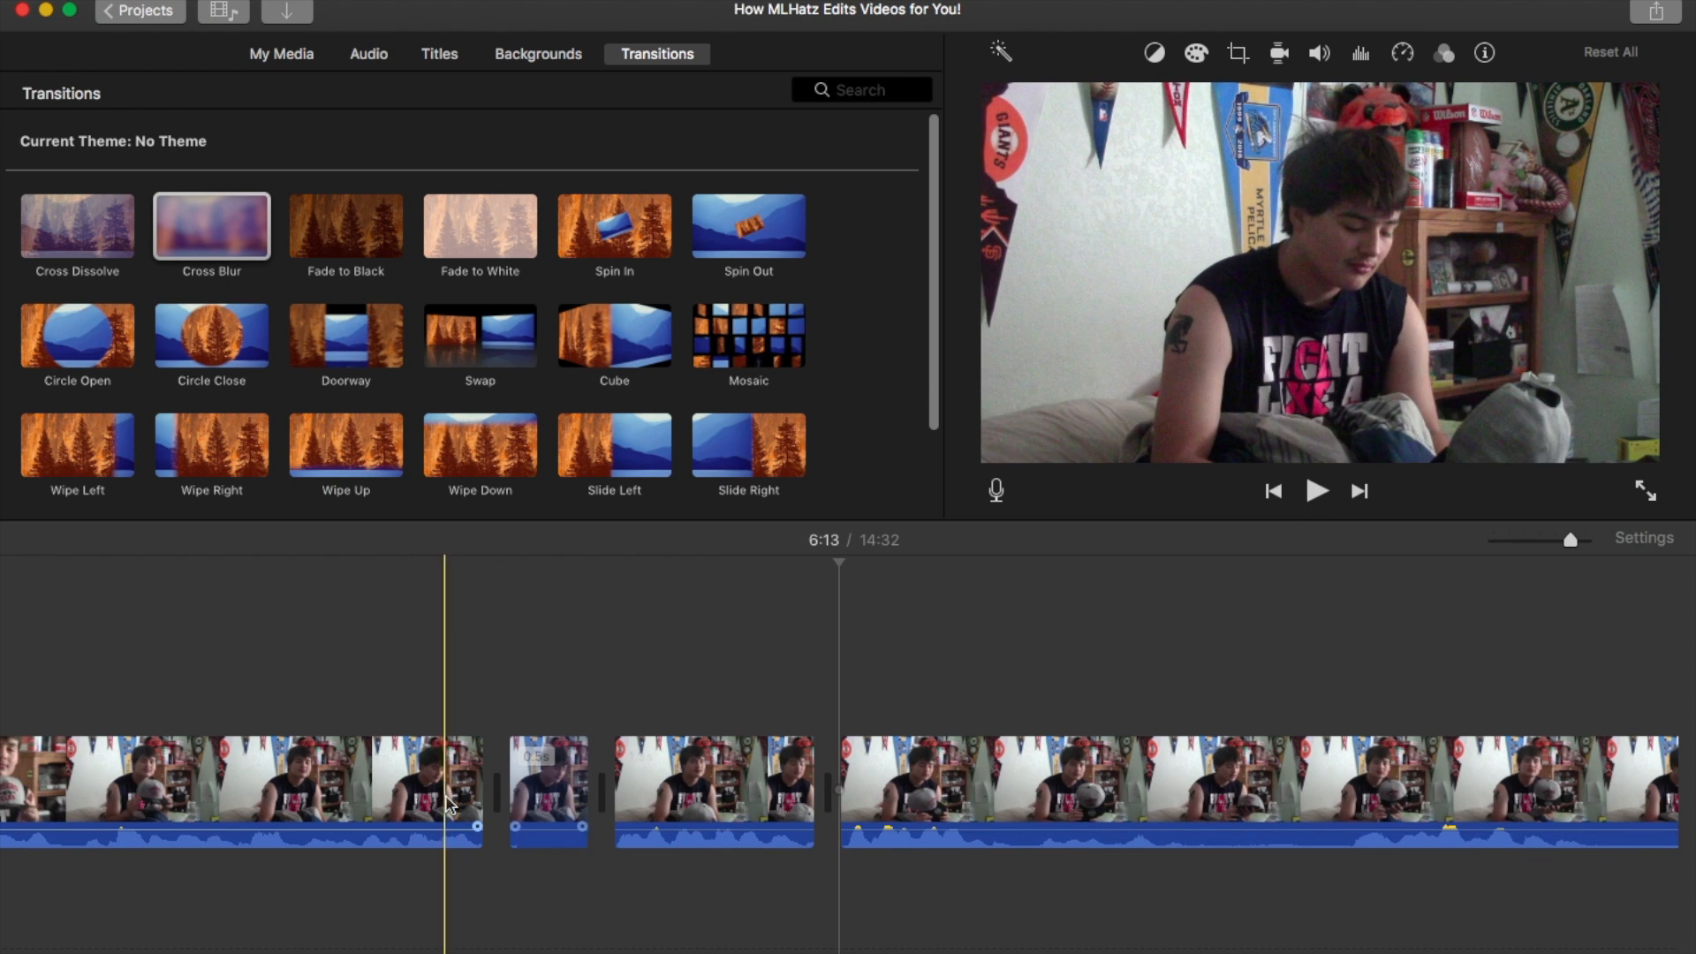
- Replay the section from 6:10 and delete the 1.3-second clip in front of the long clip
left_click(423, 800)
key("space")
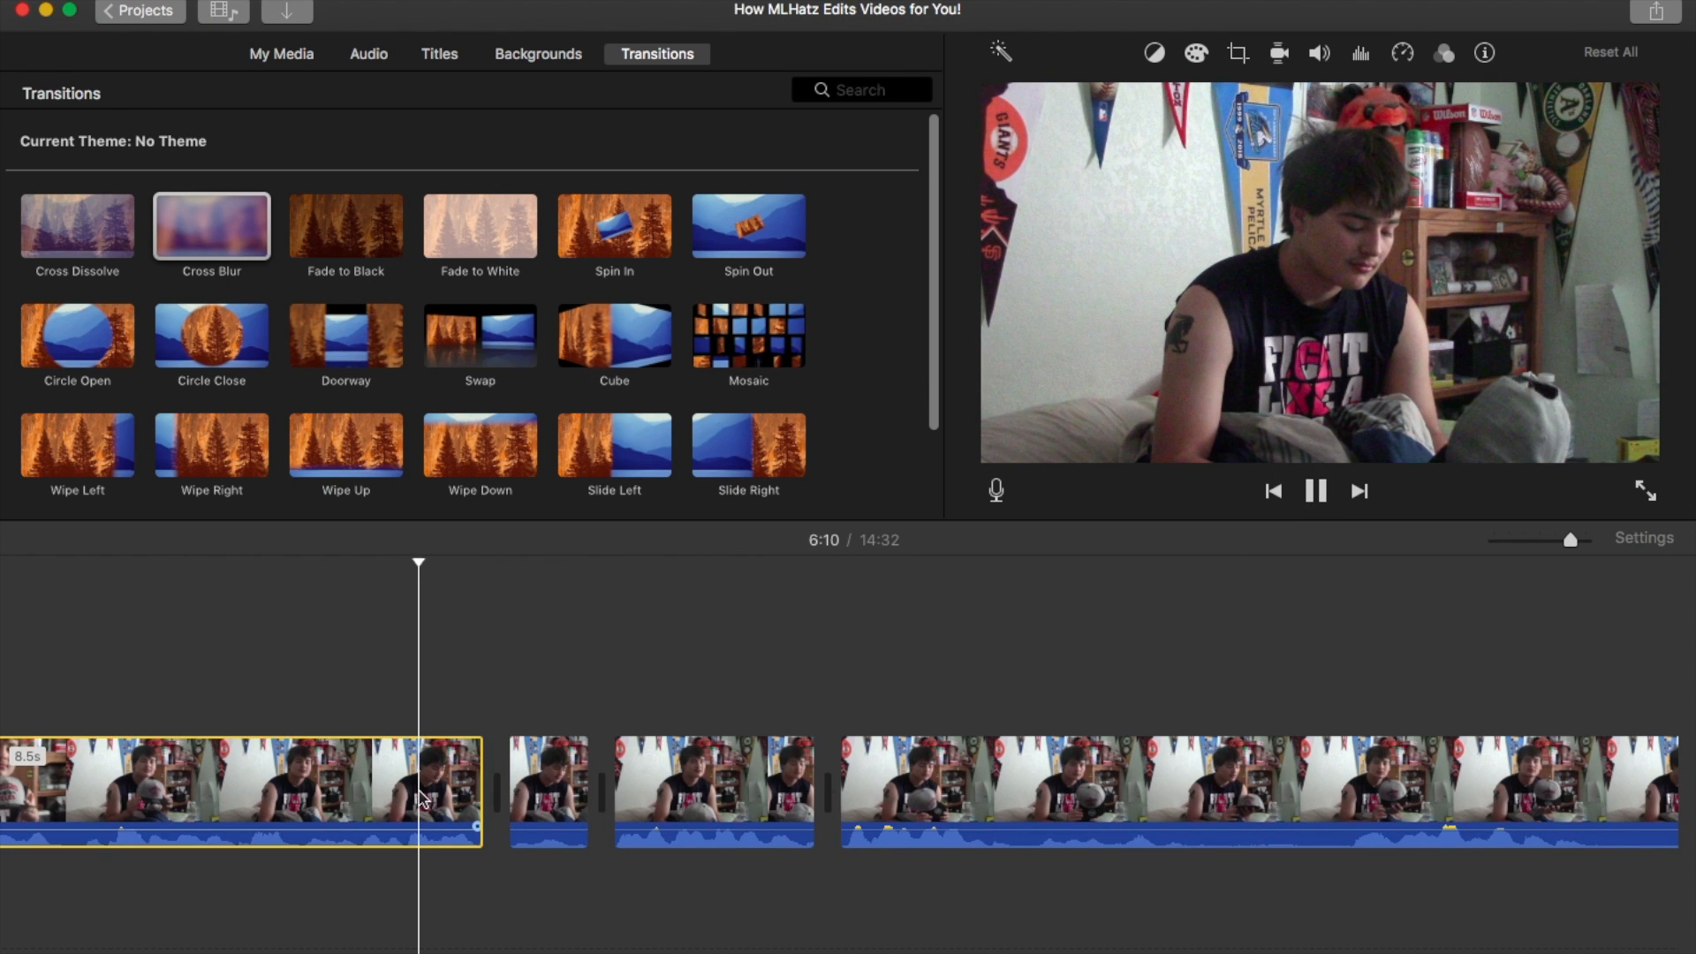
left_click(704, 782)
key("Delete")
- Play on from 6:11 and remove the 0.9-second segment around 6:14
key("space")
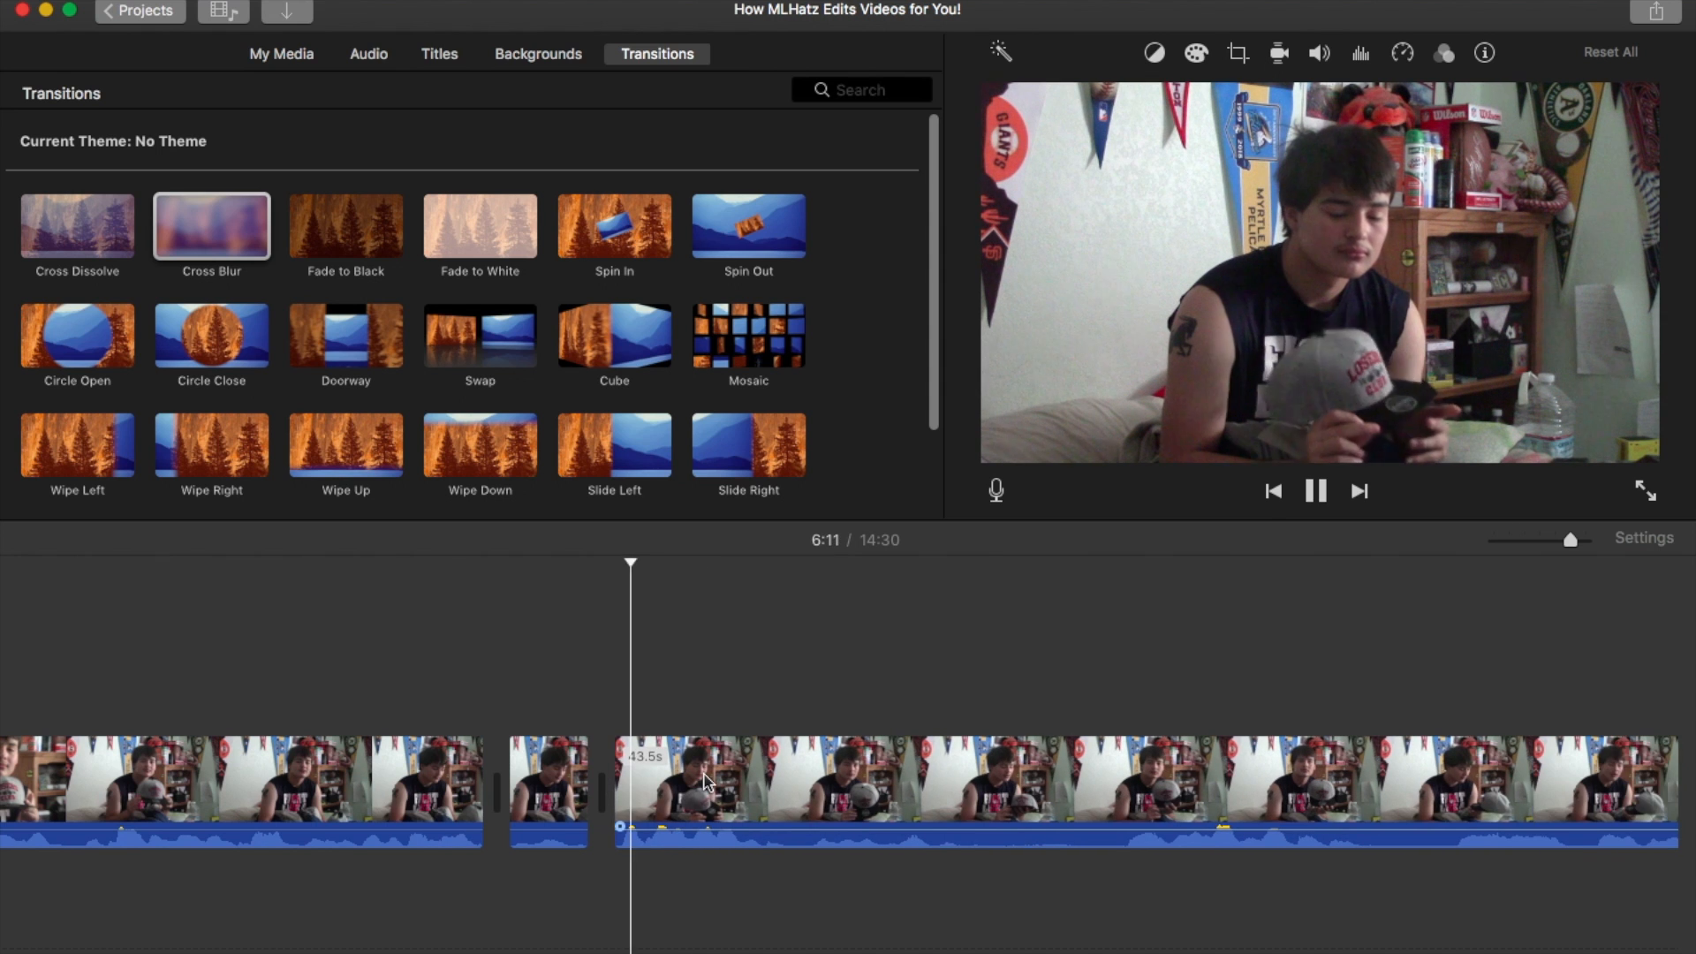
left_click(1047, 800)
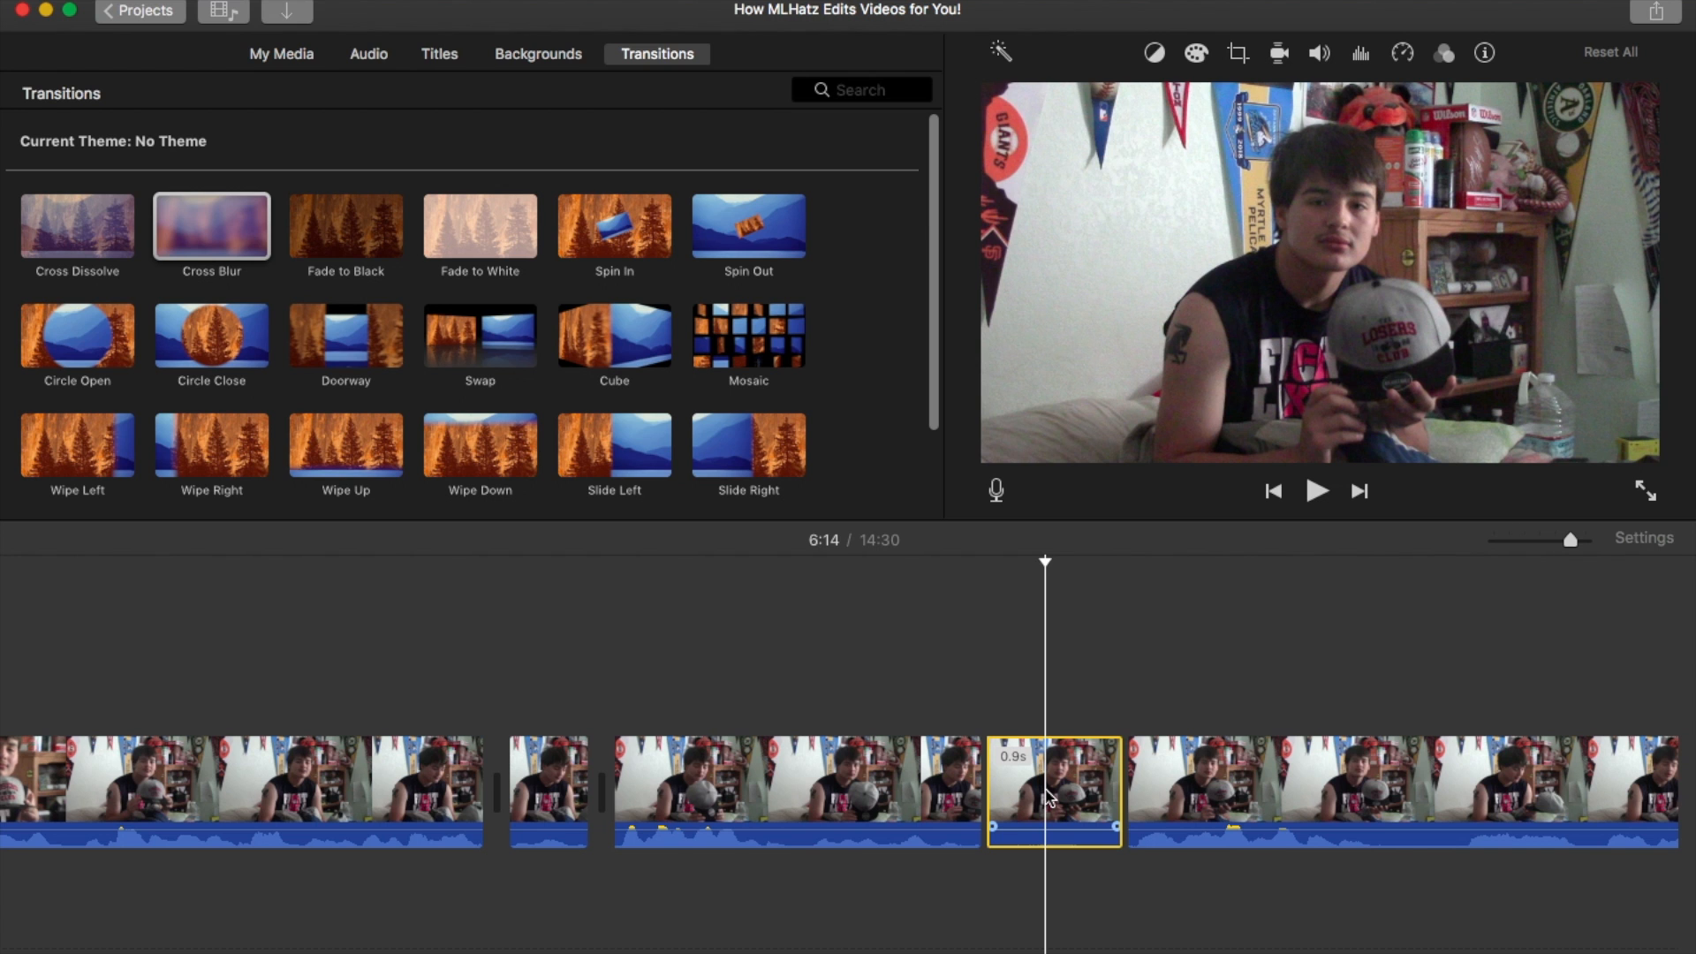
key("Delete")
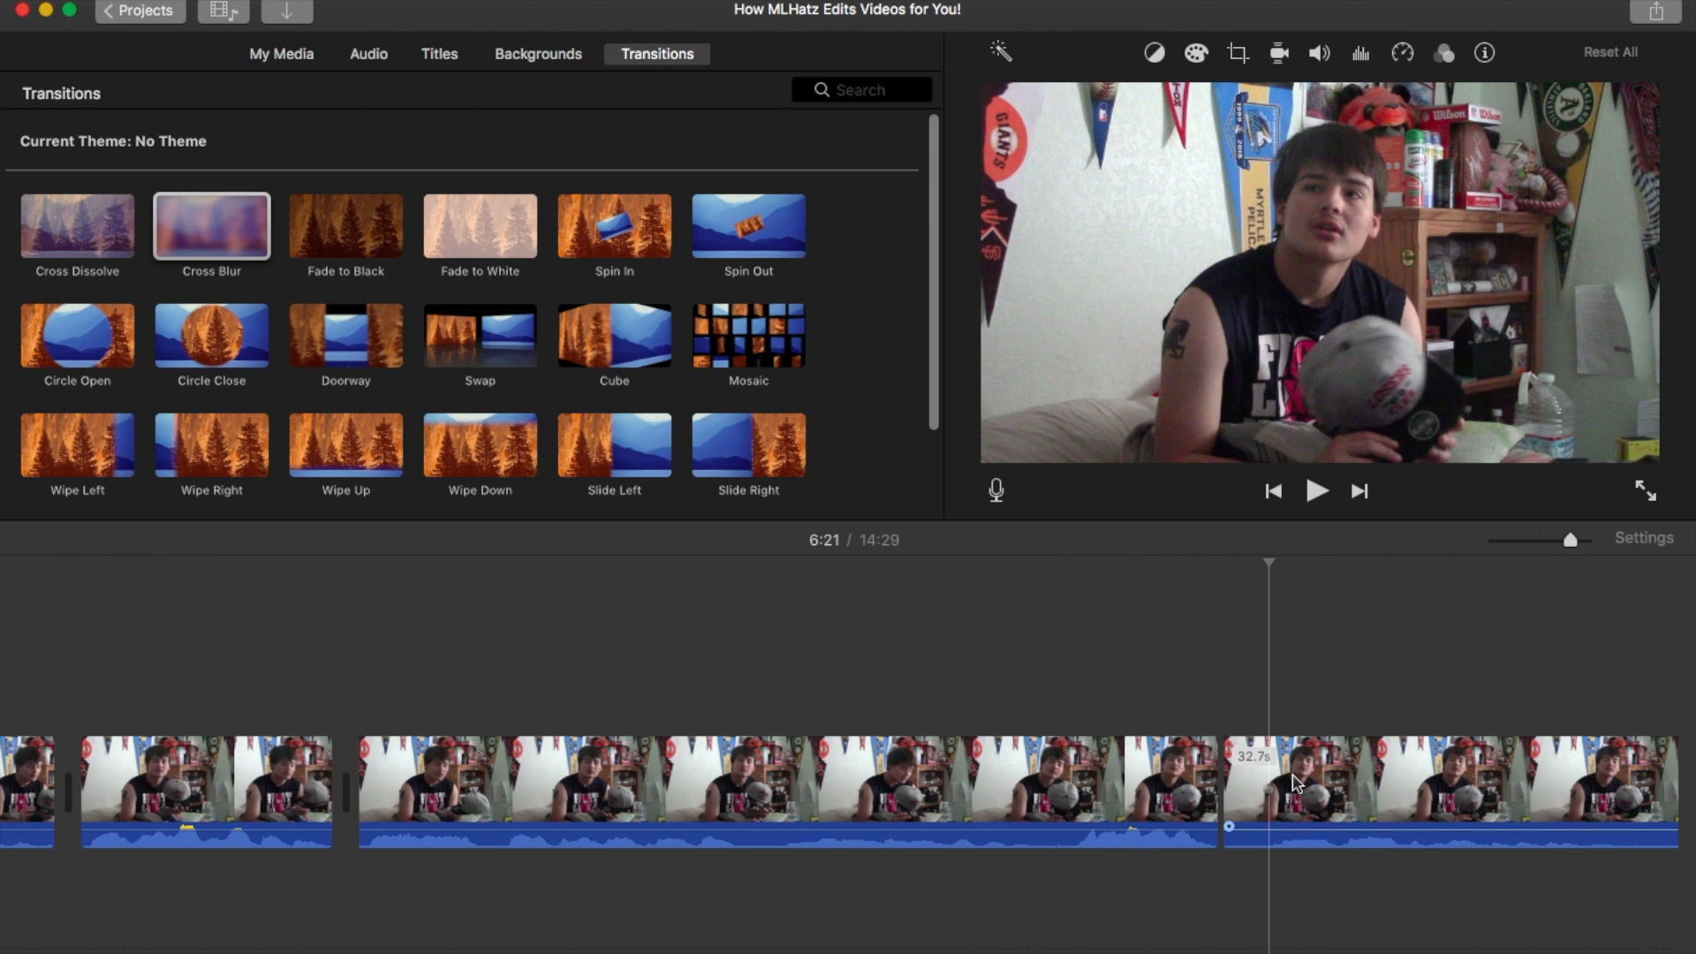
- Split the clip at 6:21 and play through the start of the next scene around 6:48
key("super+b")
left_click(1238, 782)
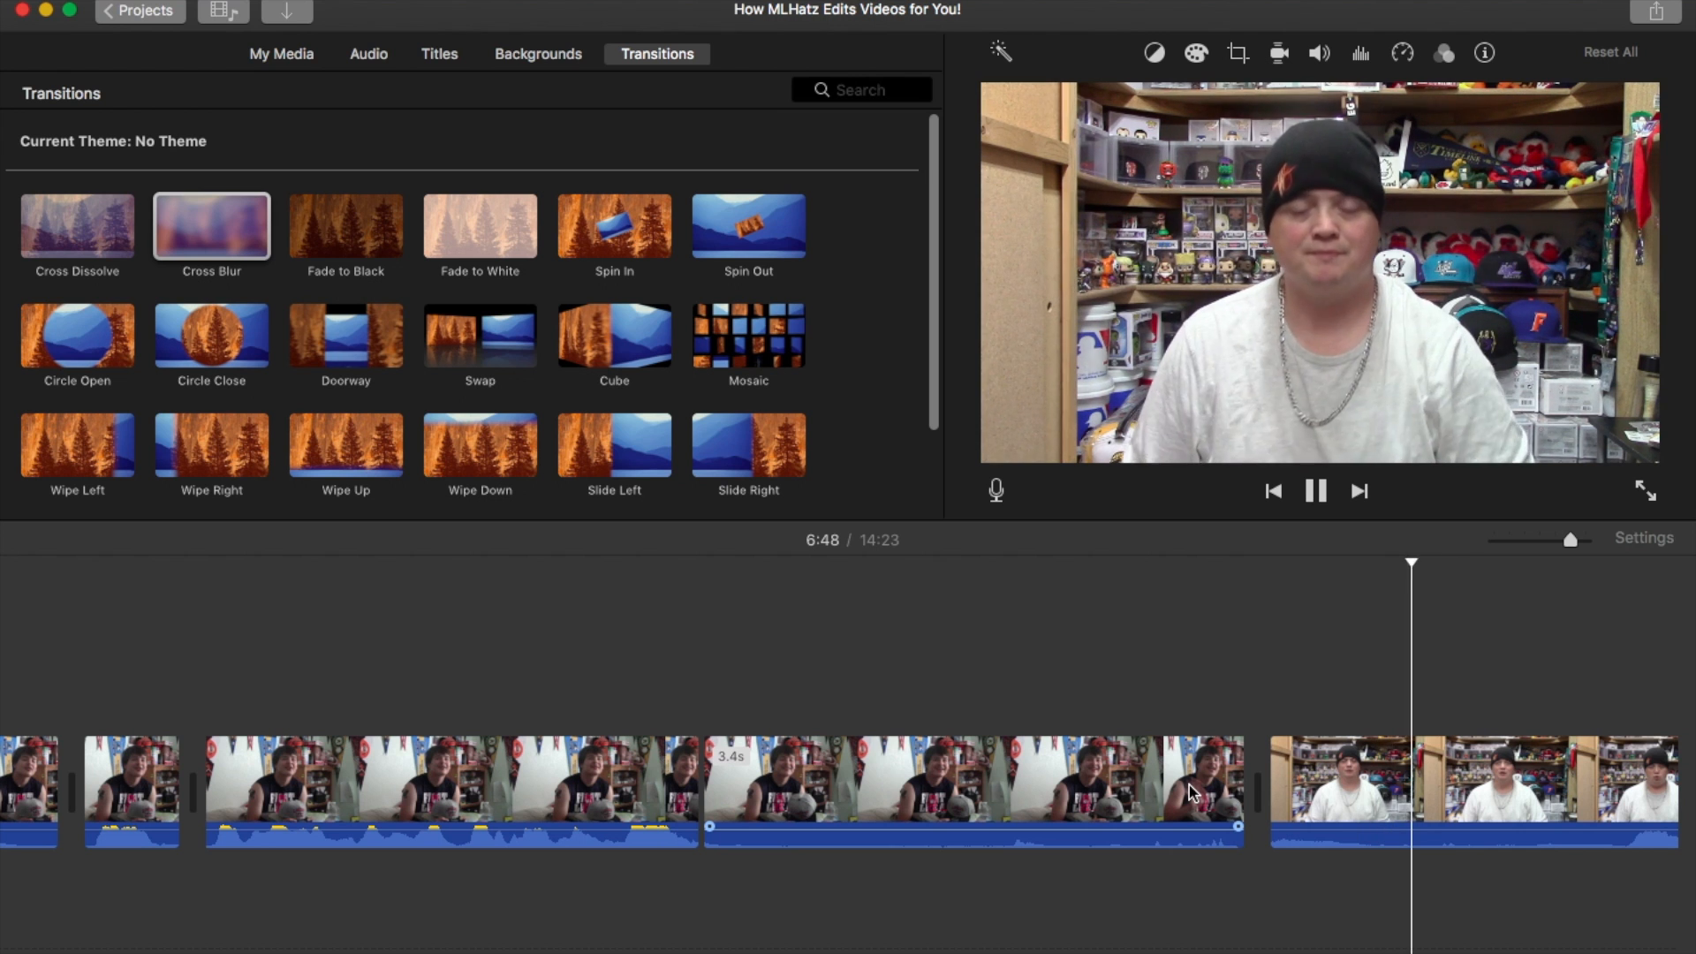
key("space")
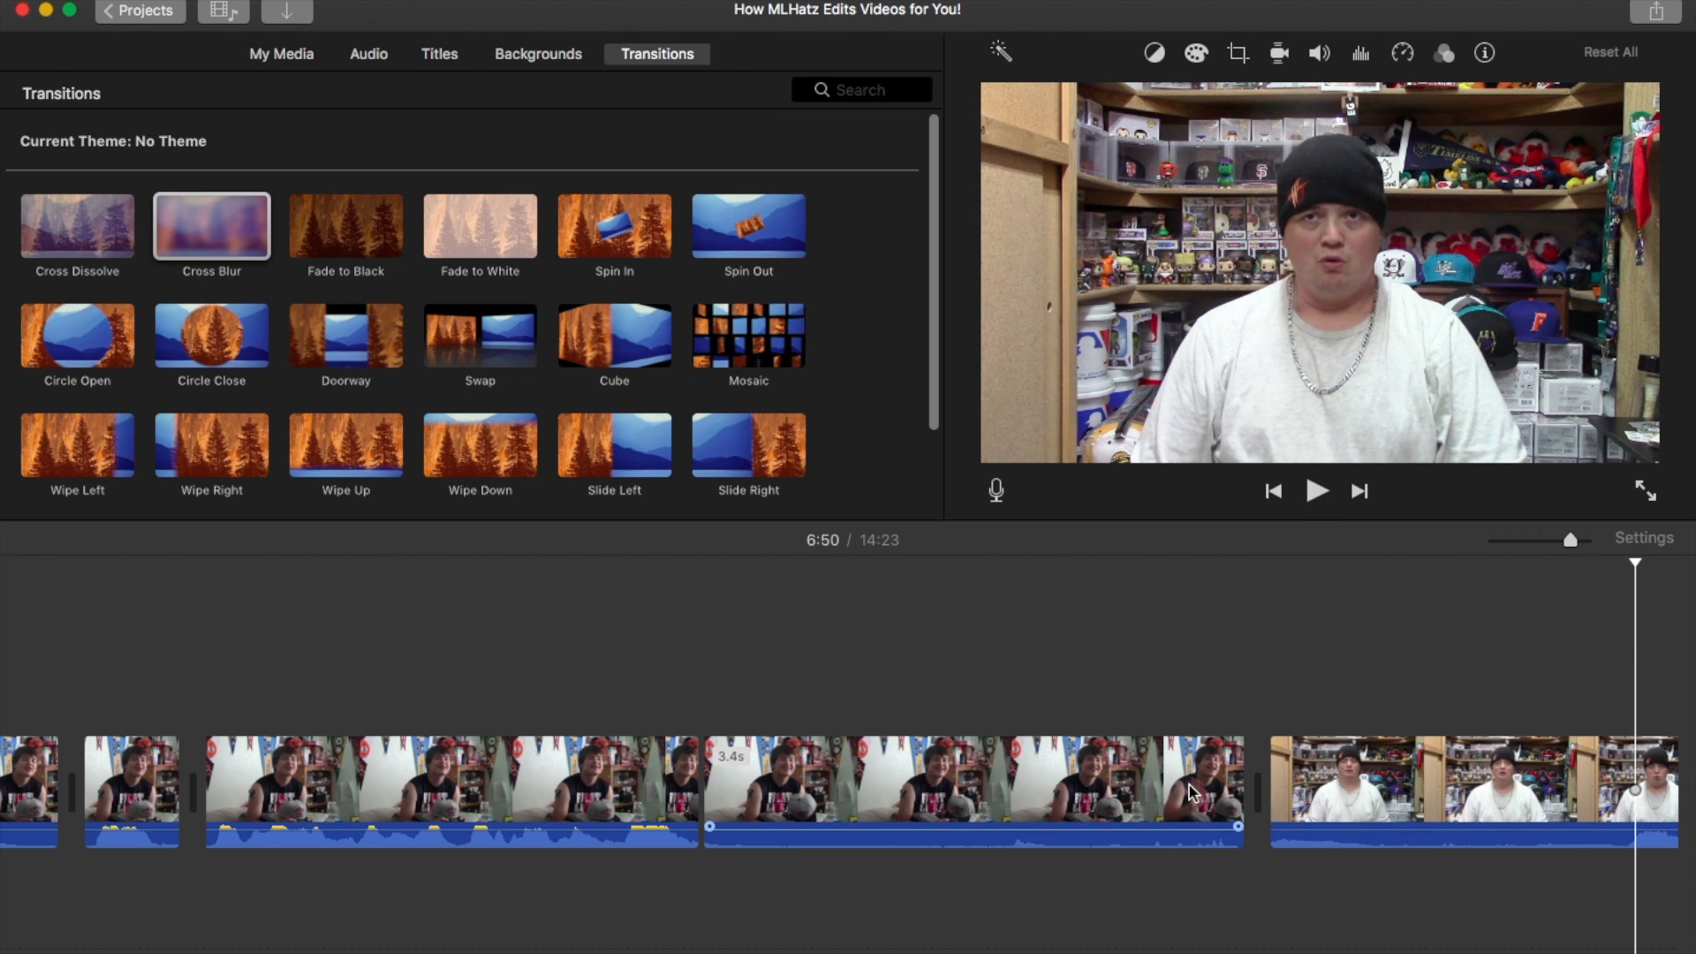
key("space")
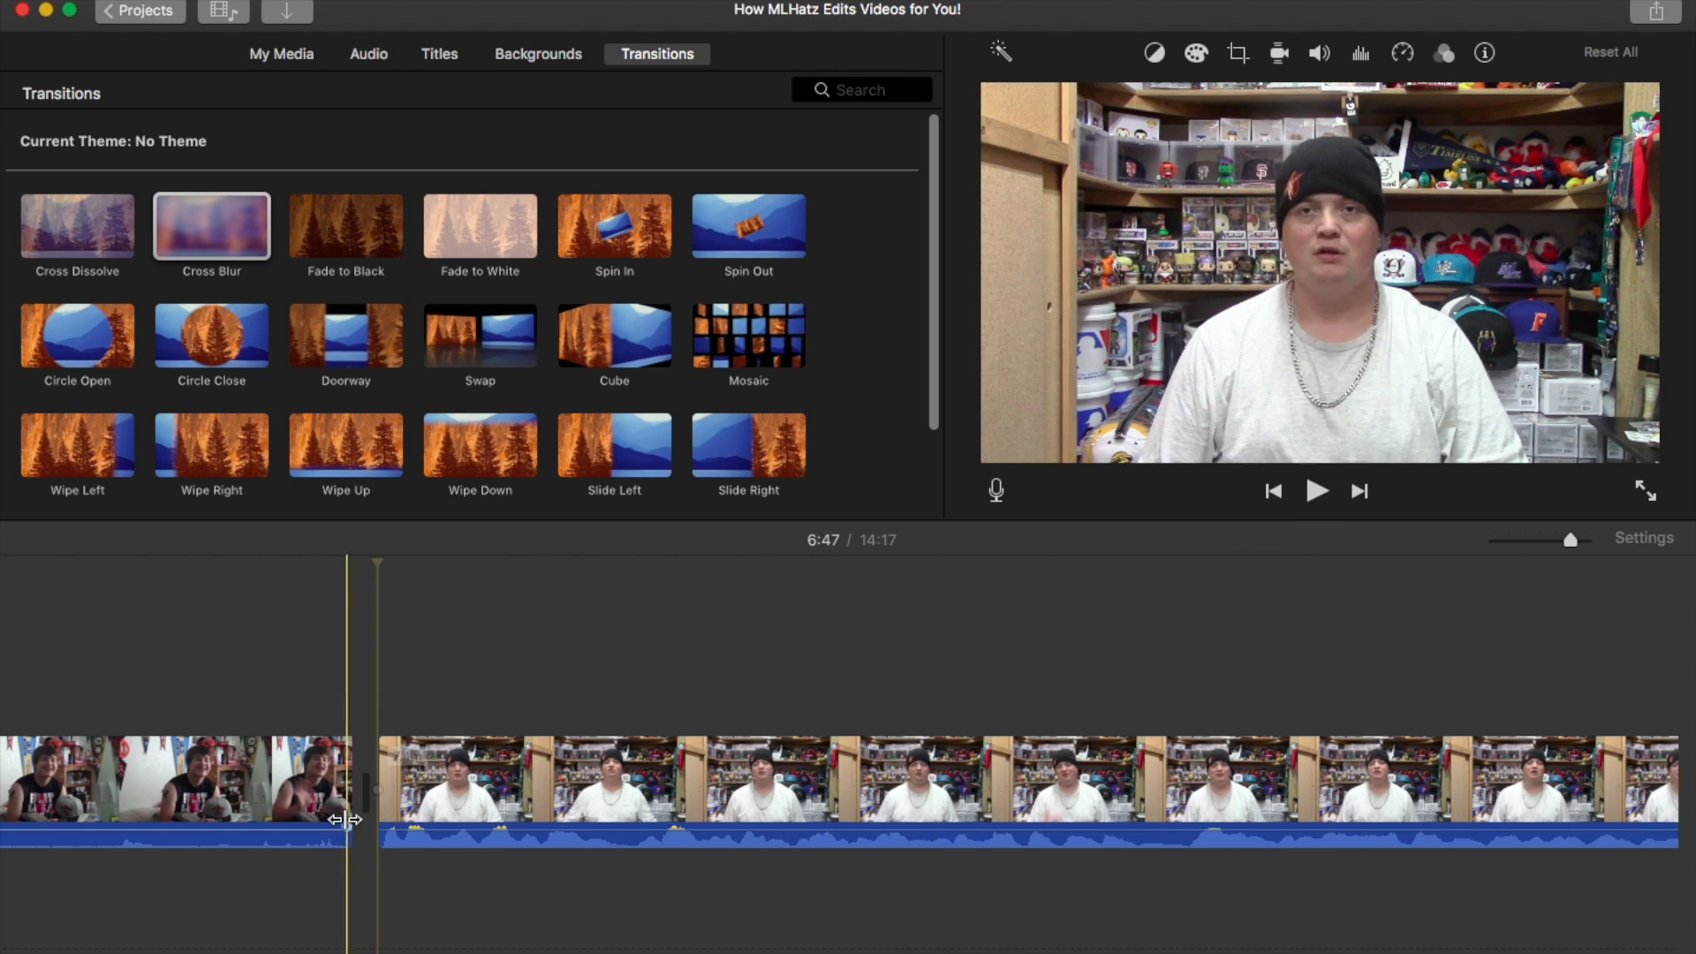
- Preview the 3.1-second clip that ends the cap scene and place a Reveal Lower Third title above it
left_click(310, 782)
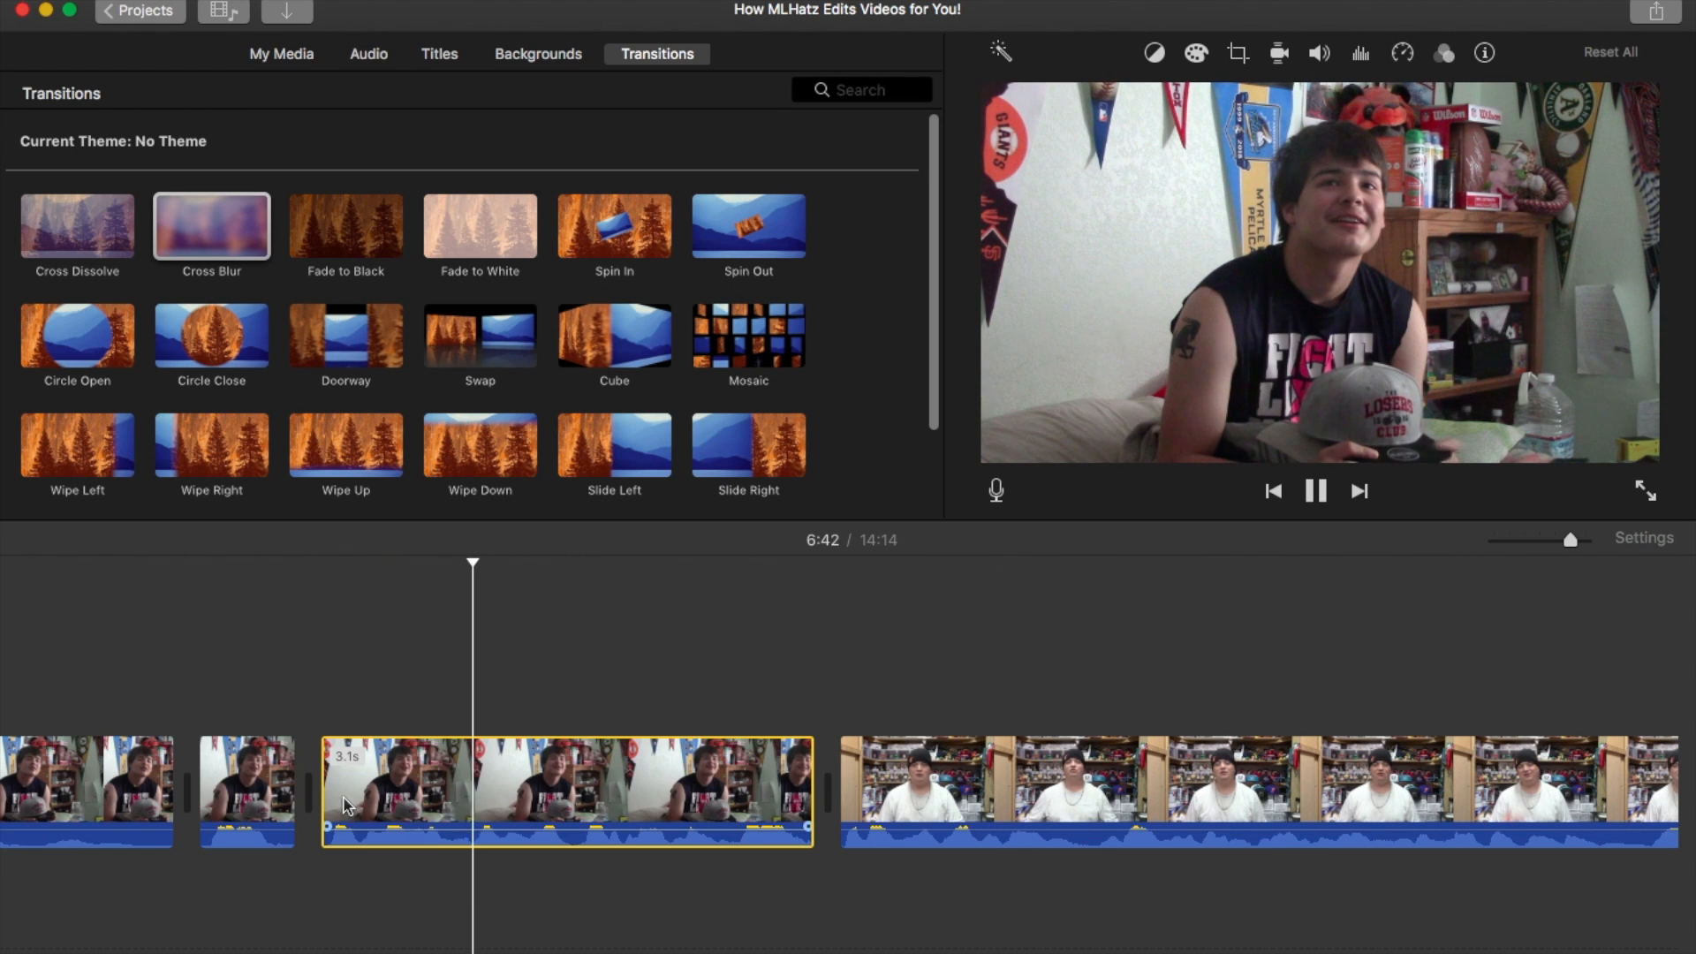
key("space")
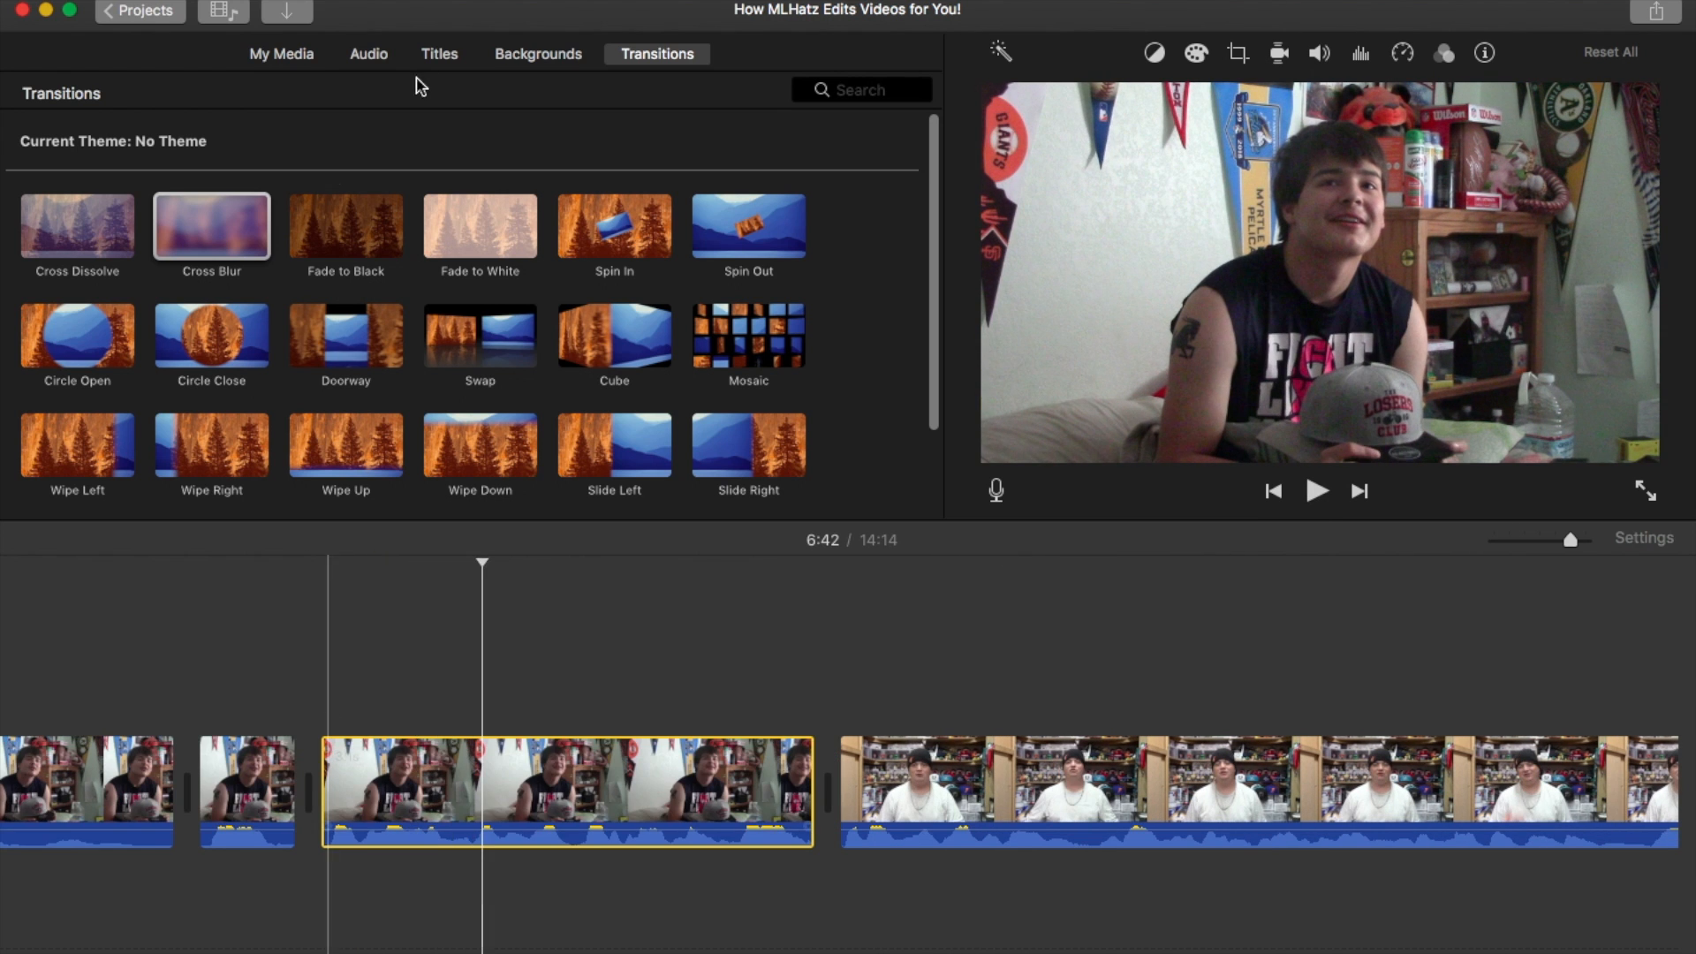
left_click(460, 54)
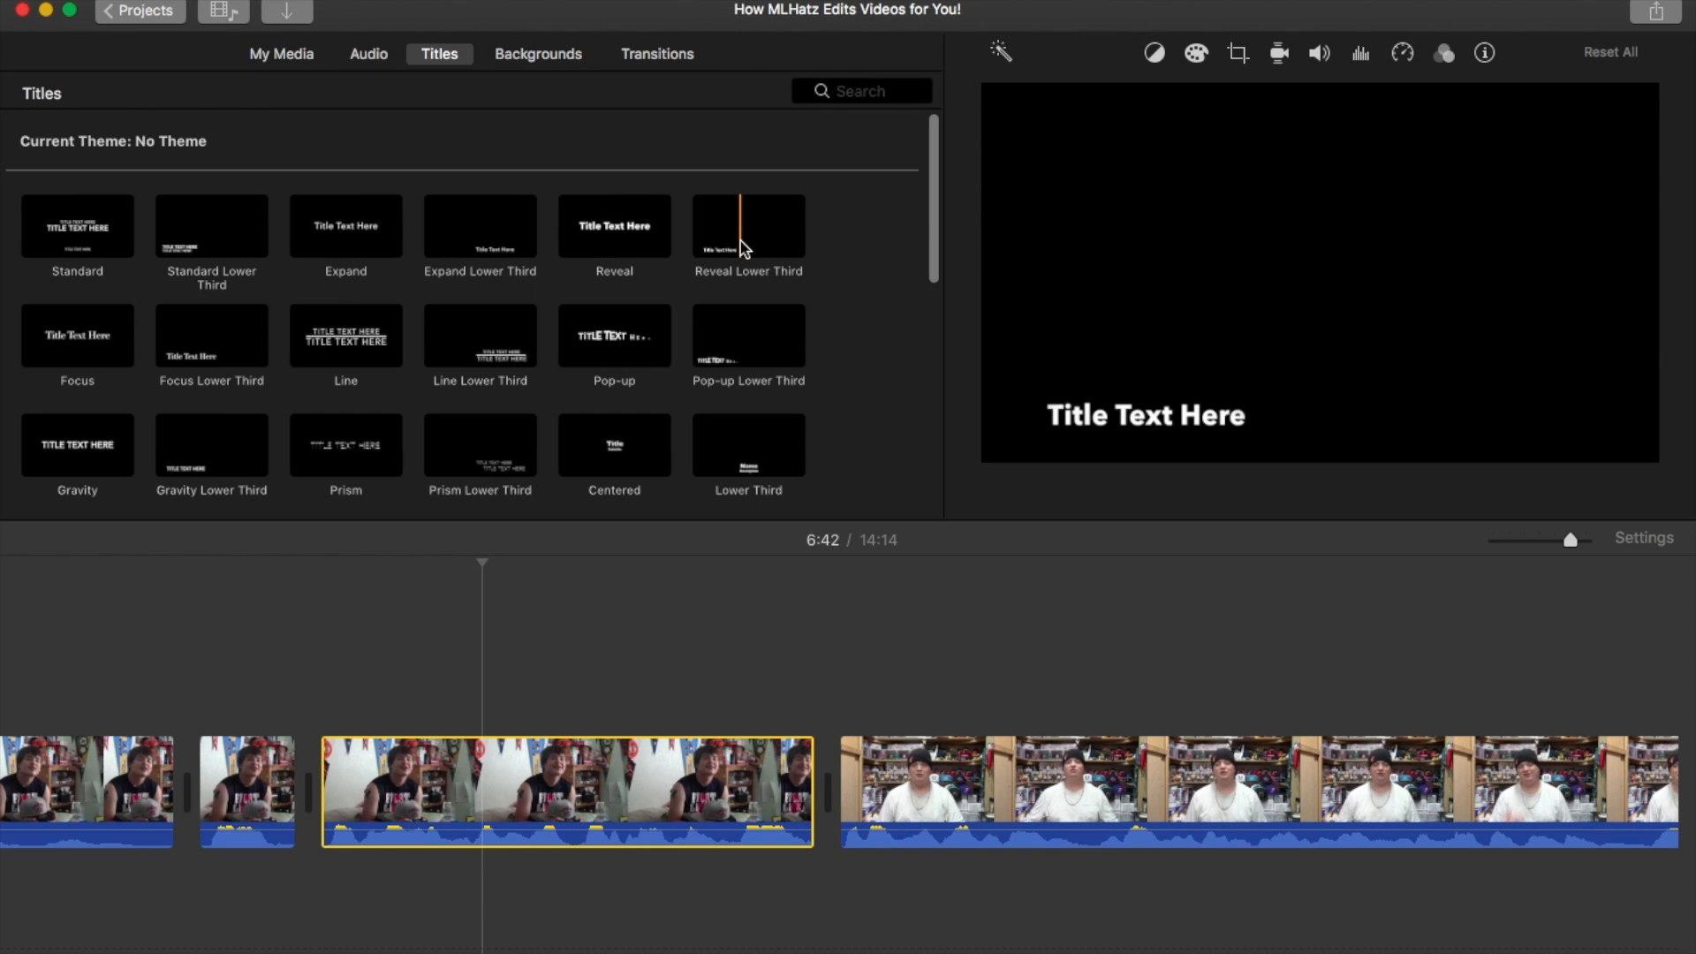
left_click_drag(737, 230, 325, 698)
left_click(444, 716)
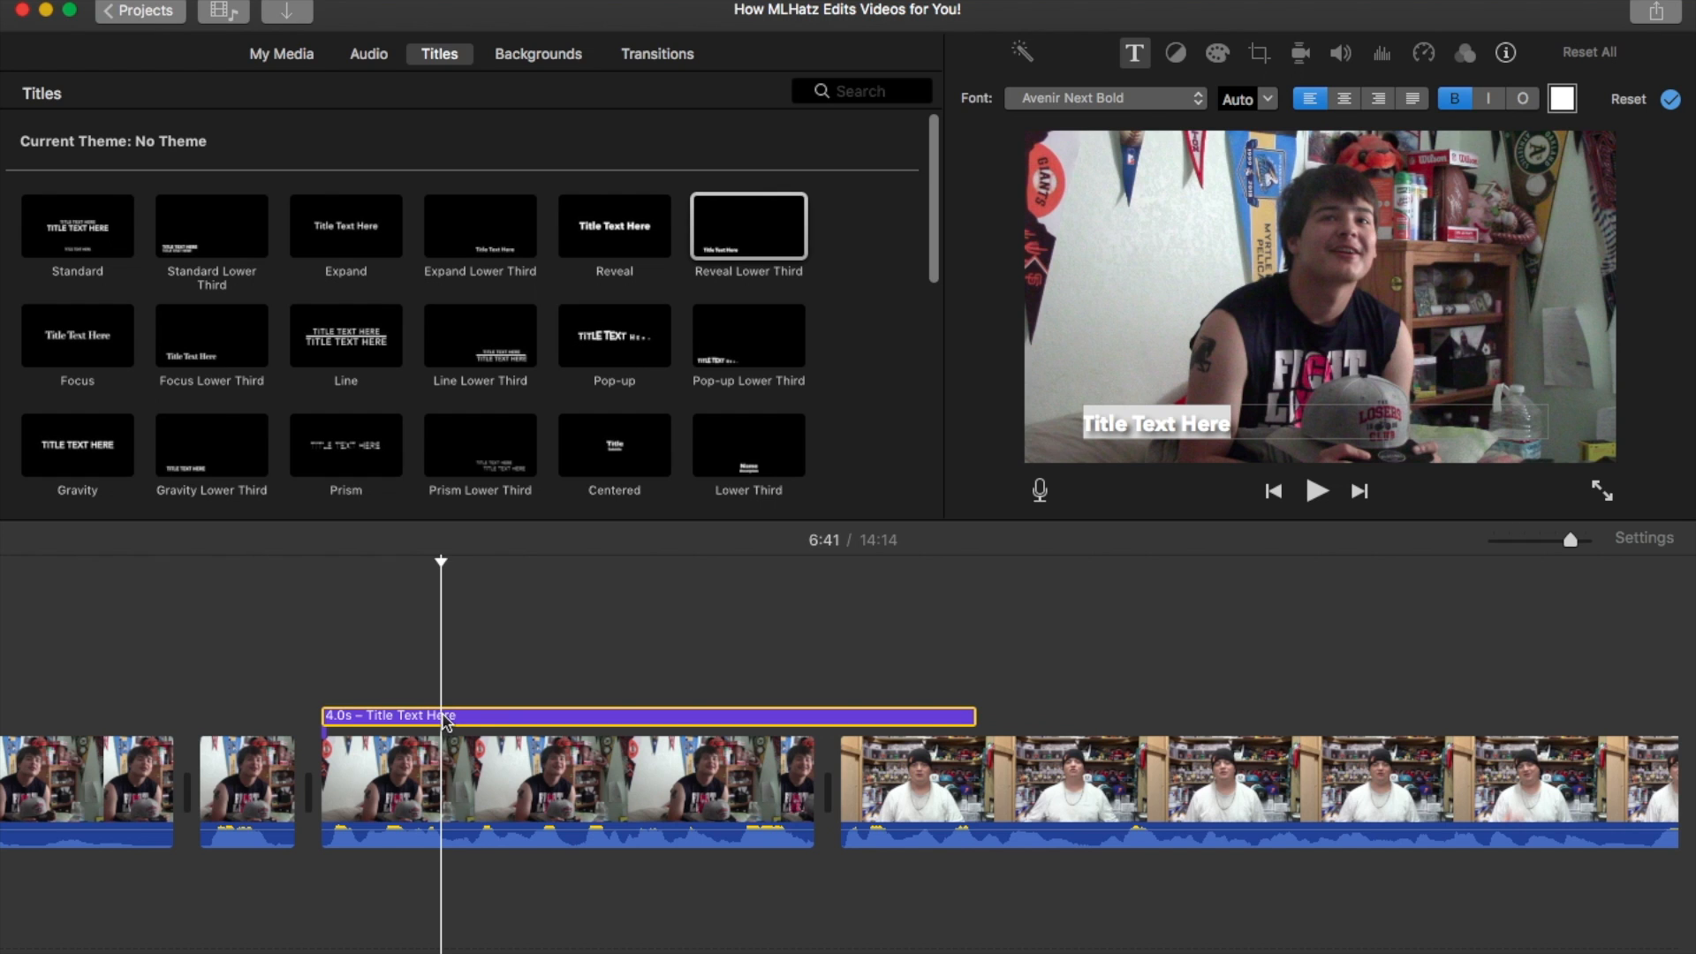
- Replace the title's placeholder text with "#ContentGold"
left_click(1208, 433)
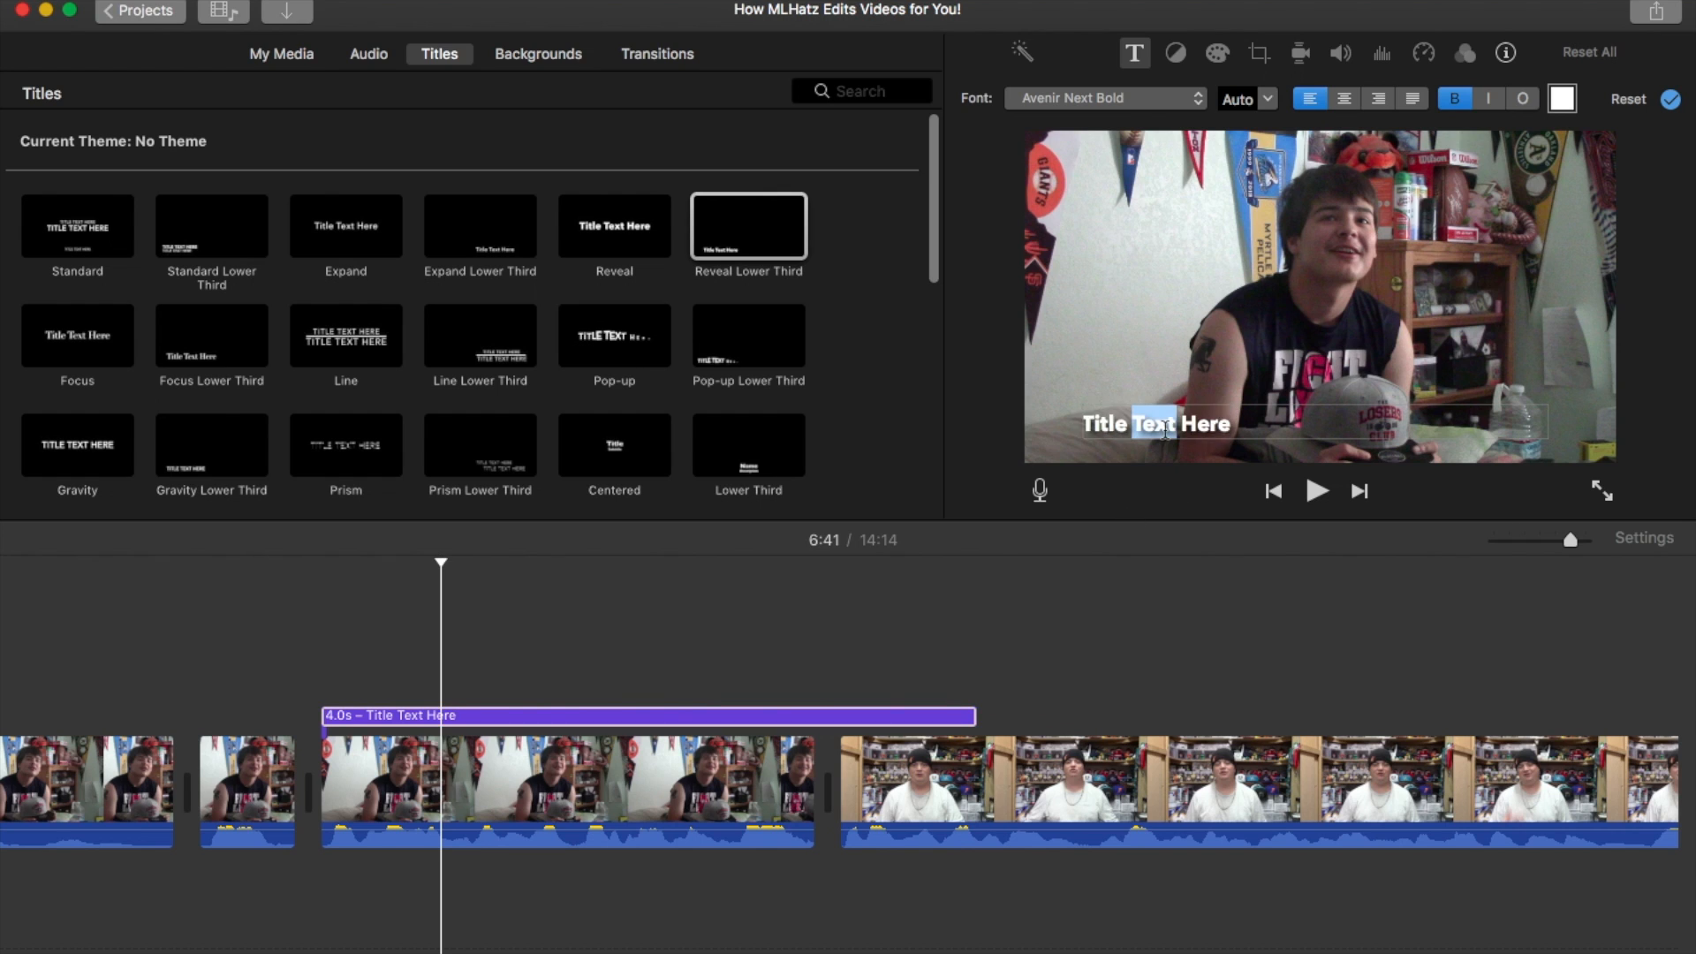
type("#")
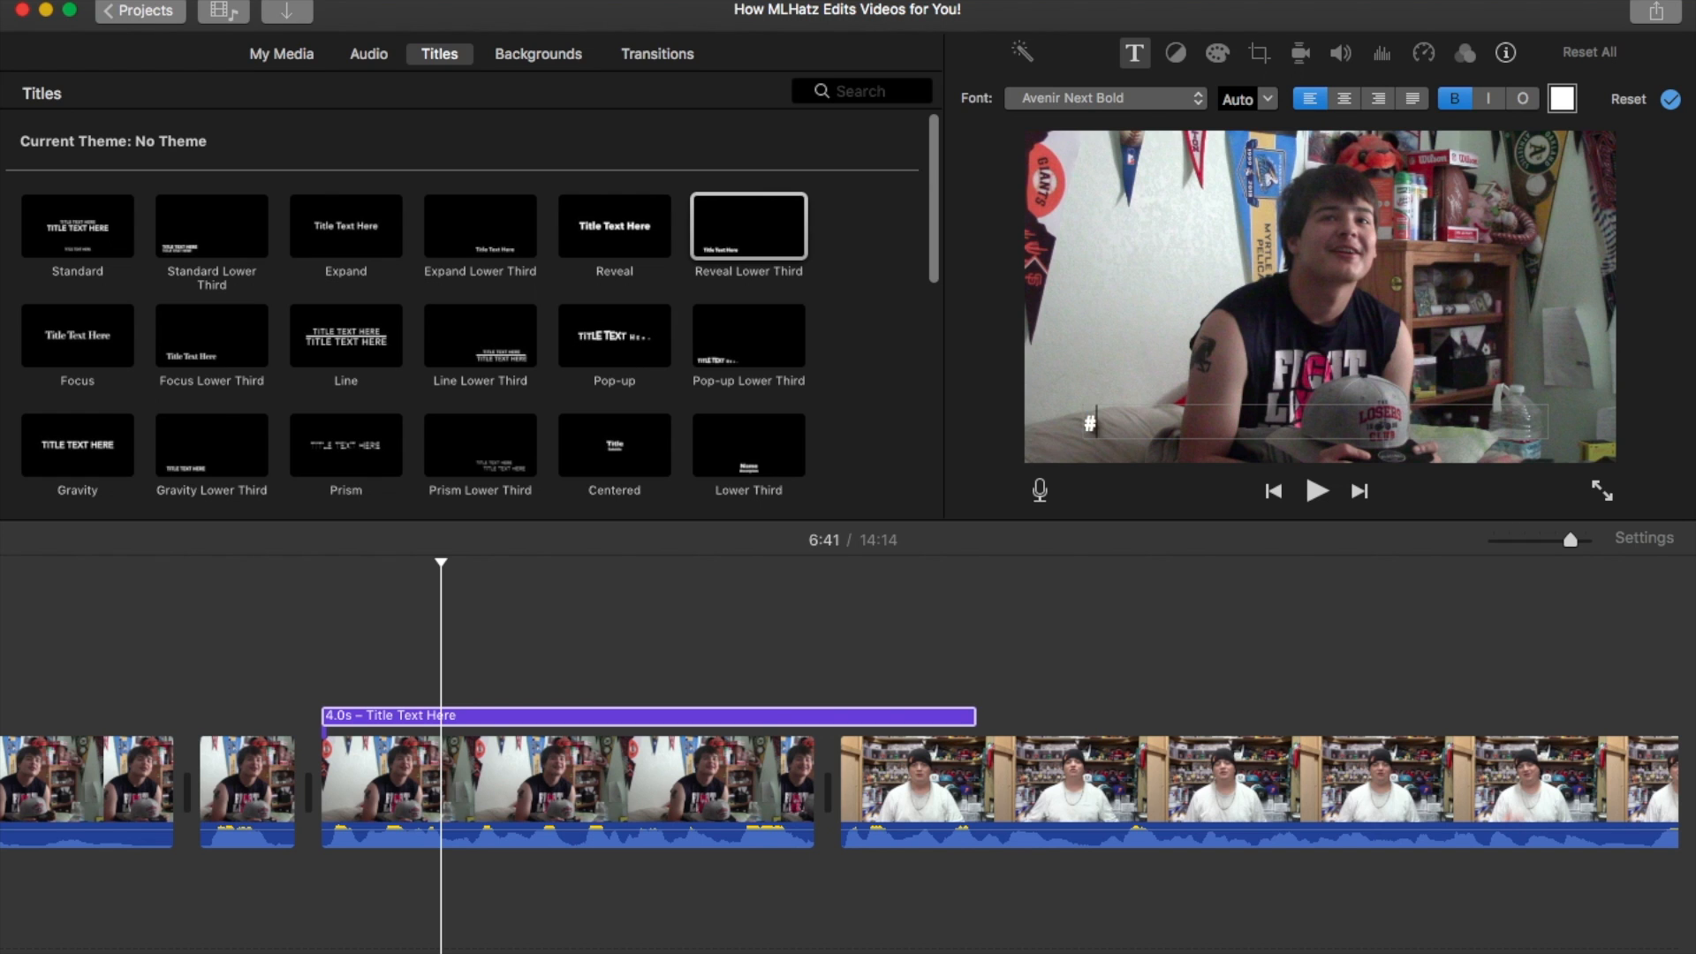
type("ContentGold")
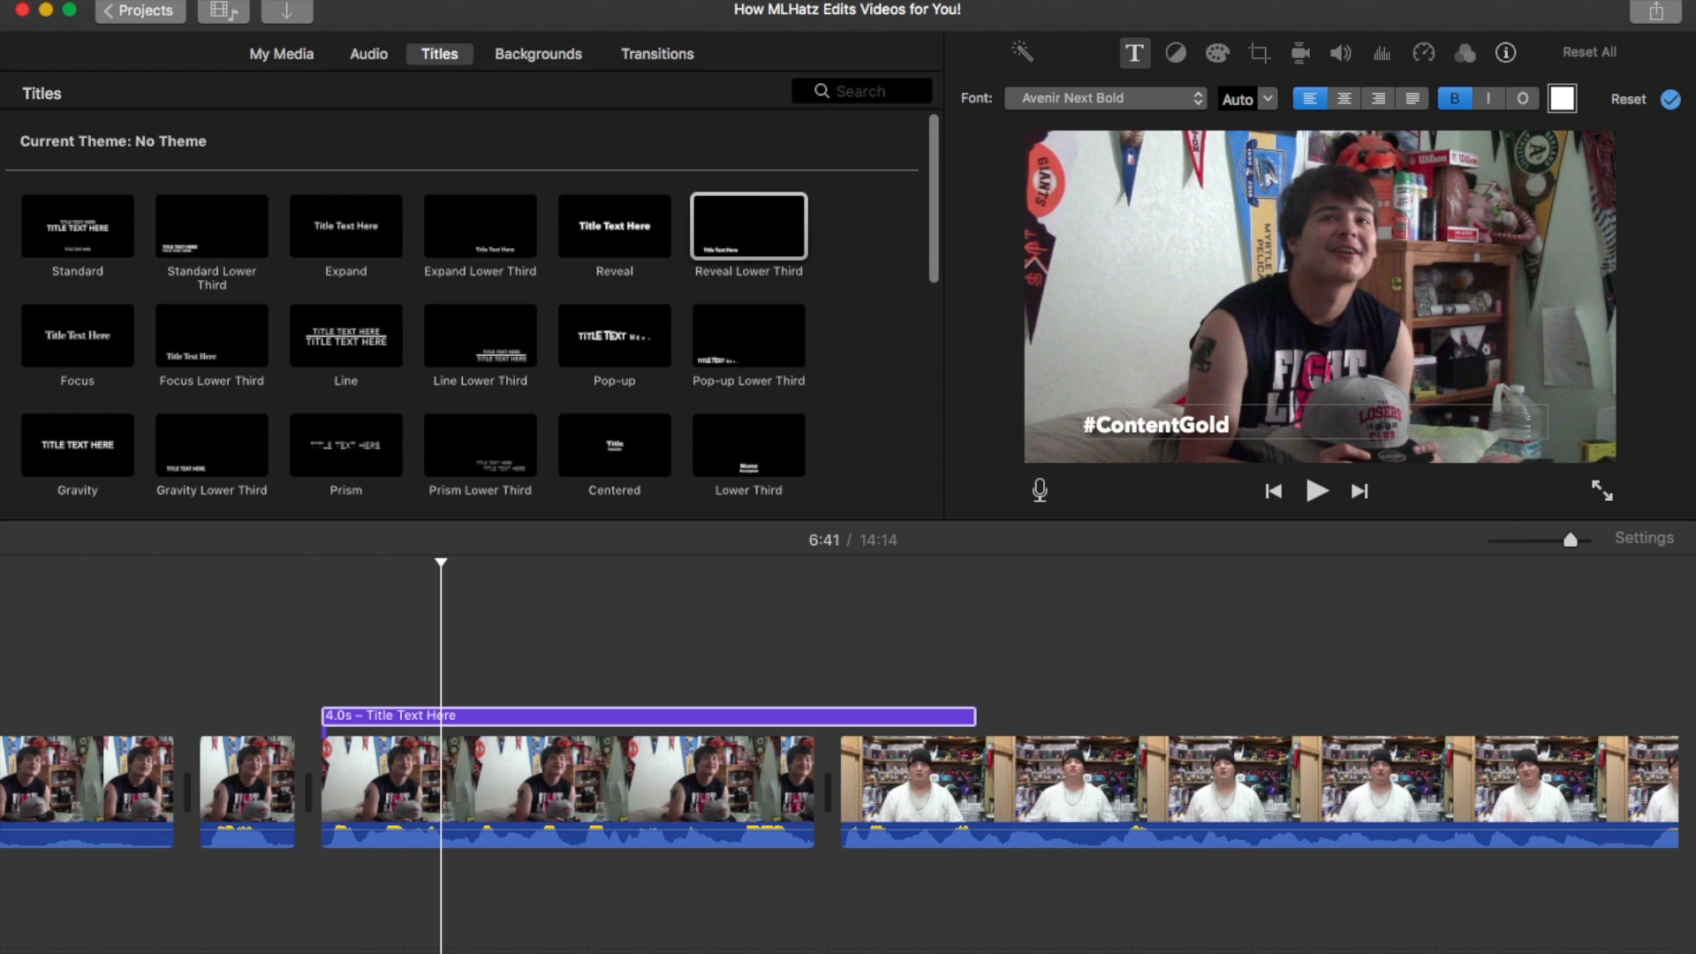
- Color the whole #ContentGold title text Lemon yellow
key("super+a")
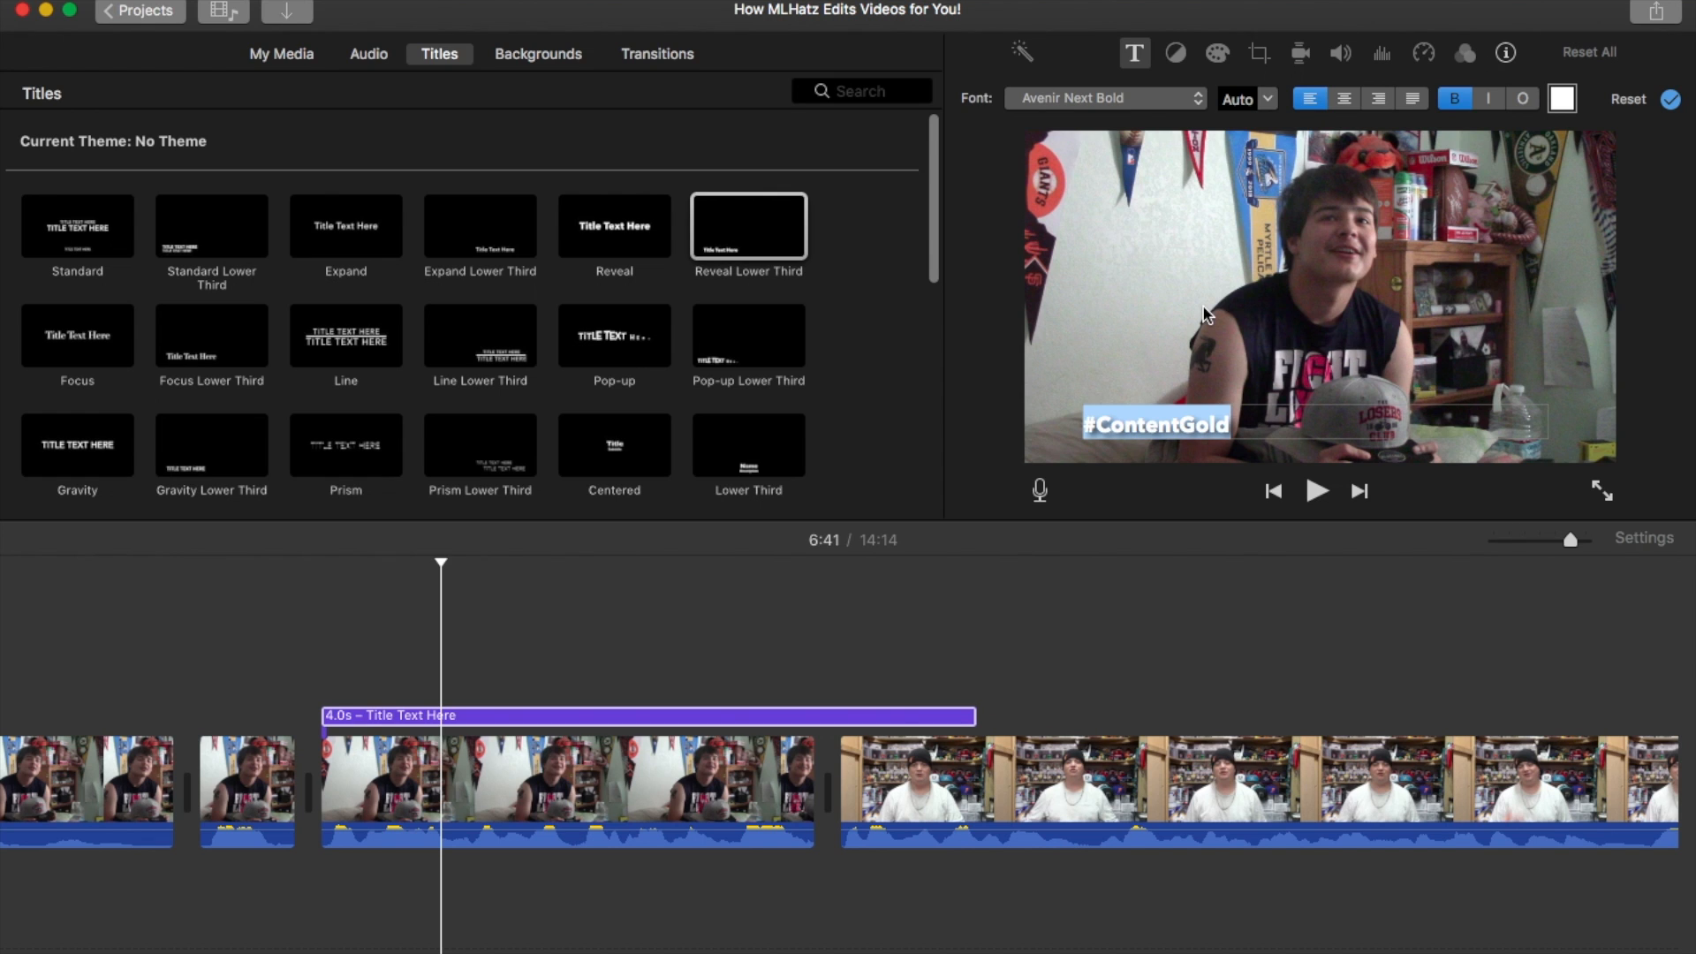
left_click(1562, 103)
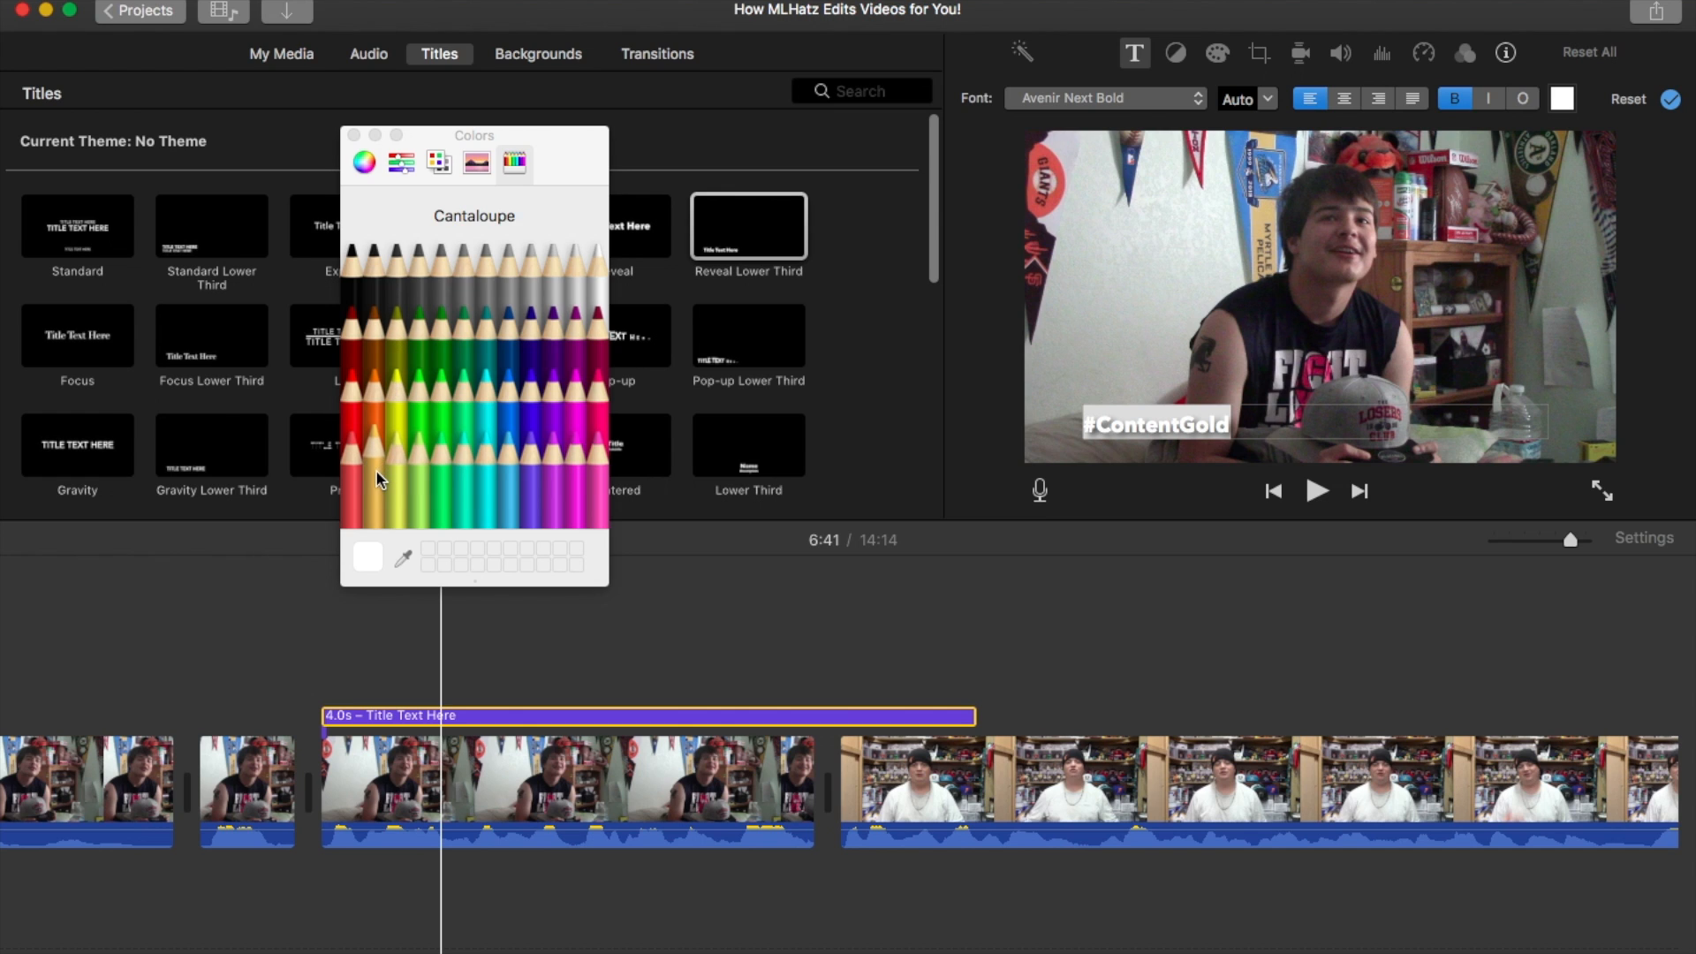
left_click(403, 431)
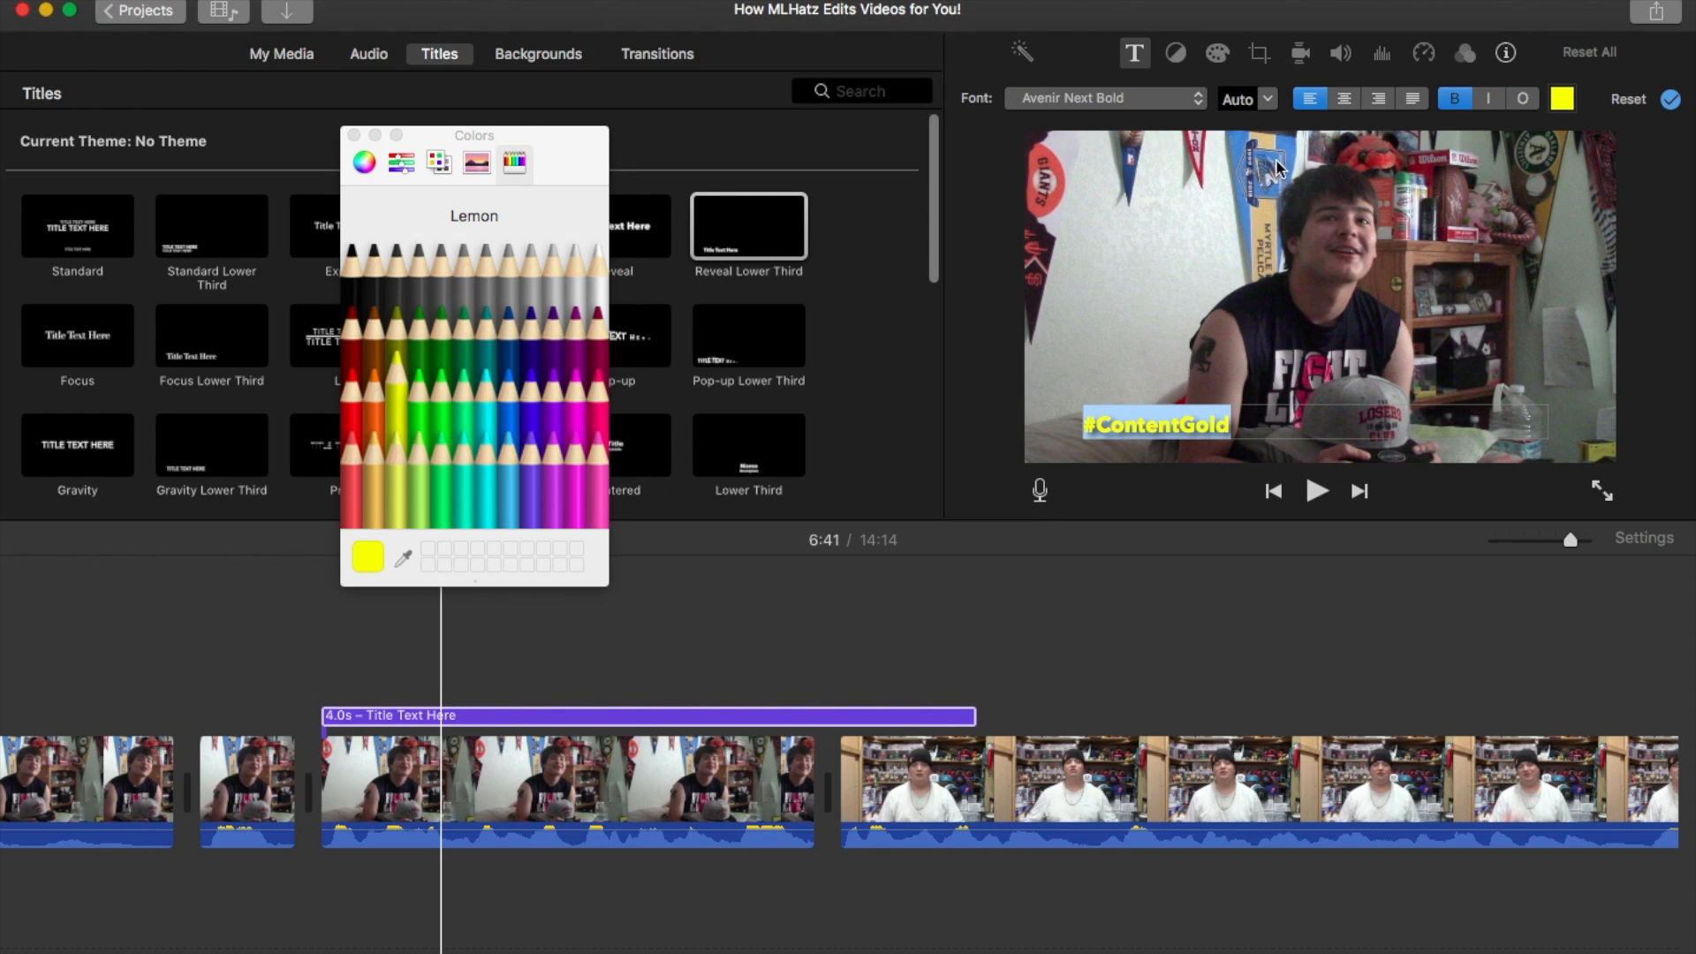
- Center the title text and enlarge its font size through 102 and 124 to 146
left_click(1344, 100)
left_click(1267, 100)
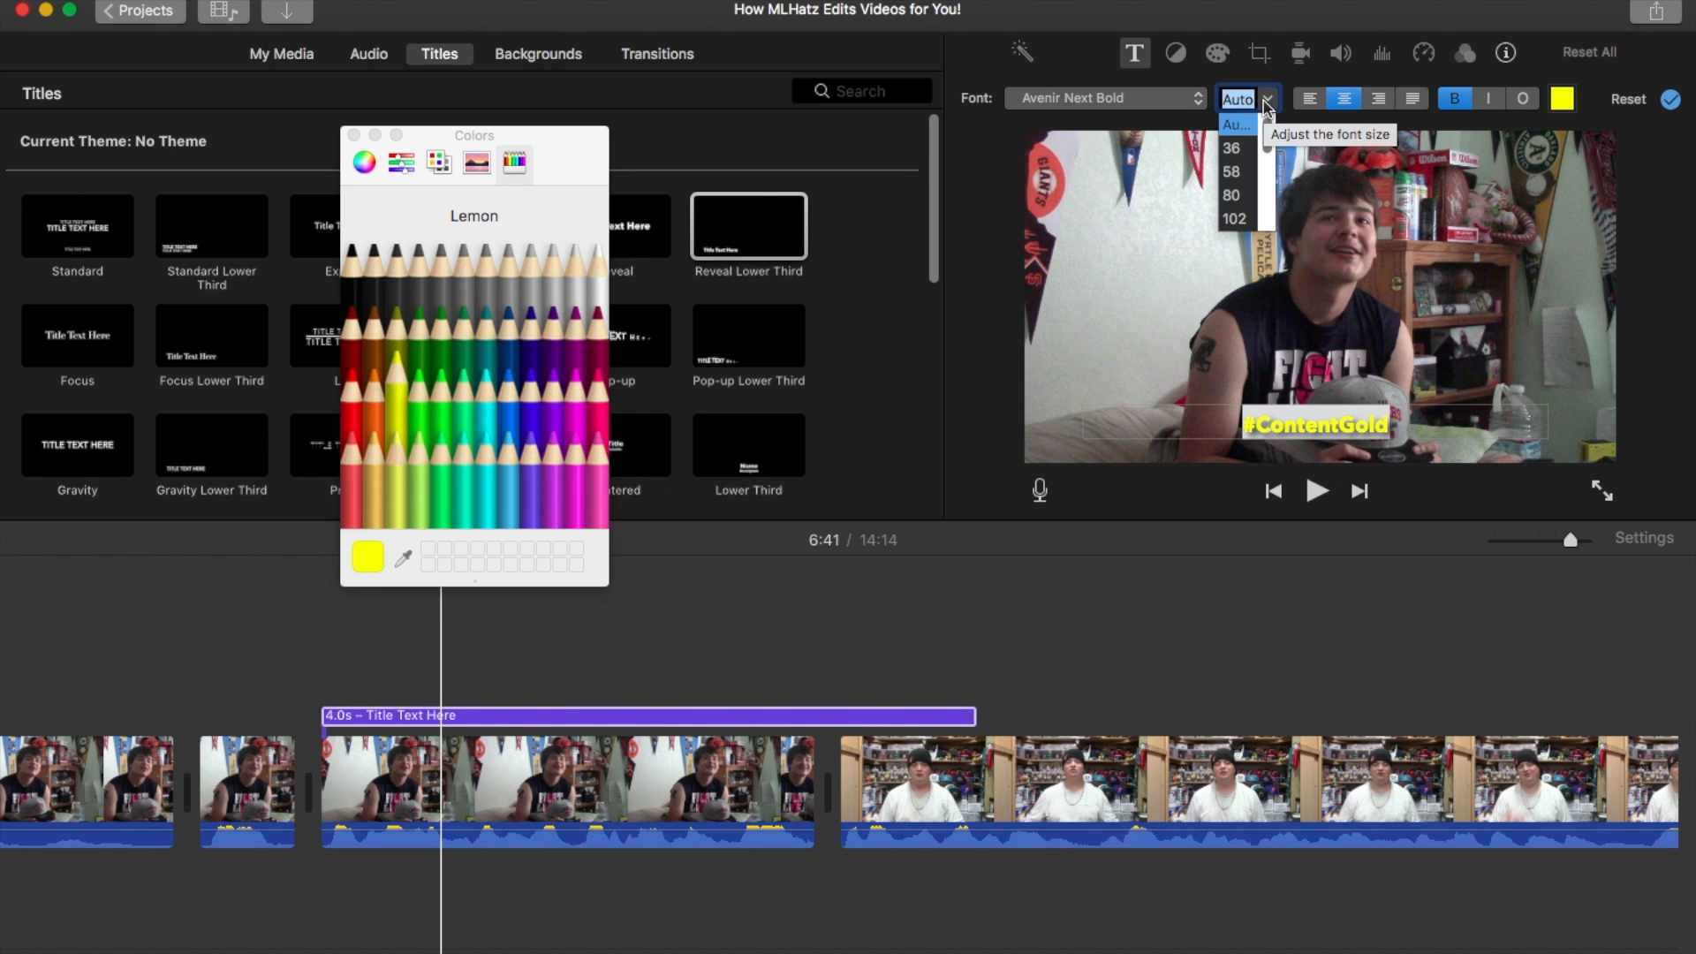
left_click(1226, 223)
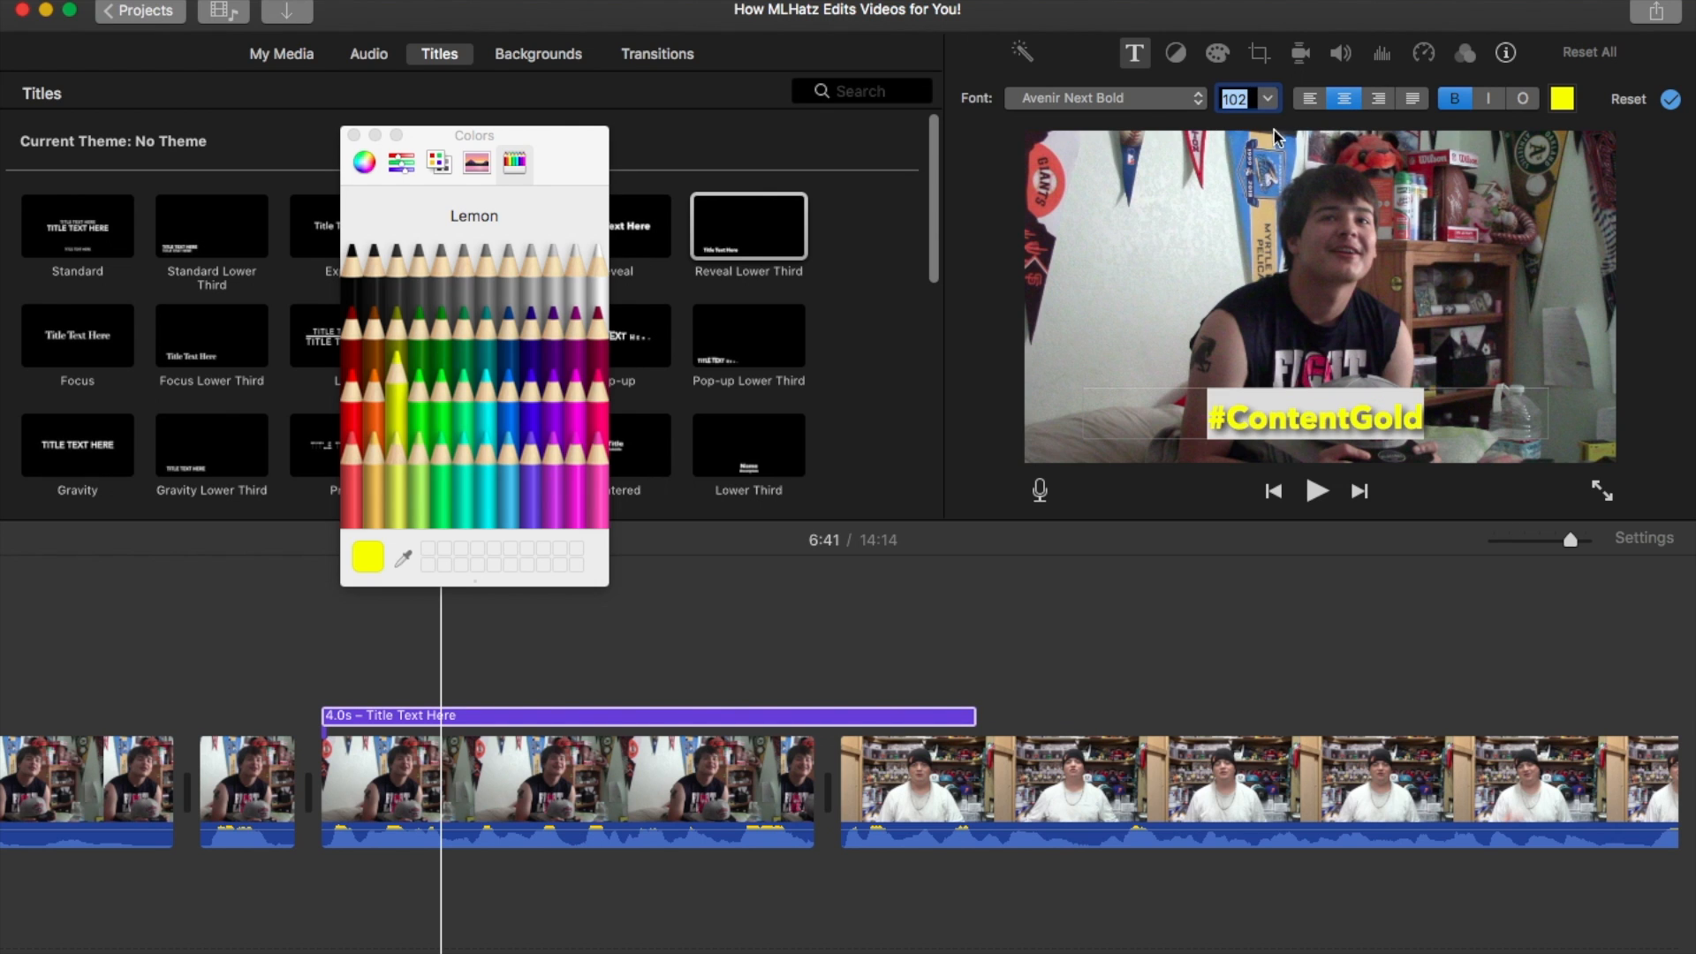
left_click(1269, 99)
left_click(1237, 148)
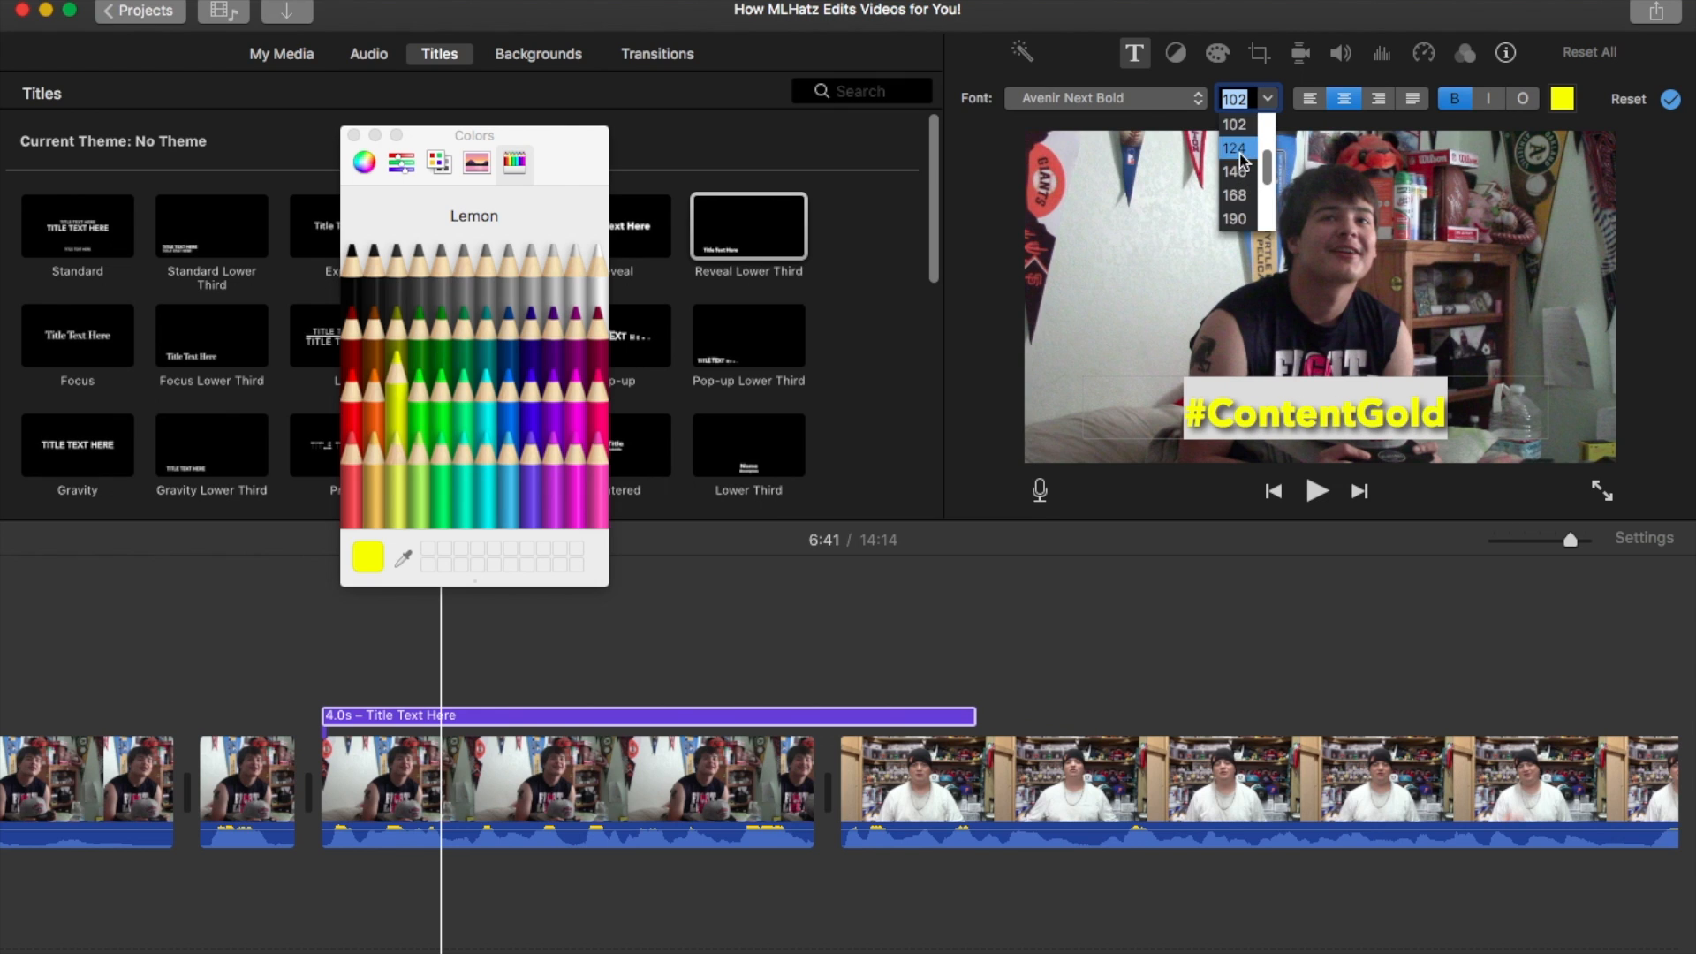
left_click(1269, 99)
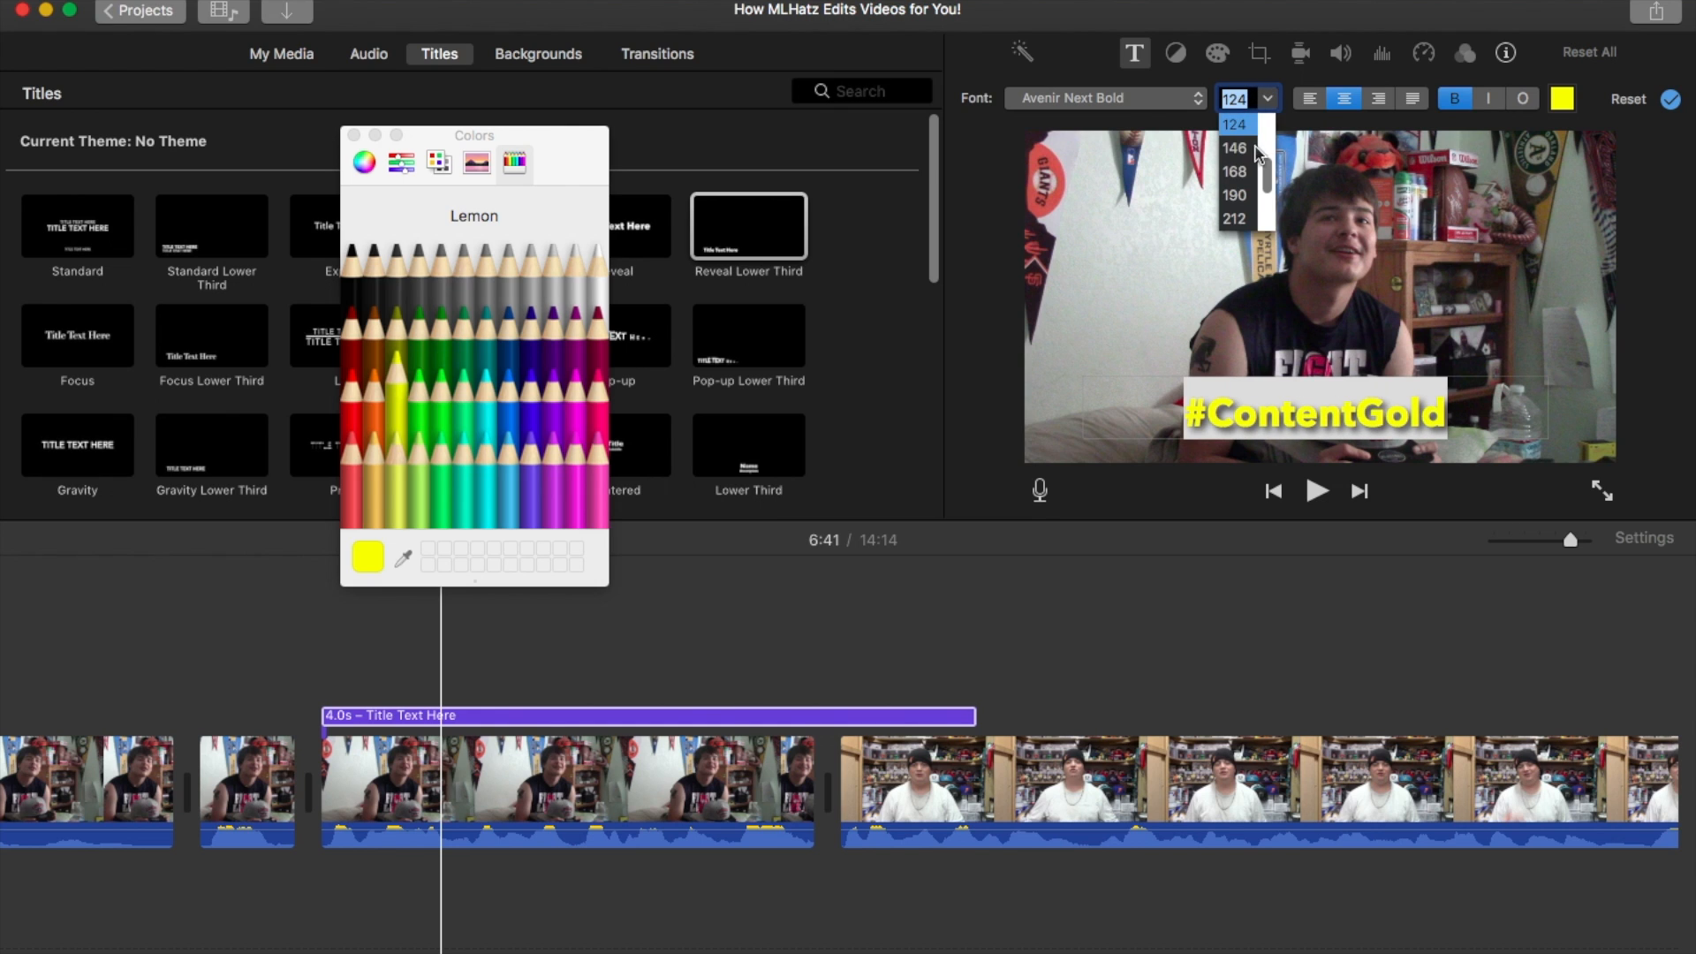
left_click(1241, 163)
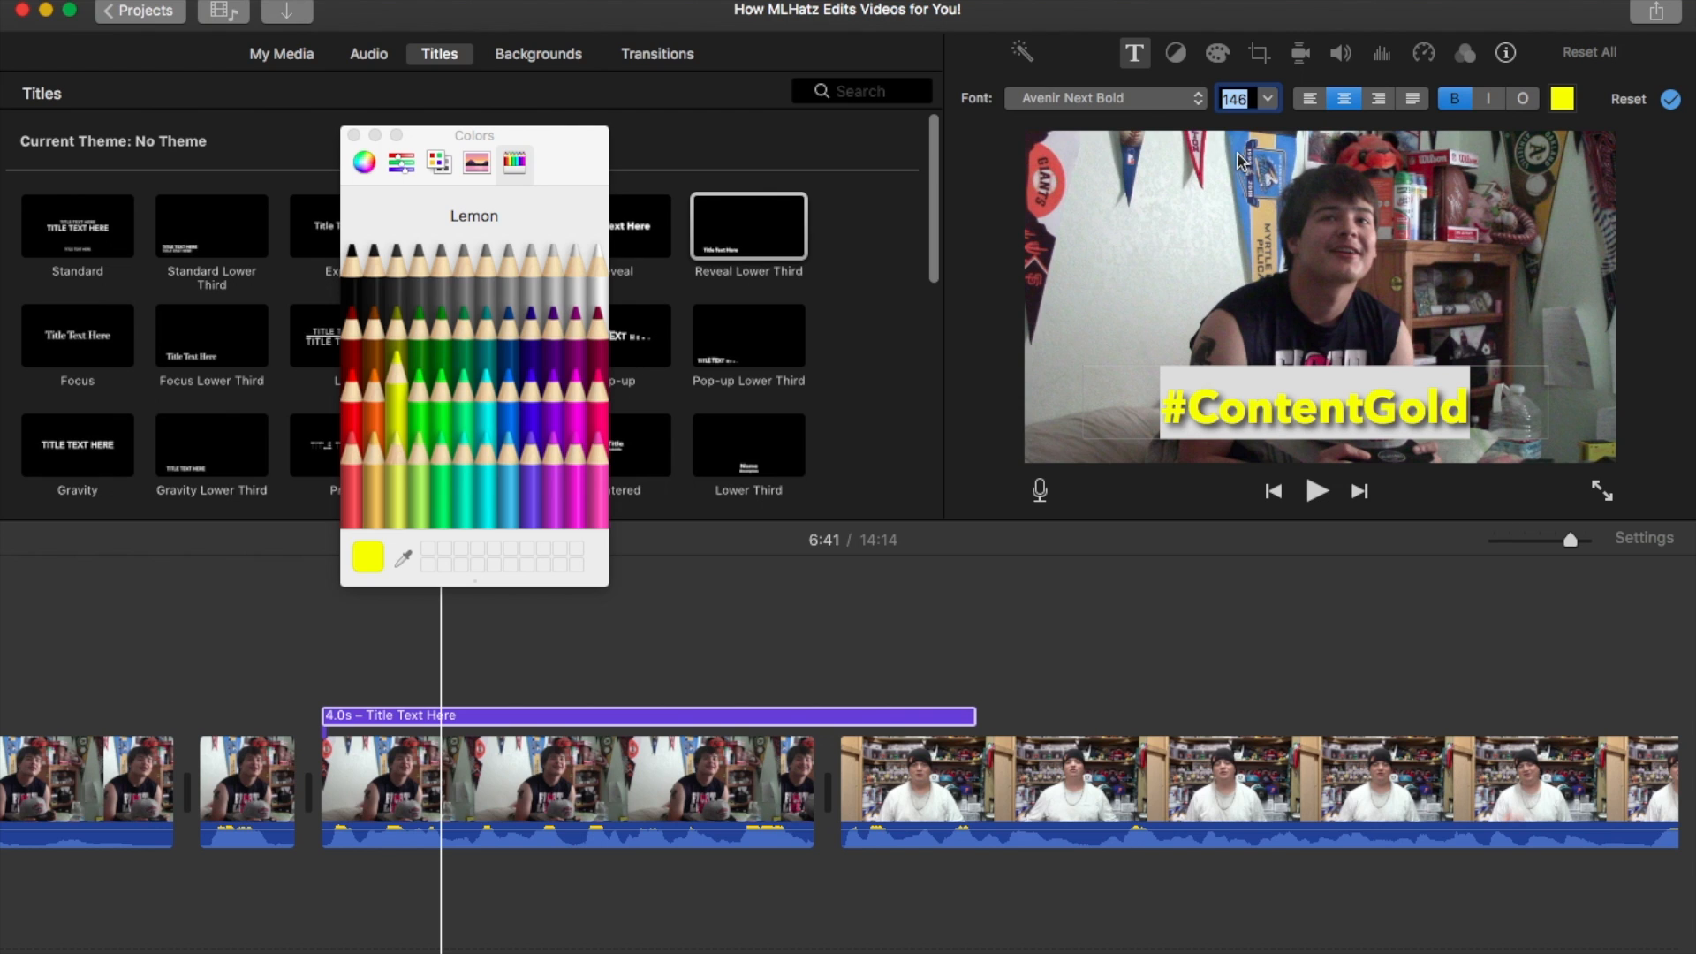
- Change the title's font to American Typewriter Bold, close the color picker and finish editing the text
left_click(1202, 100)
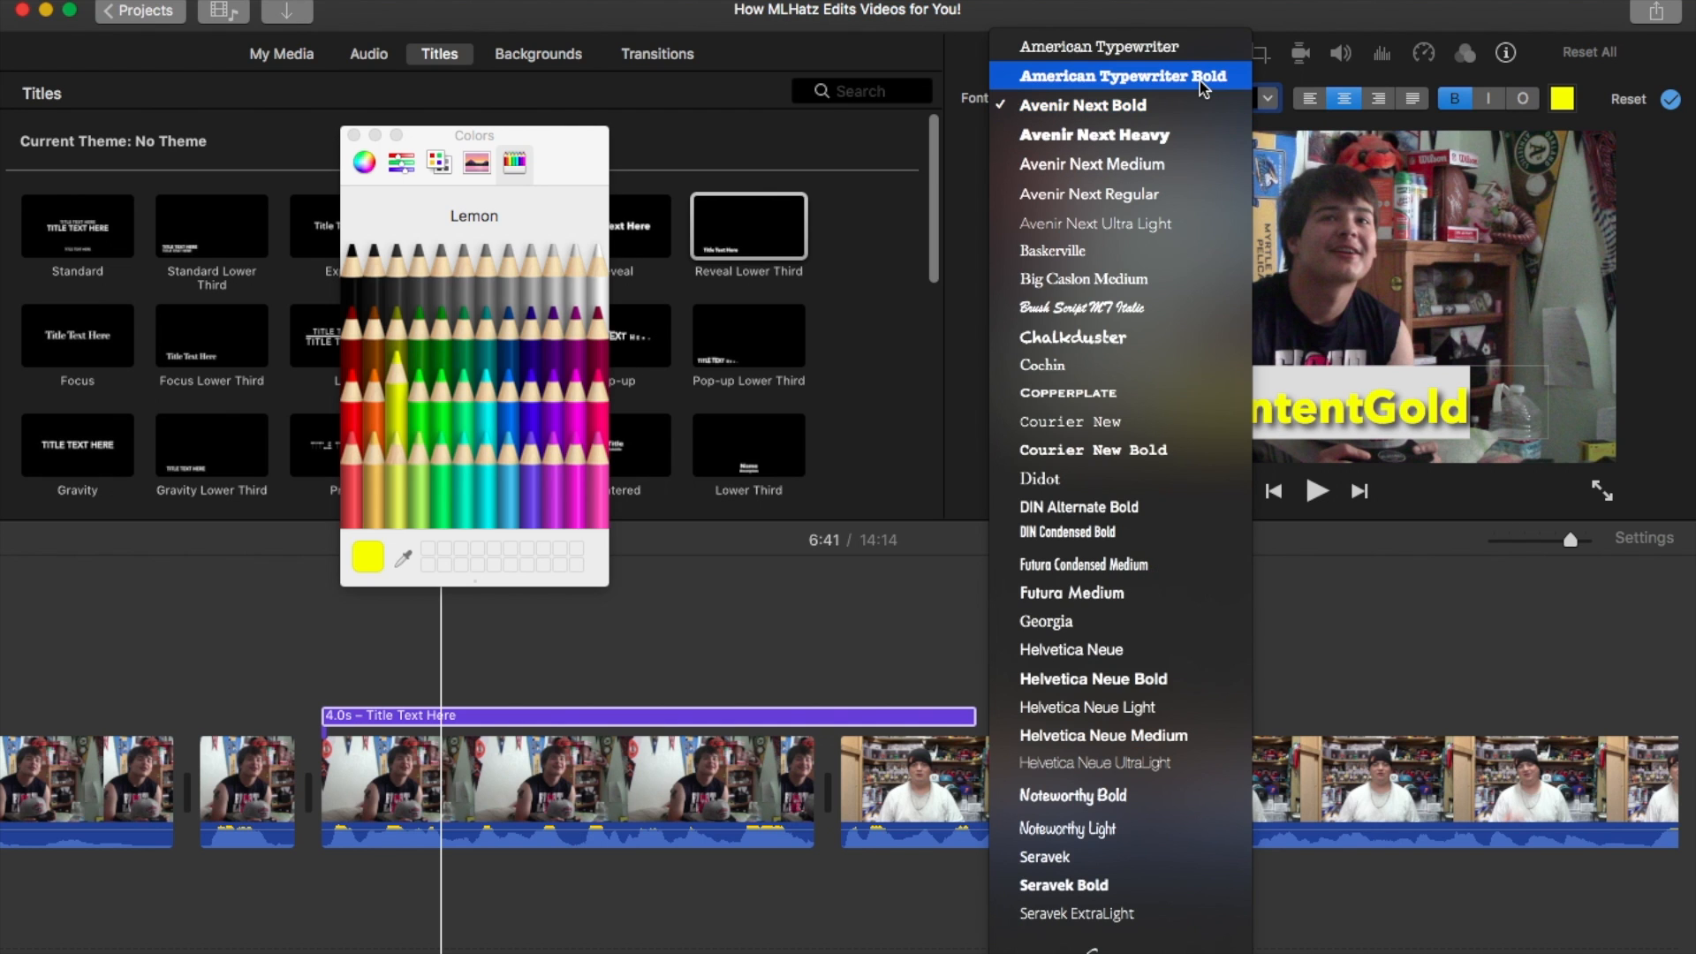
left_click(1199, 77)
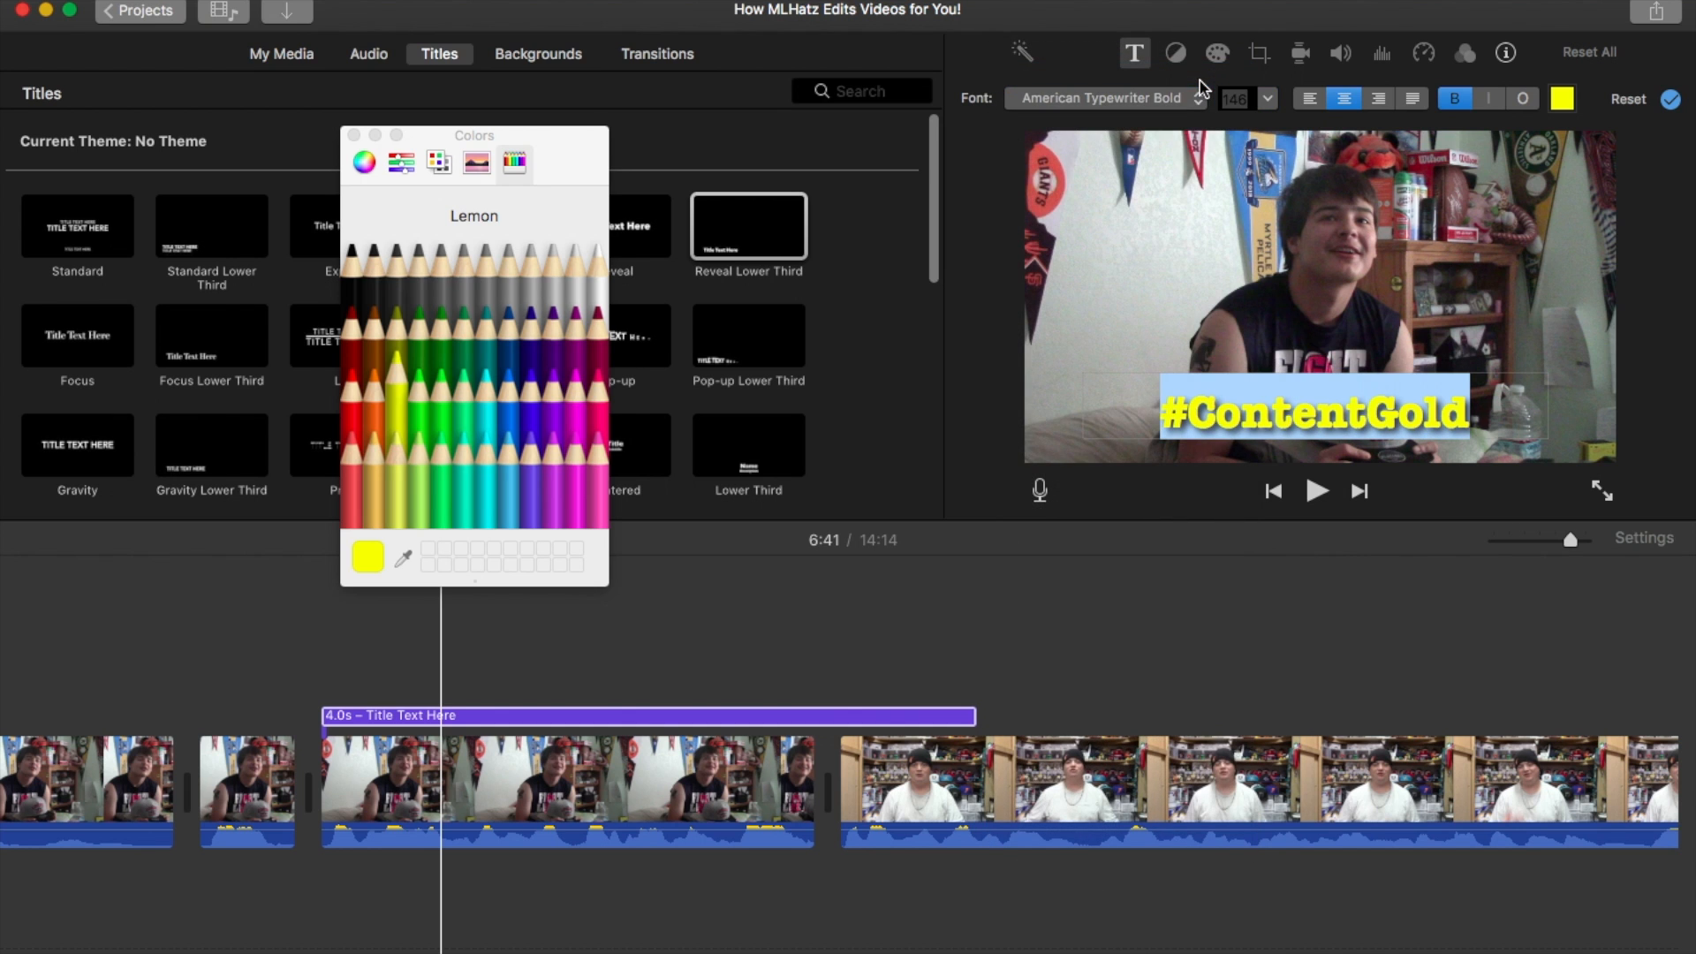
left_click(354, 134)
left_click(1397, 286)
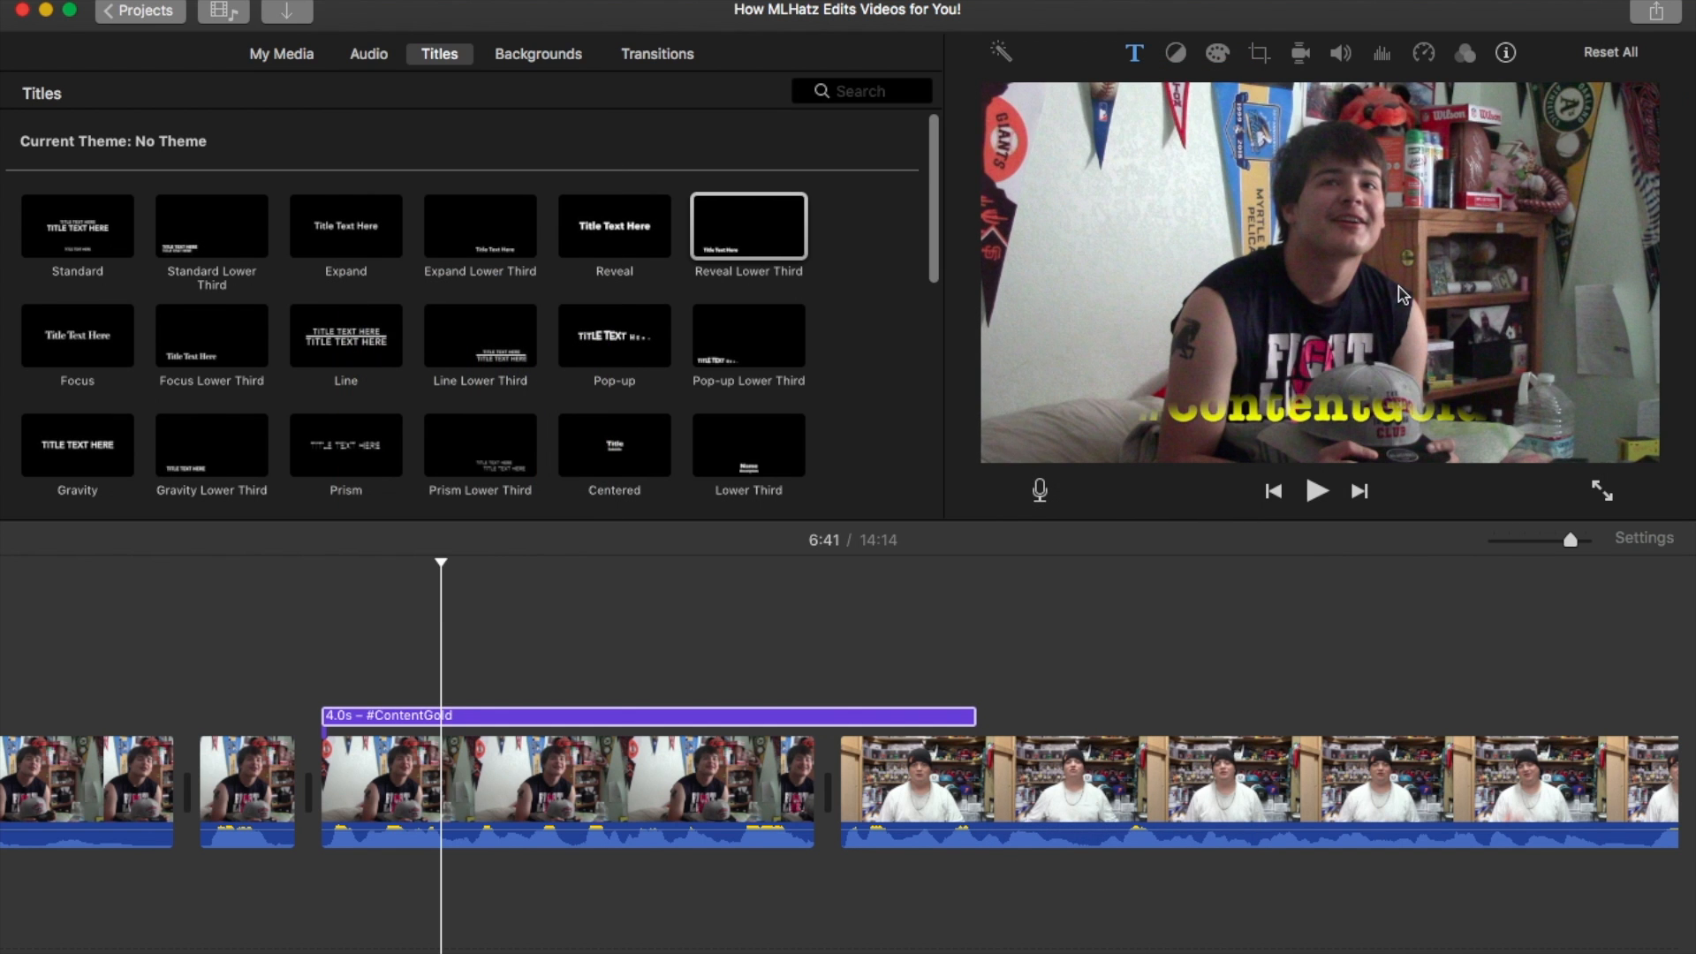
- Shorten the #ContentGold title to 3.1 seconds to match the clip below and preview it from the preceding clip
left_click_drag(975, 716, 817, 717)
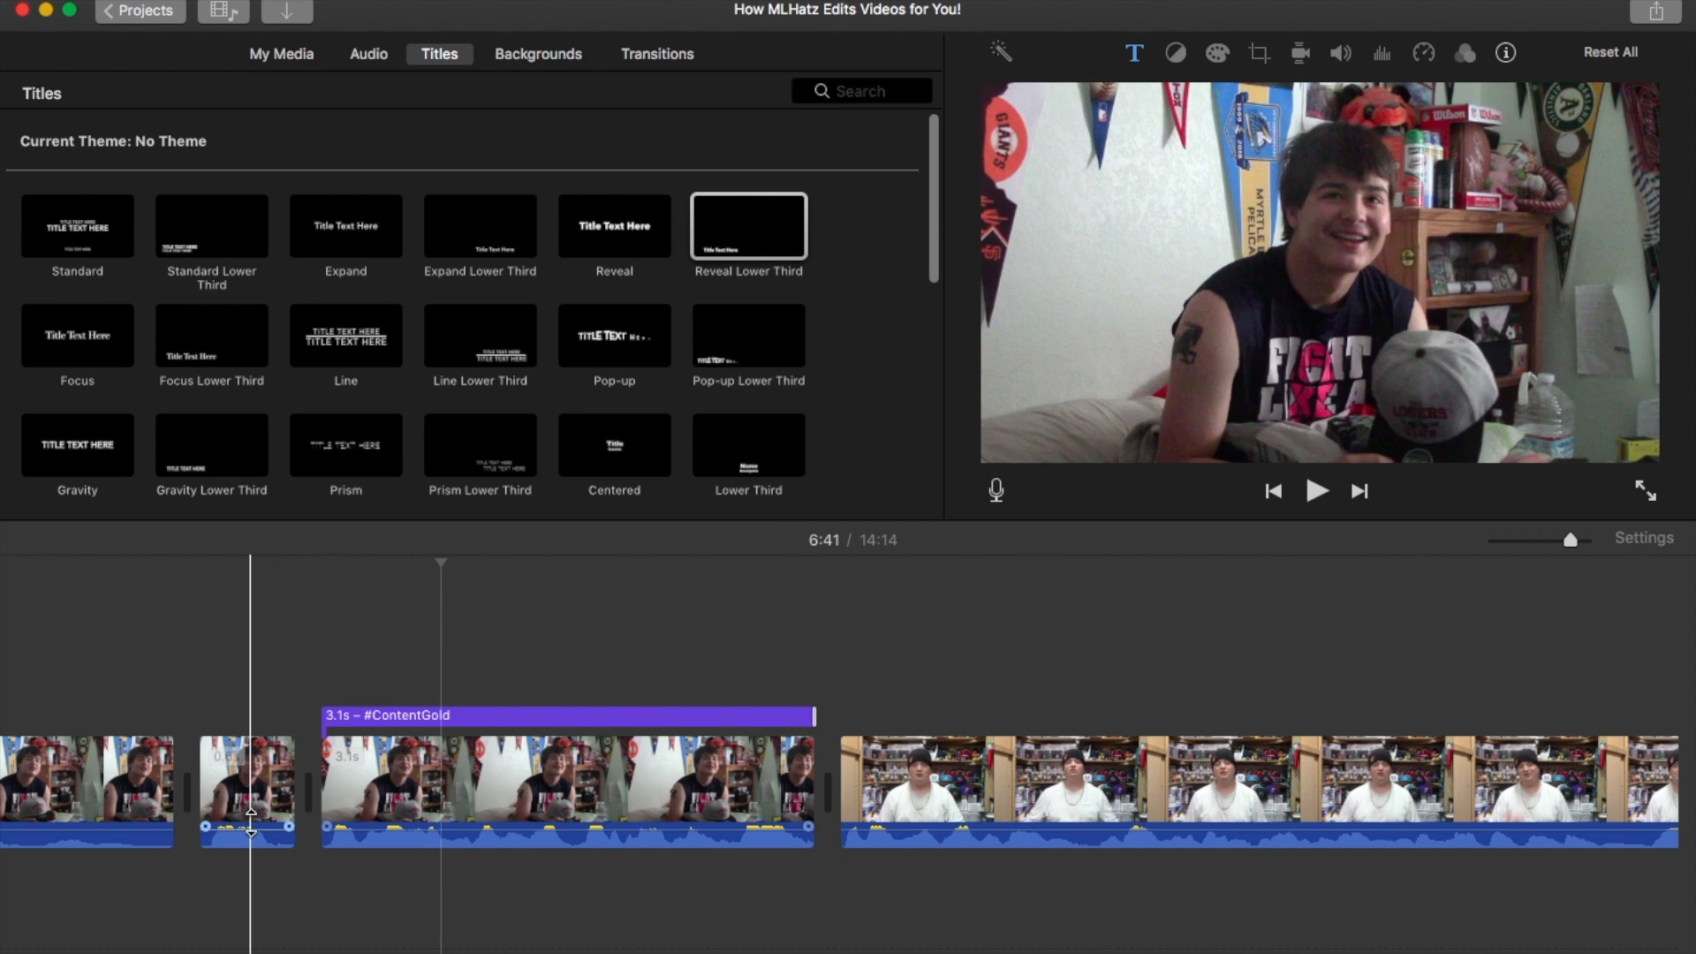
left_click(240, 793)
key("space")
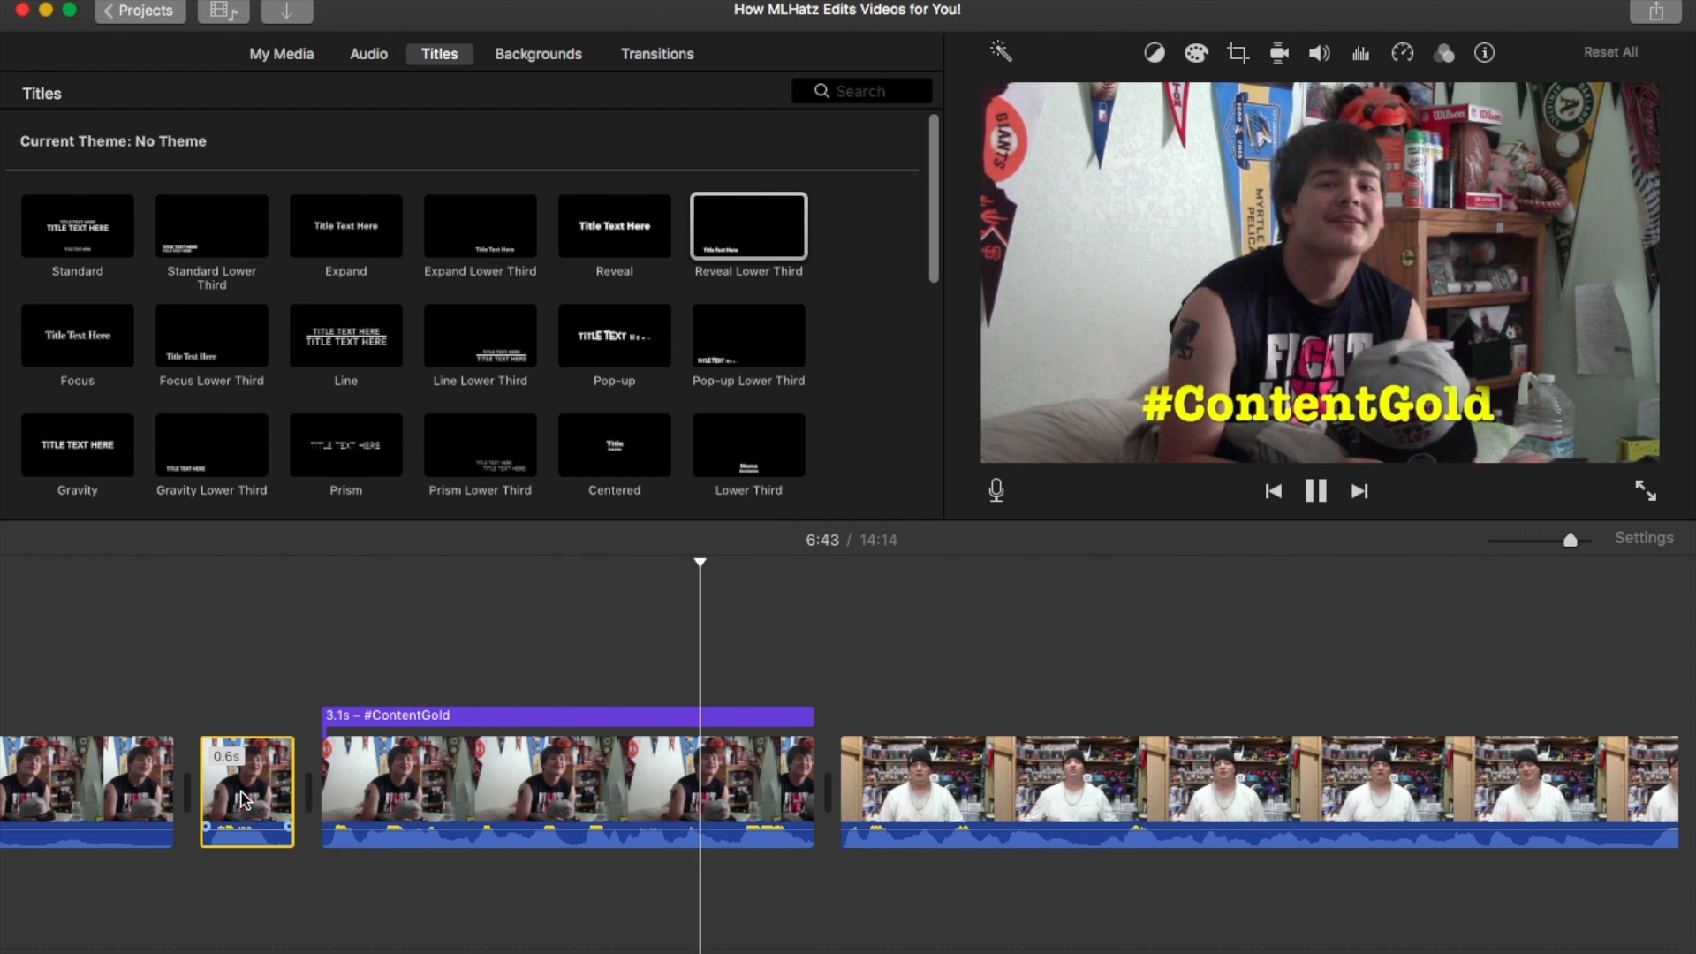
key("space")
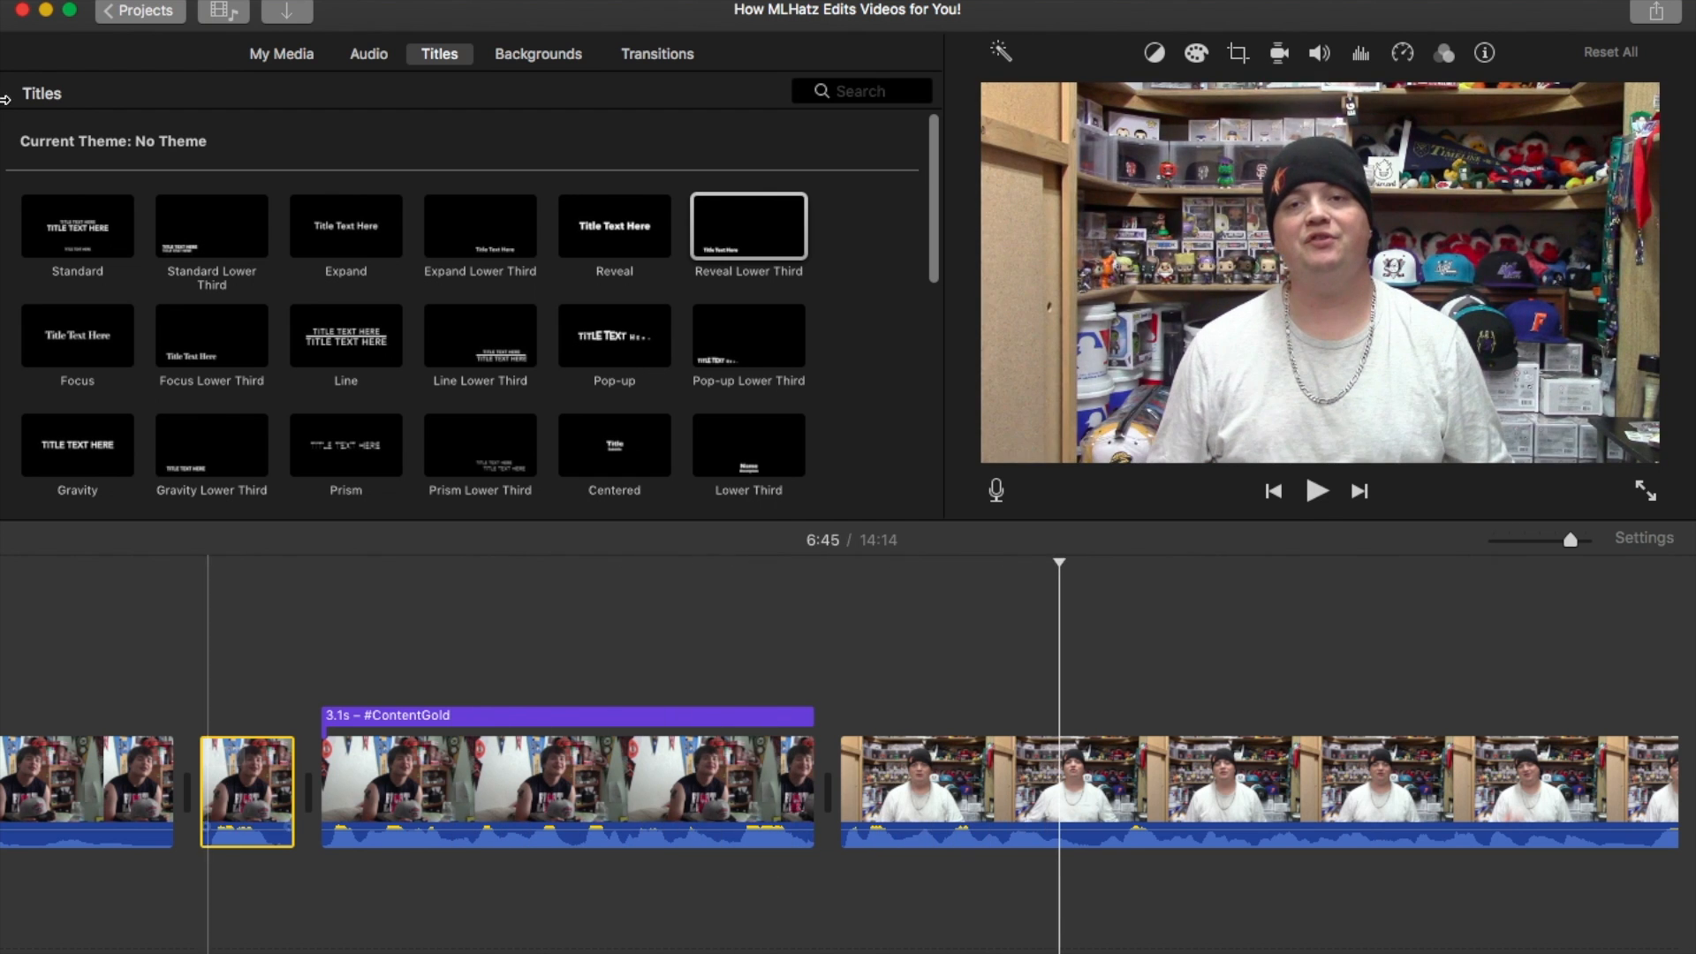
- Add a Swap transition beside the clip under the #ContentGold title and play the footage that follows
left_click(638, 56)
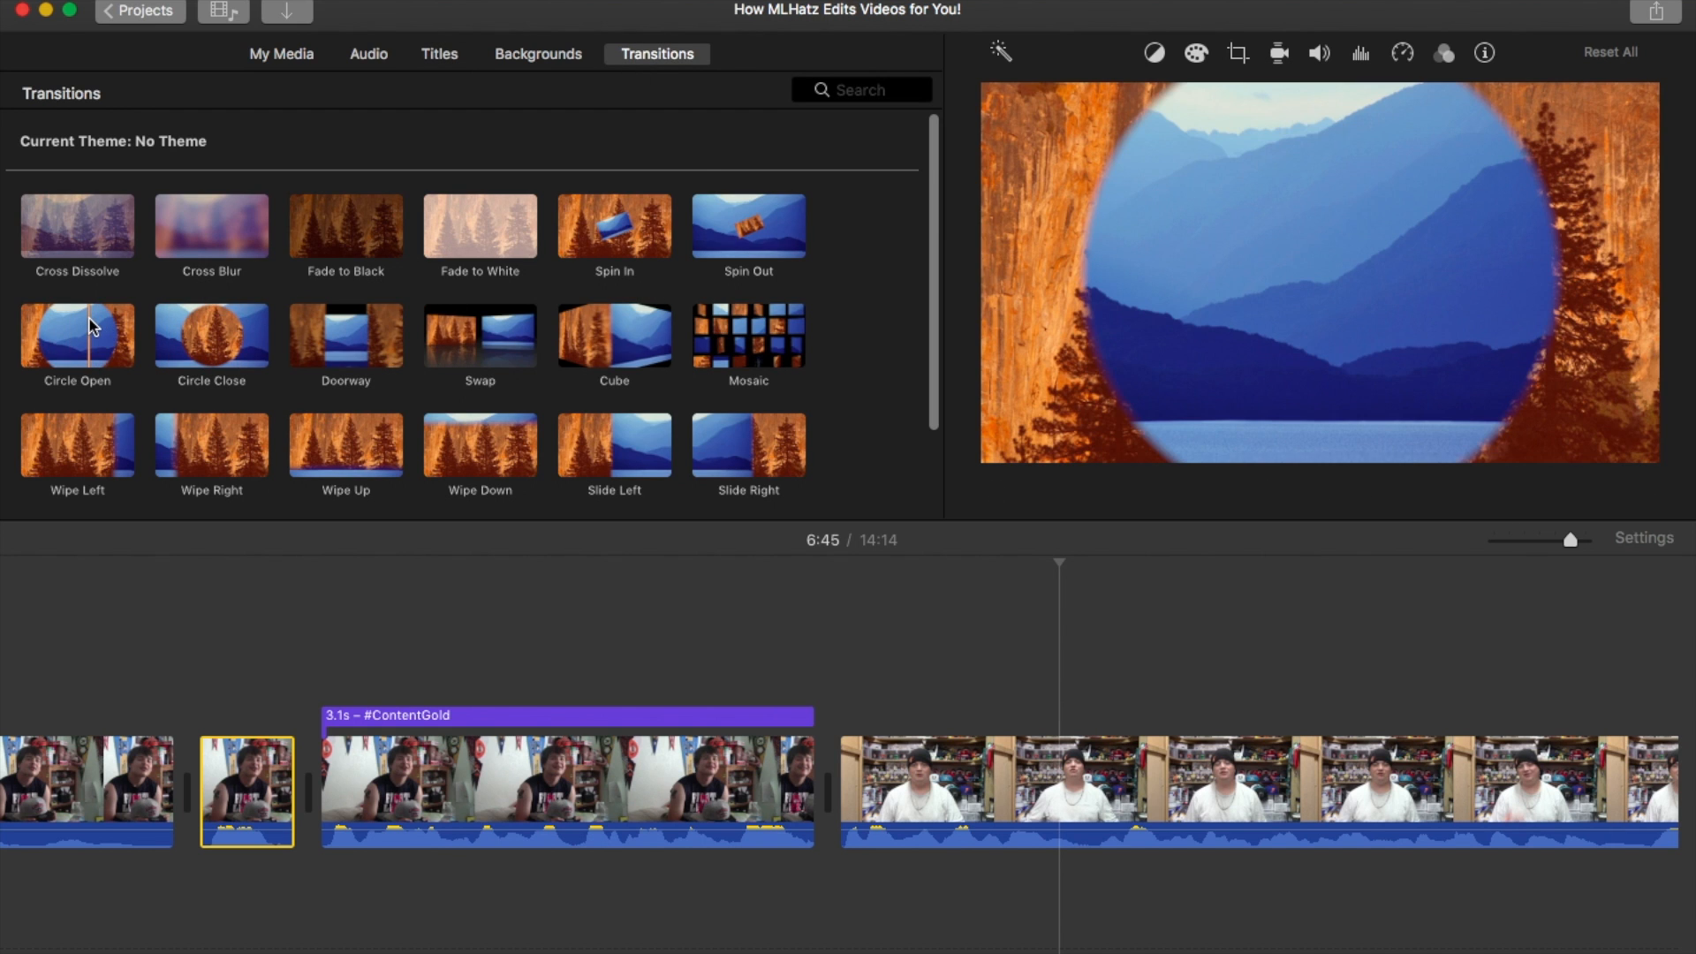
left_click_drag(480, 335, 734, 717)
key("space")
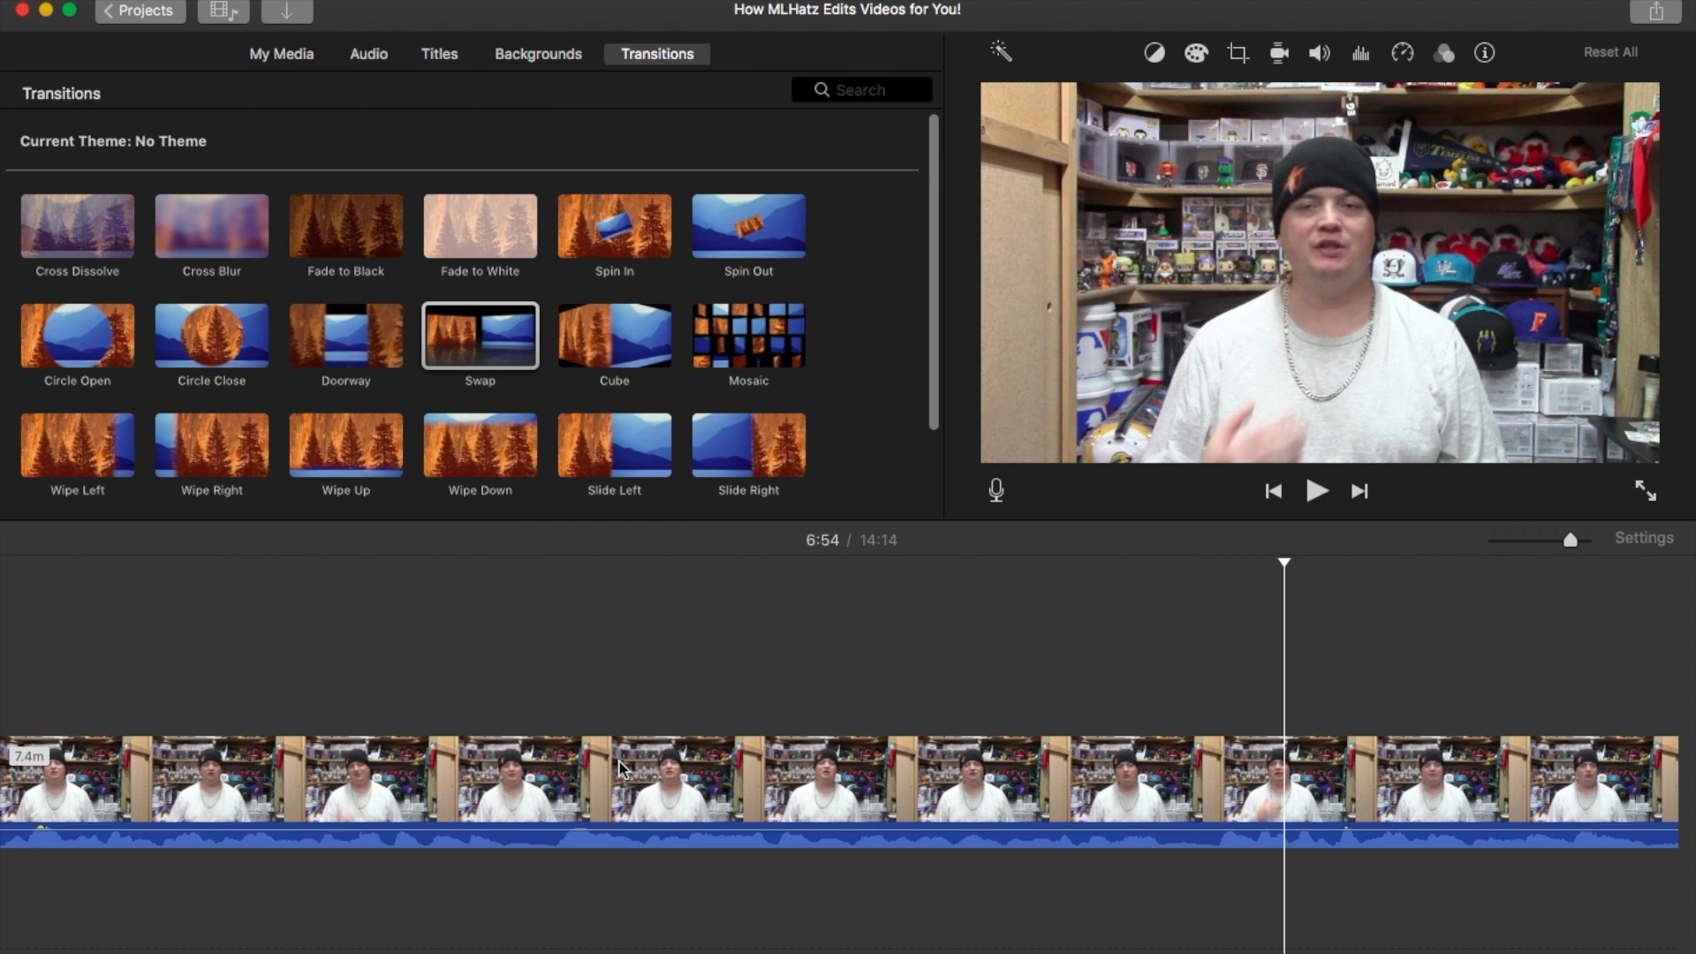
- Review the footage up to 7:29 and place the green Patreon graphic from the library above the main clip as an overlay
key("space")
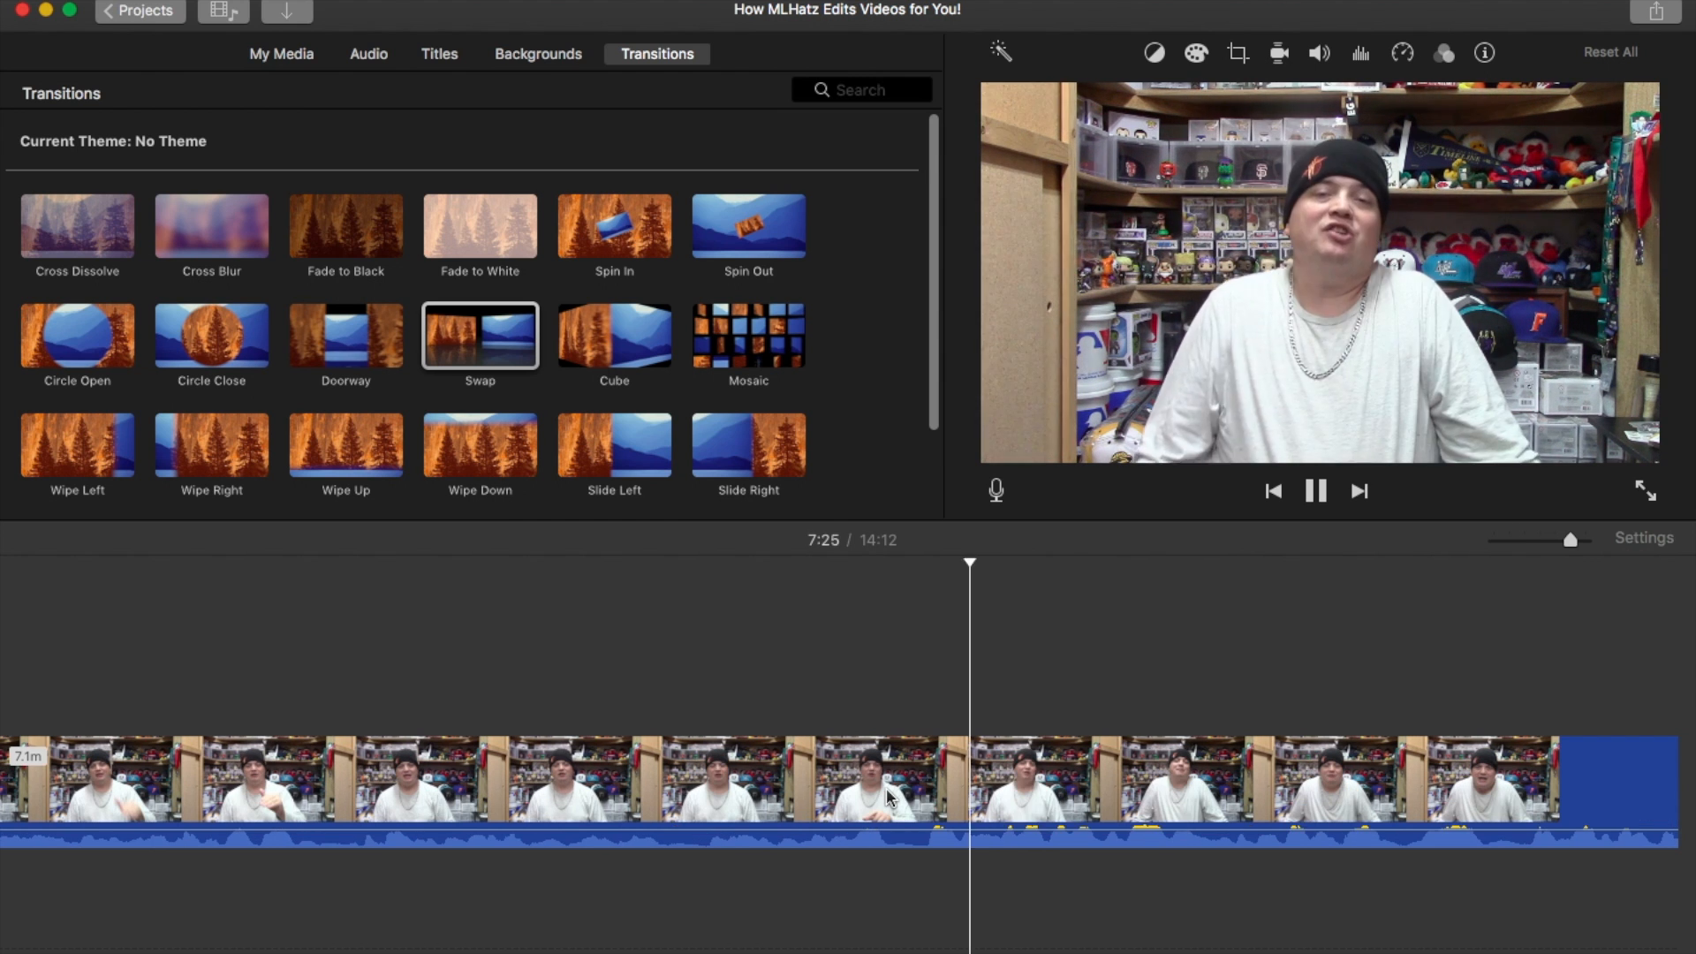
key("space")
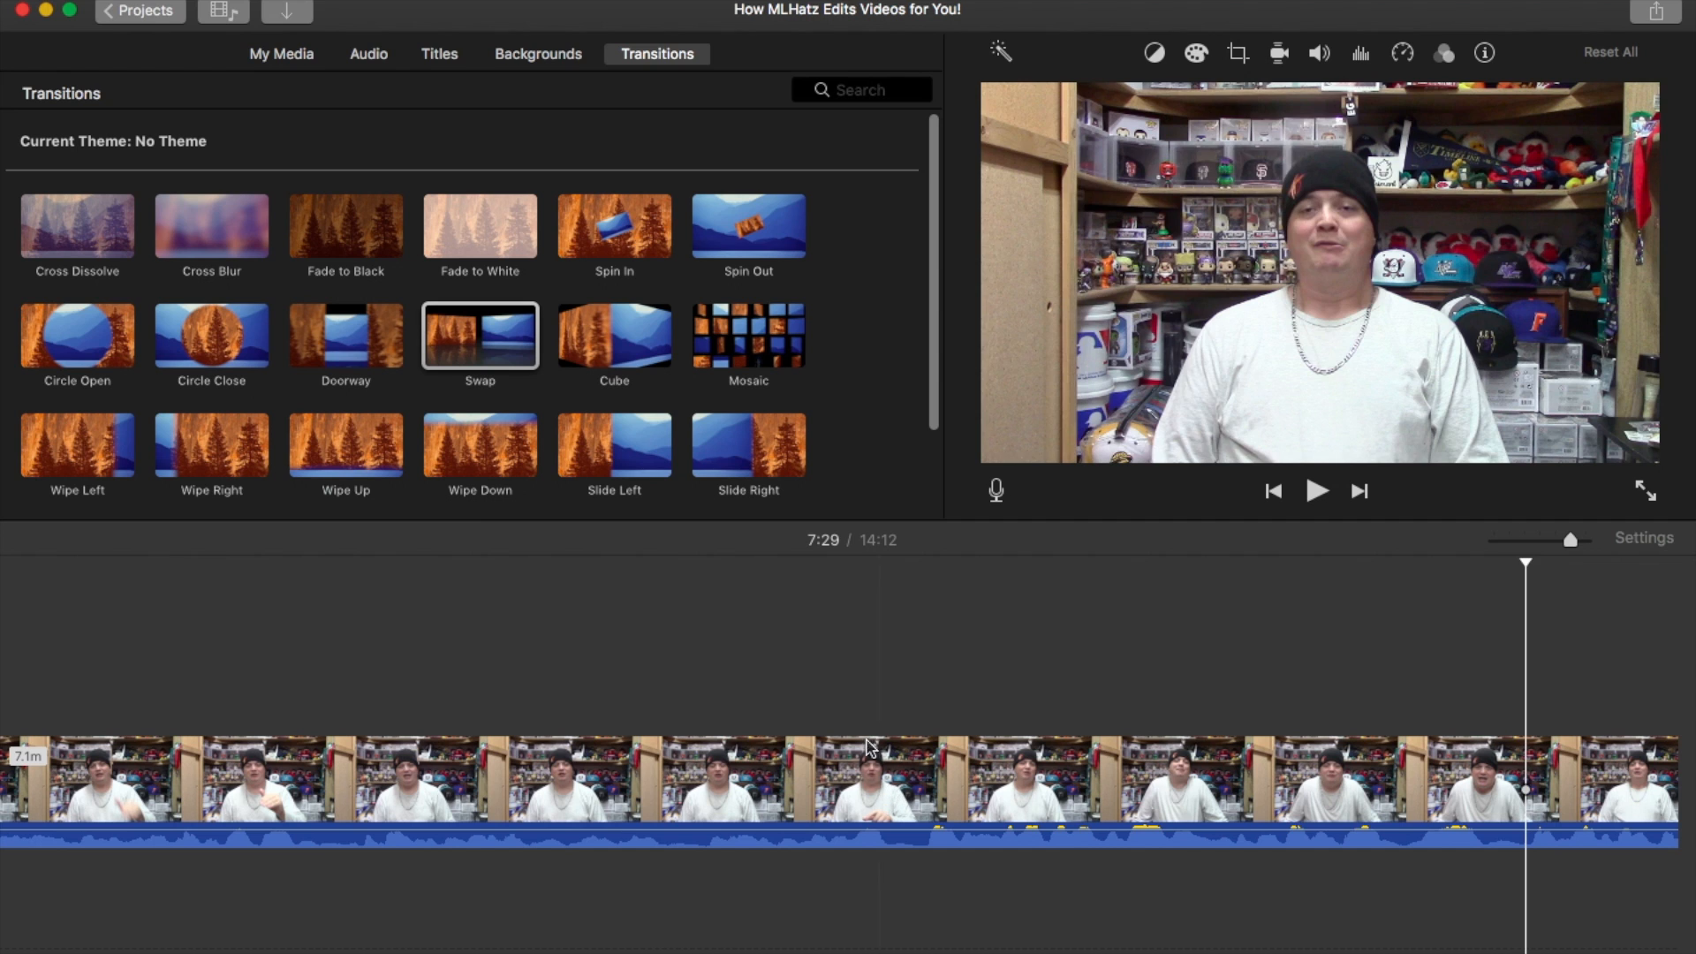
left_click(286, 60)
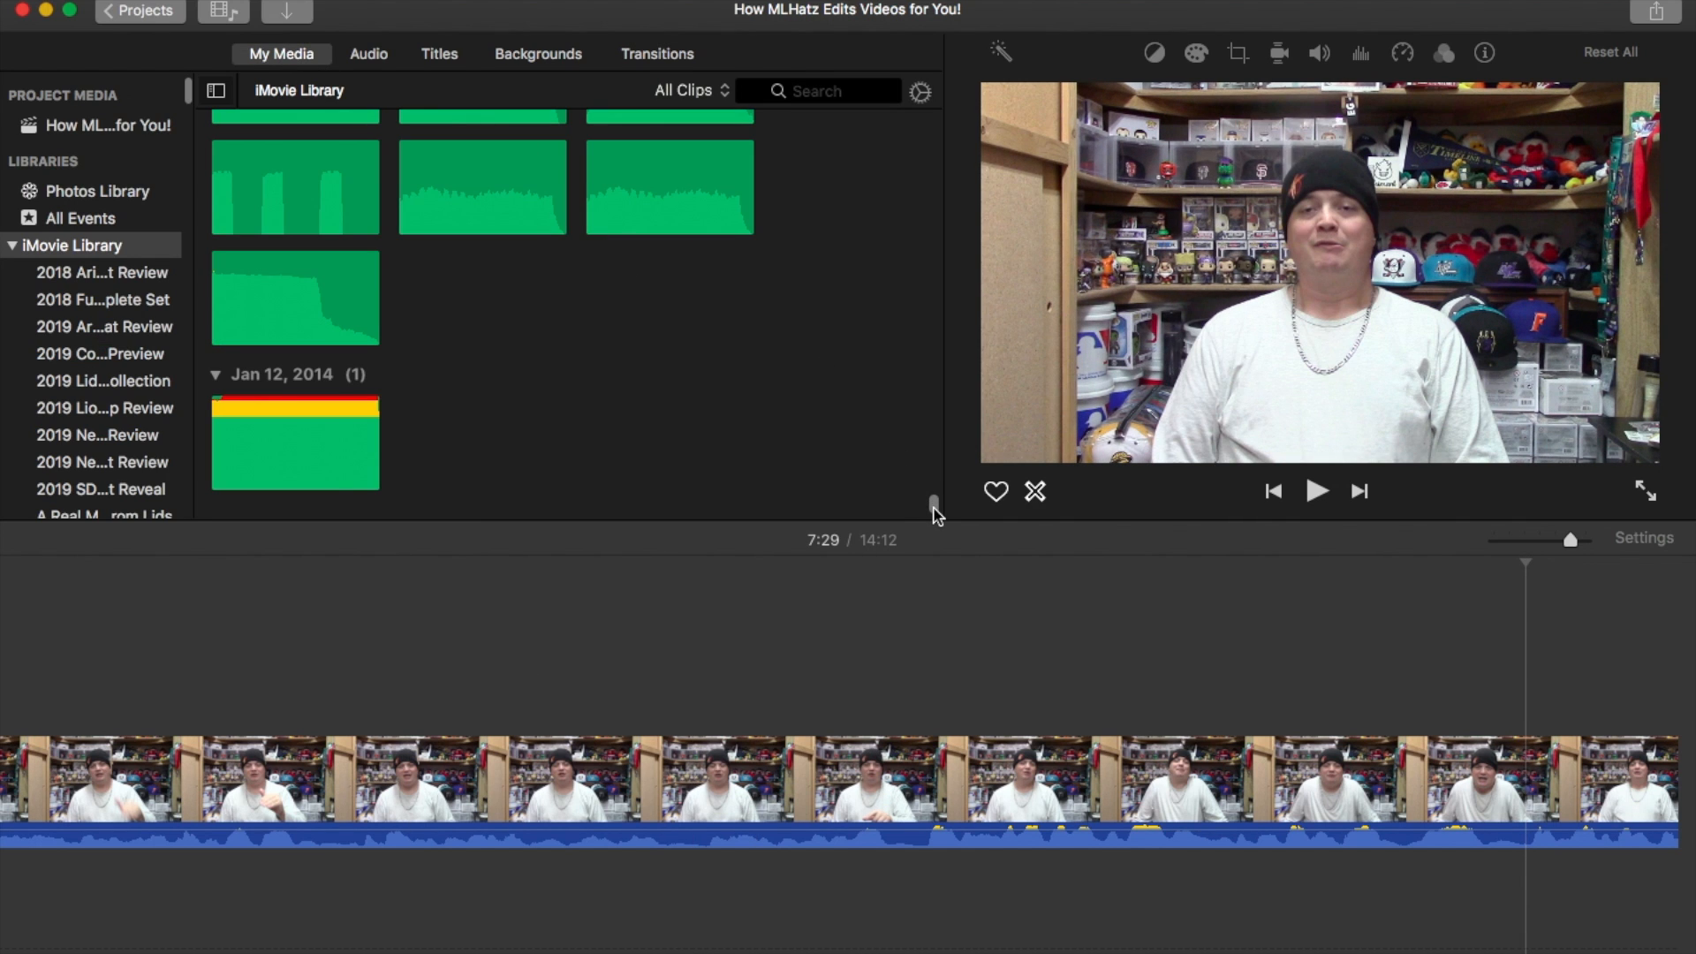
left_click_drag(936, 516, 917, 178)
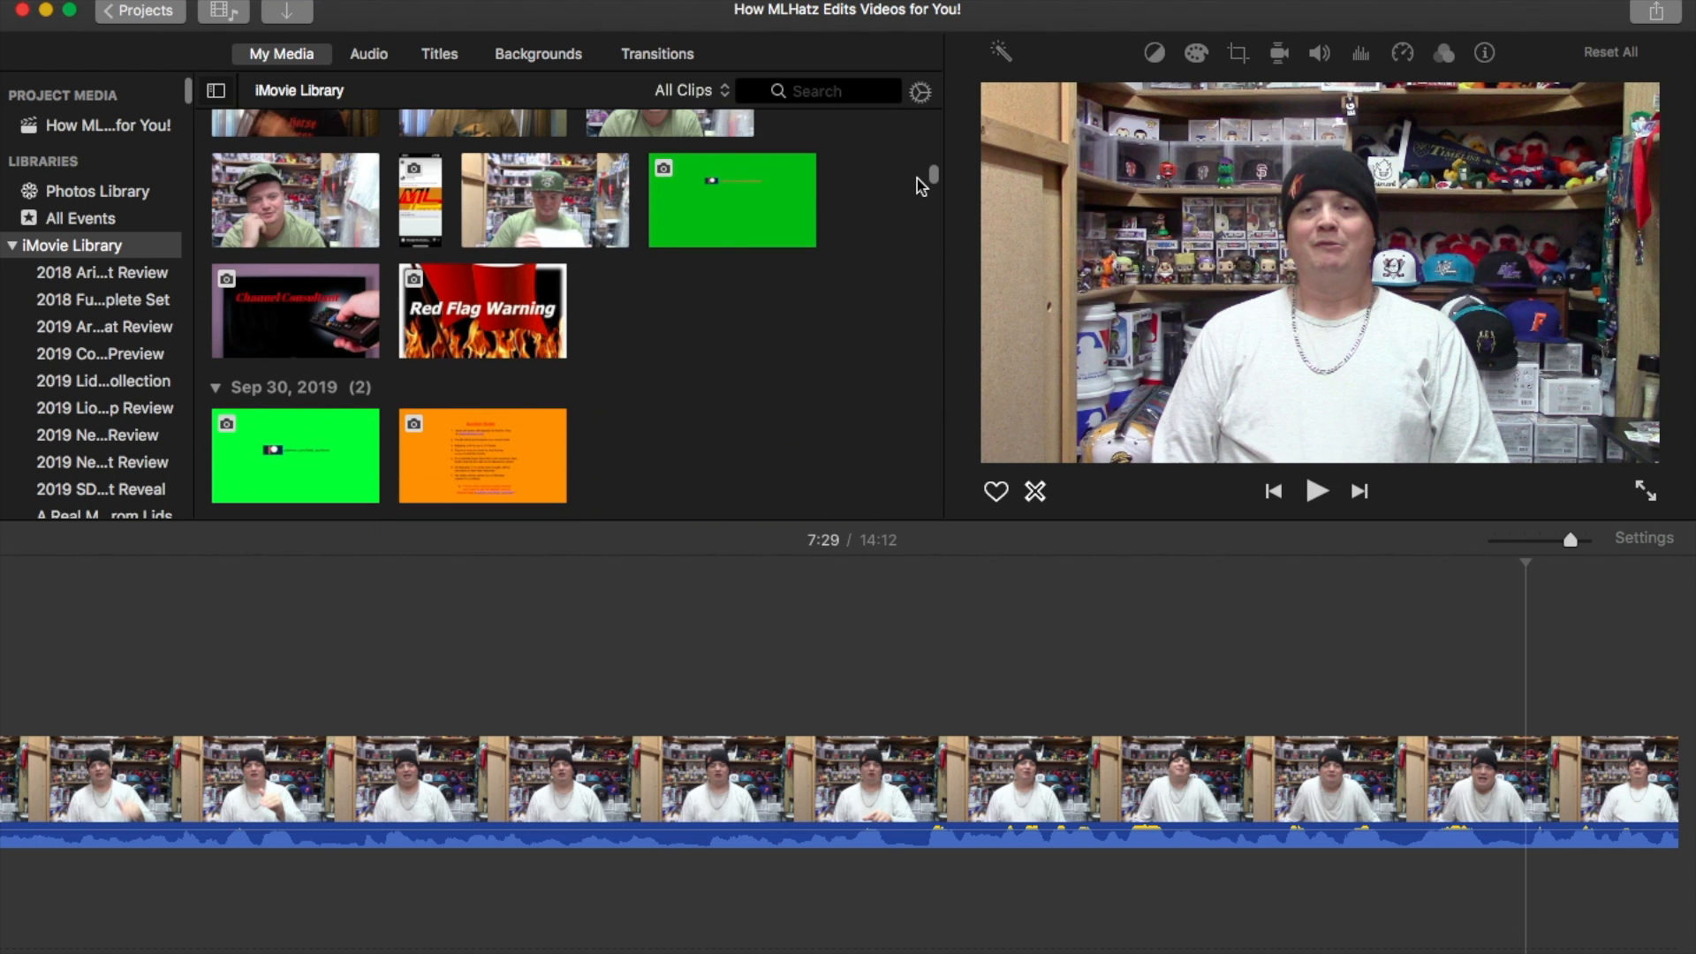
left_click_drag(719, 210, 182, 680)
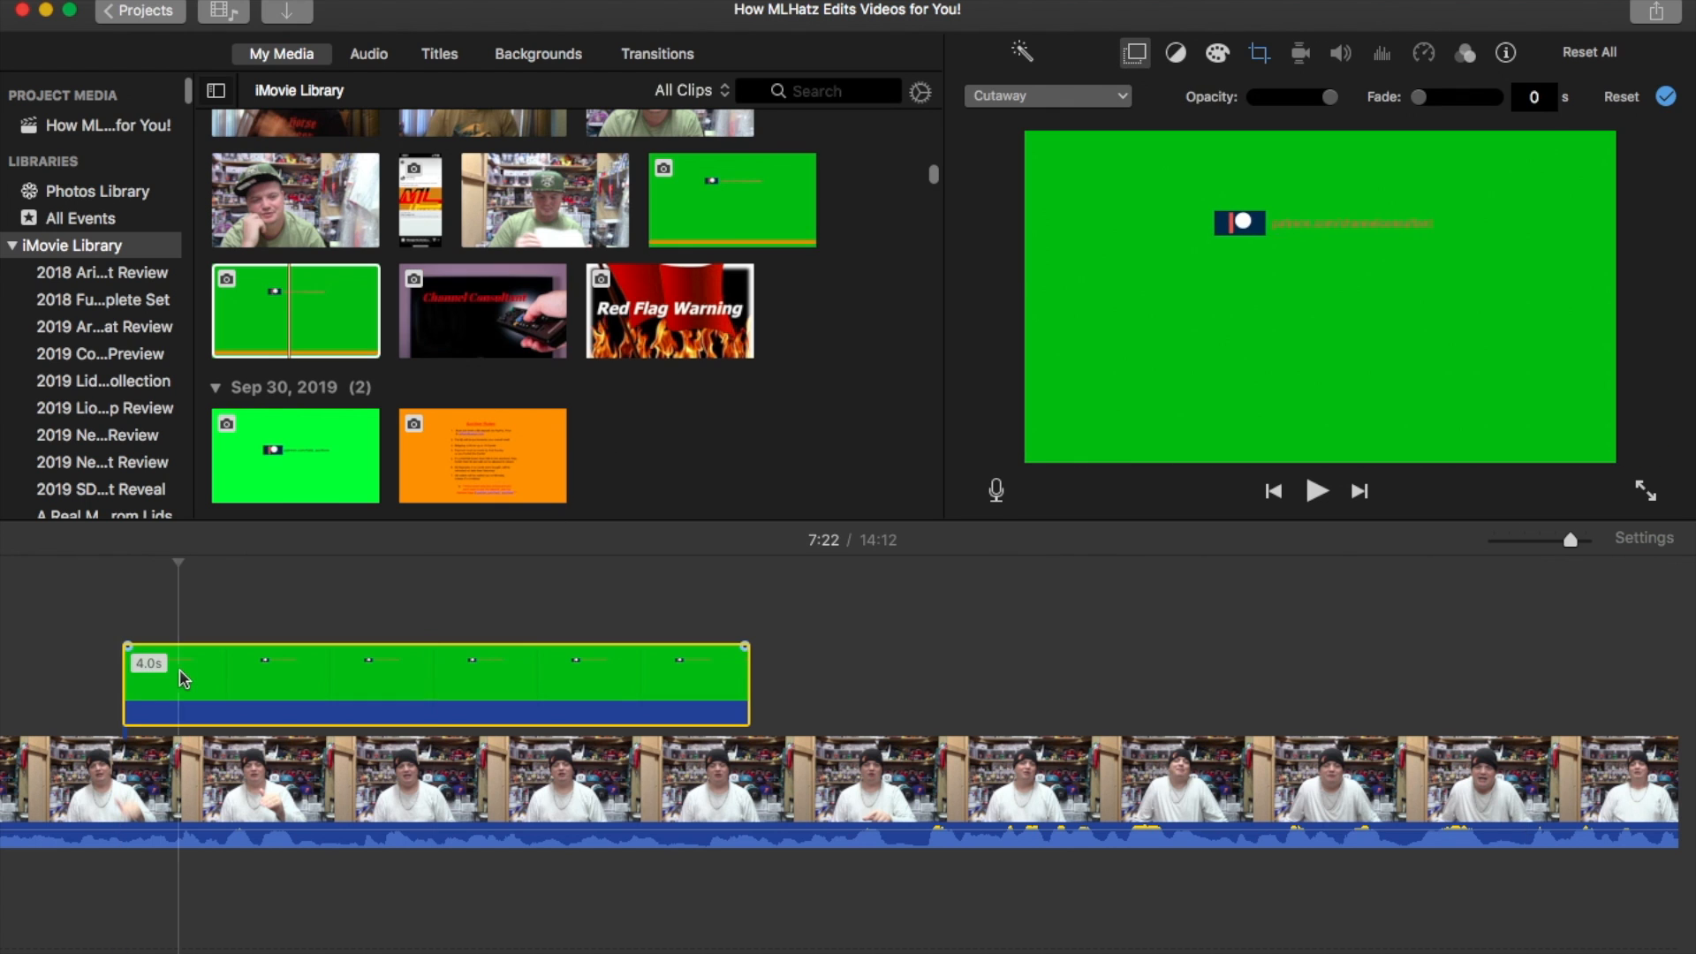
- Crop the Patreon overlay with Crop to Fill, framing the logo and web address low in the crop frame
left_click(1260, 55)
left_click(1093, 99)
left_click_drag(1026, 134, 1335, 362)
left_click_drag(1517, 391, 1399, 224)
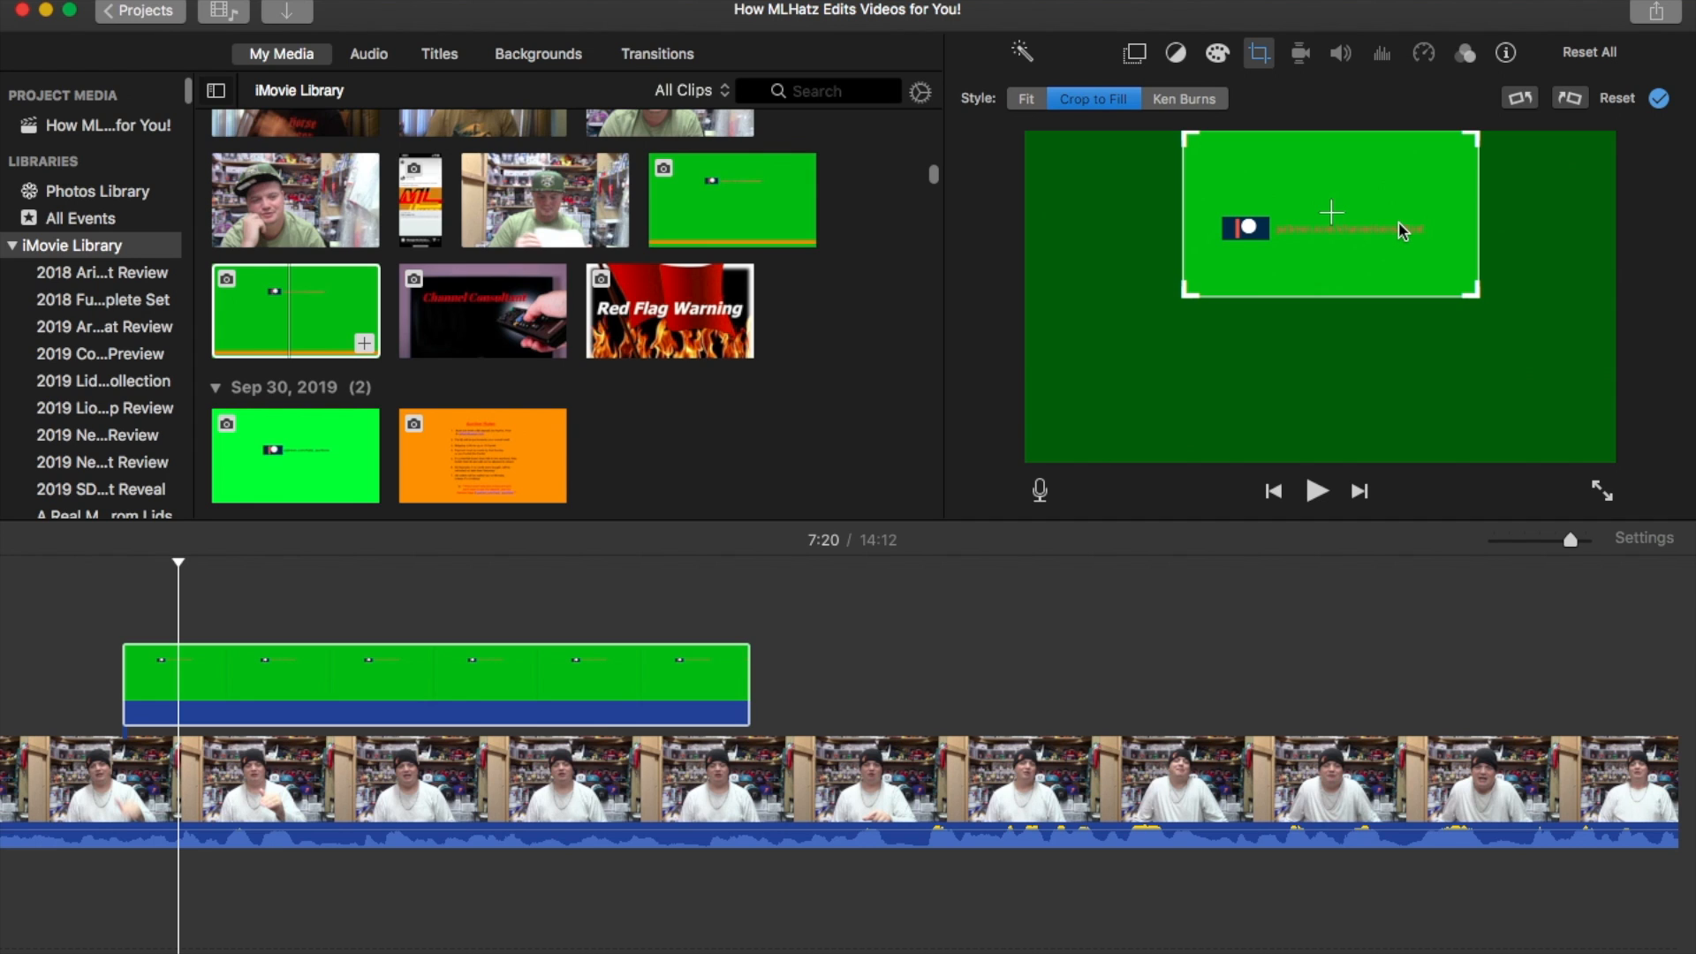
left_click_drag(1188, 139, 1217, 171)
left_click_drag(1307, 256, 1271, 232)
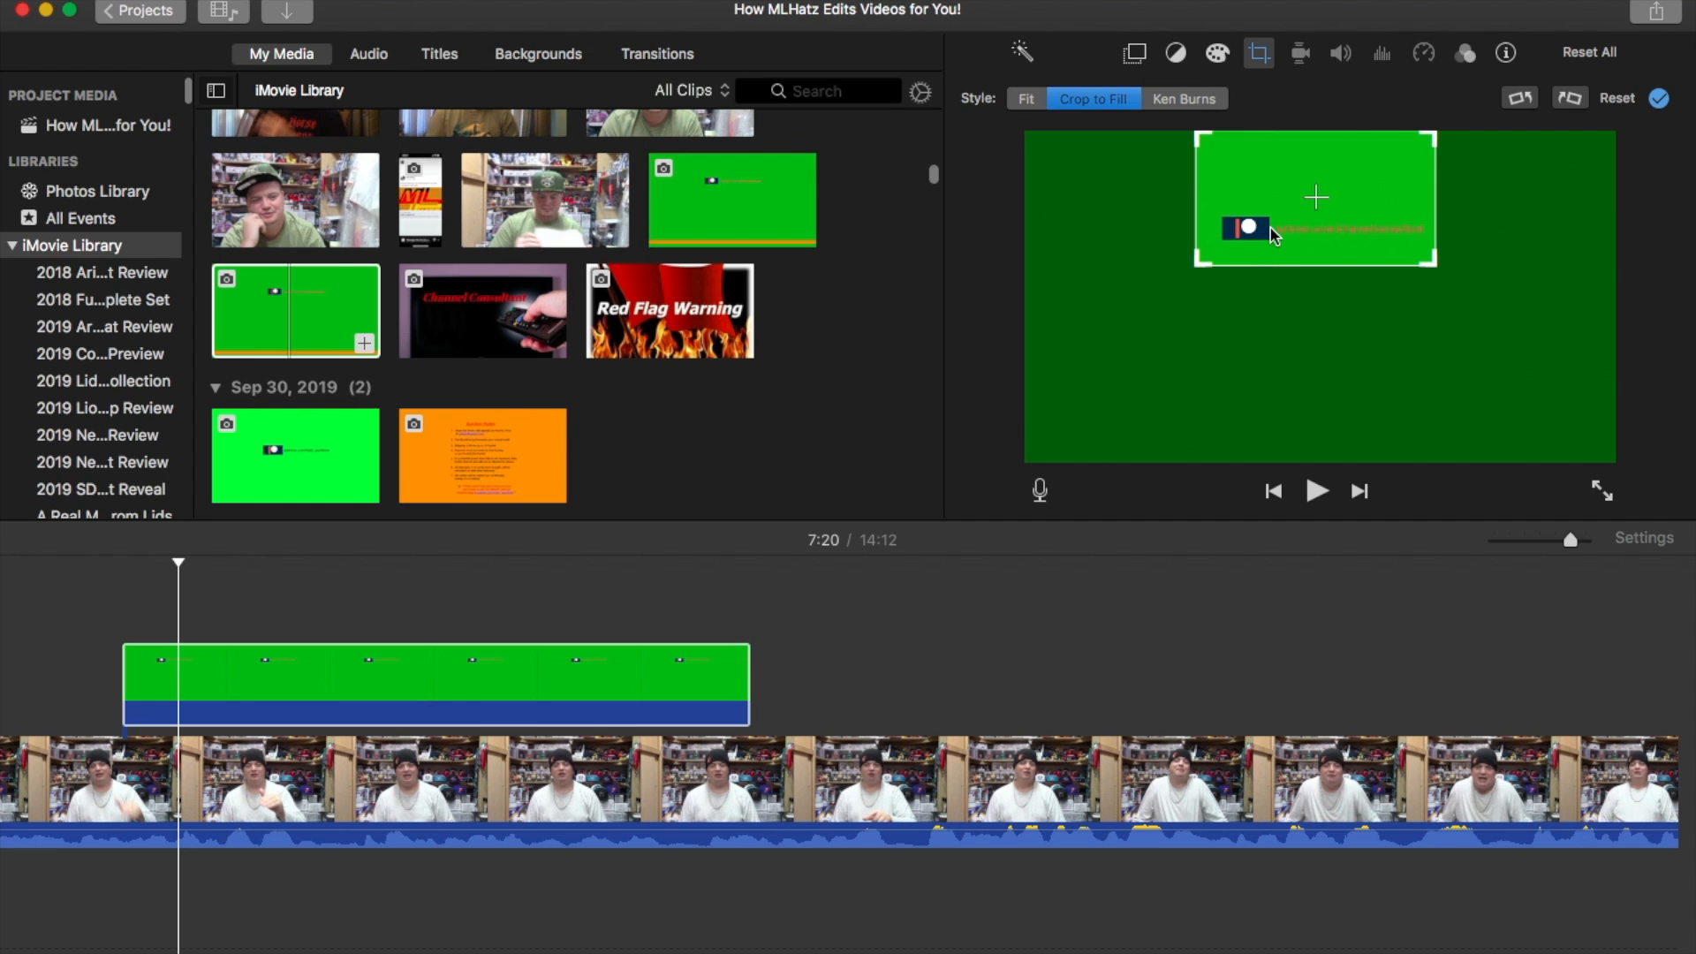
- Change the Patreon graphic's overlay mode from Cutaway to Green/Blue Screen
left_click(1133, 56)
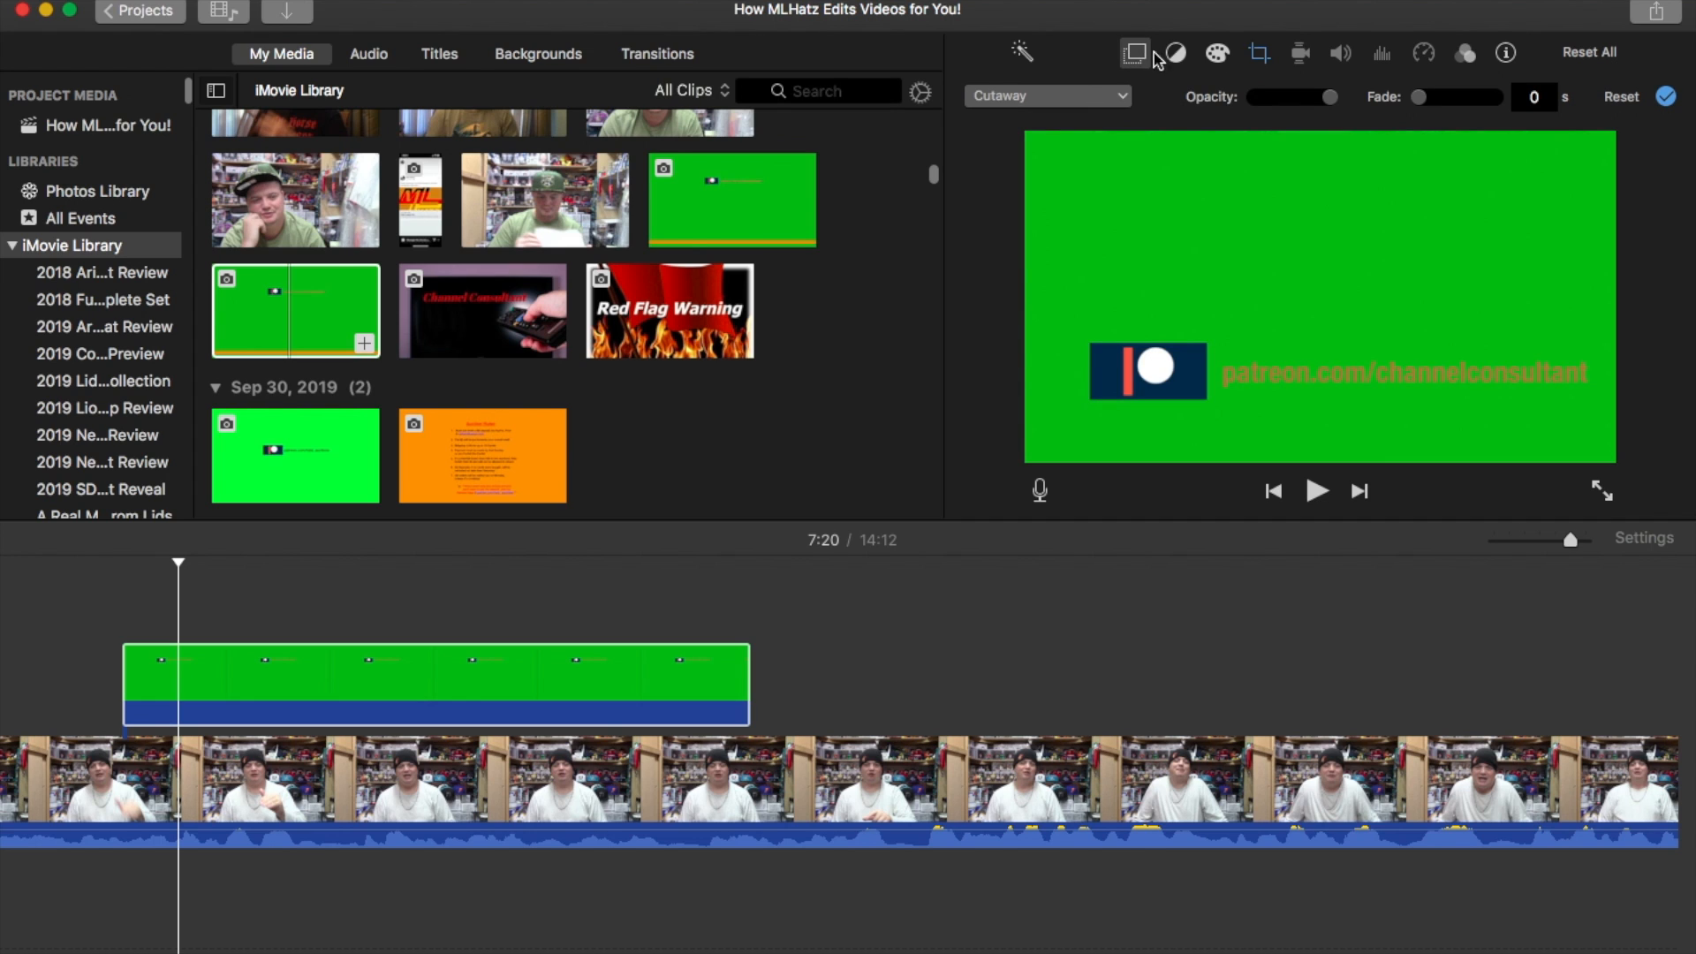
left_click(1123, 97)
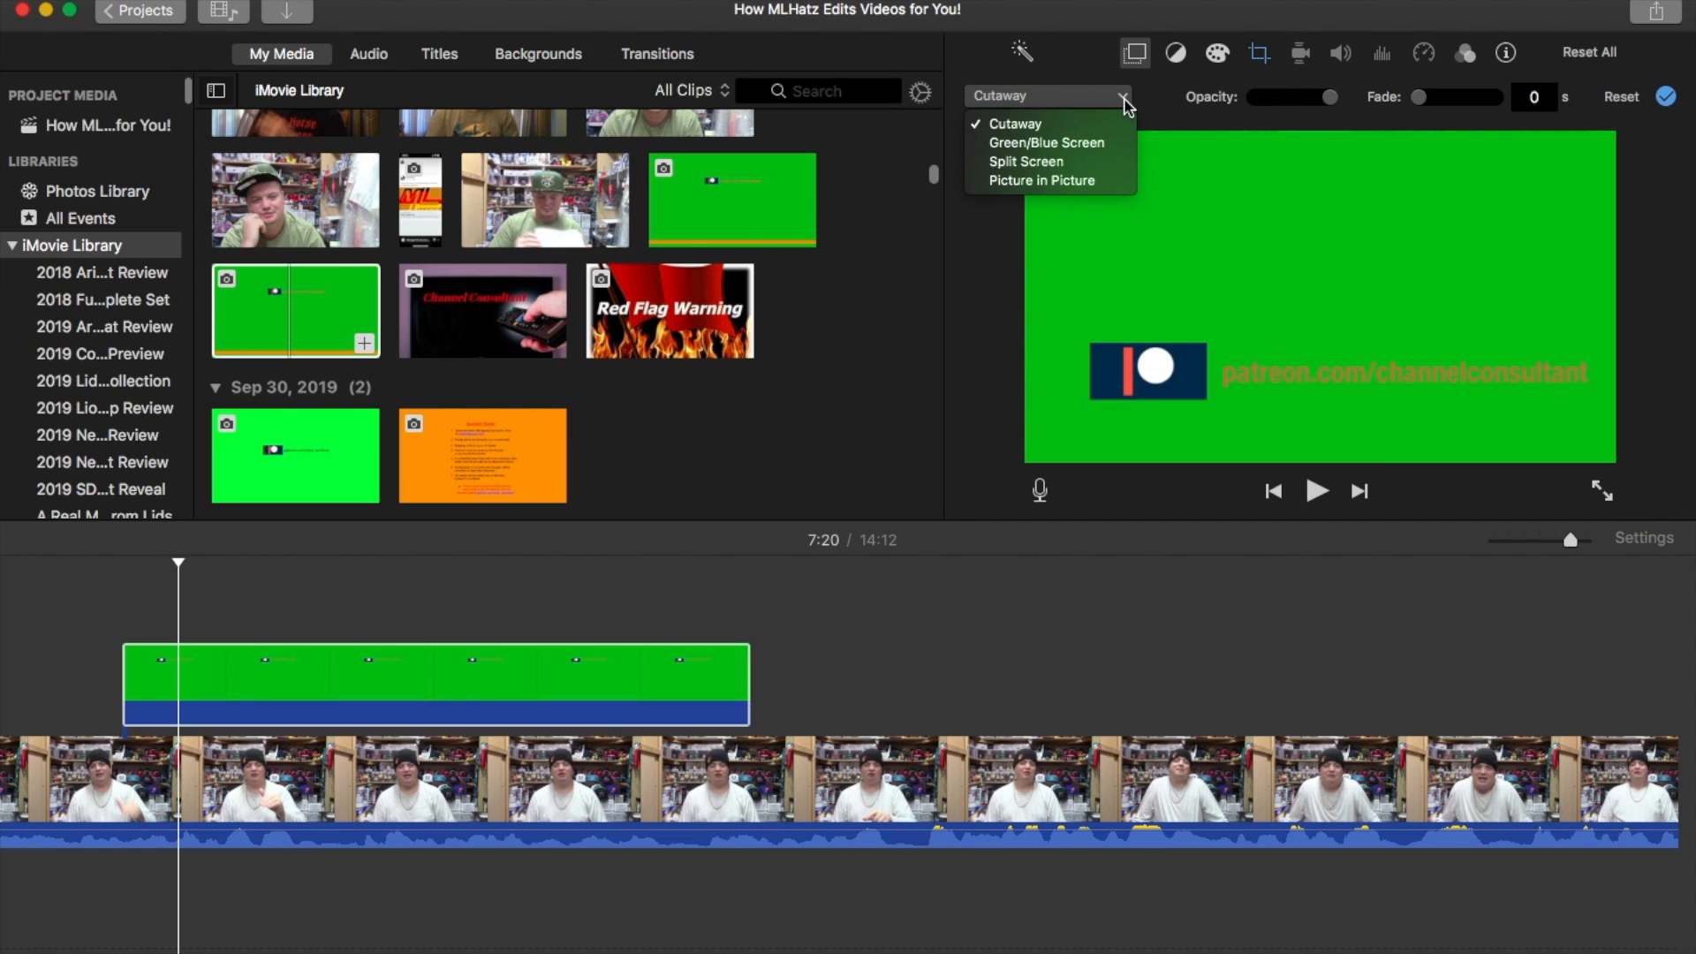
left_click(1104, 143)
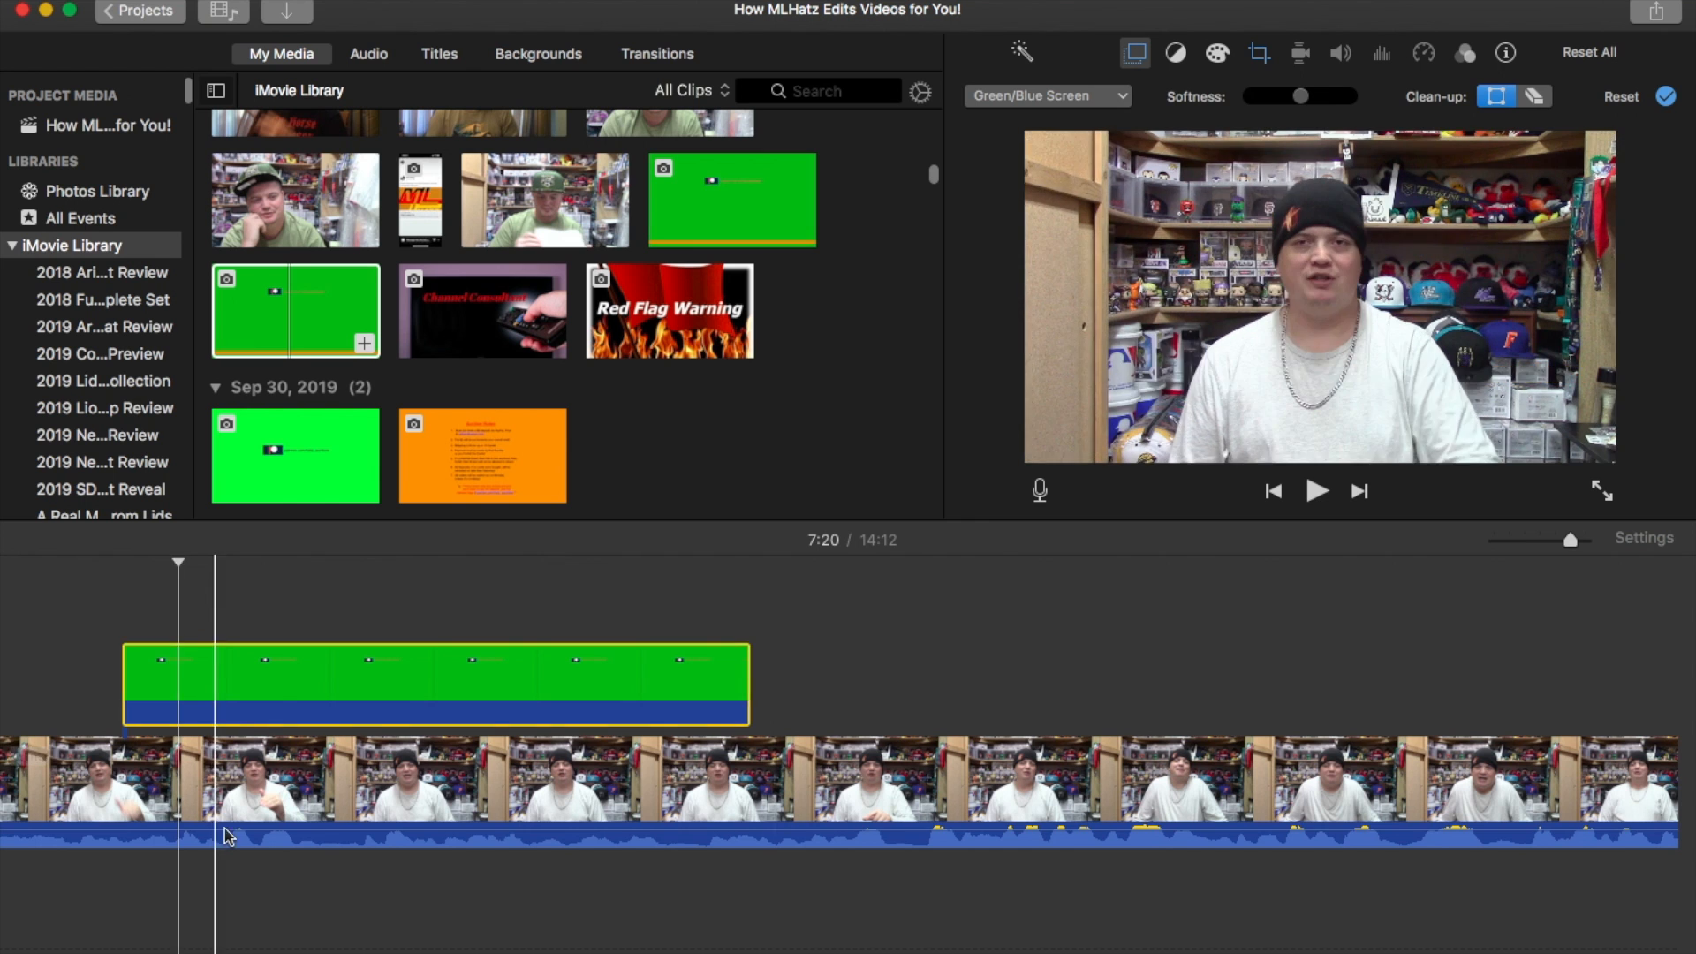
- Play the section with the Patreon overlay and split the main clip at 7:25
left_click(50, 784)
key("space")
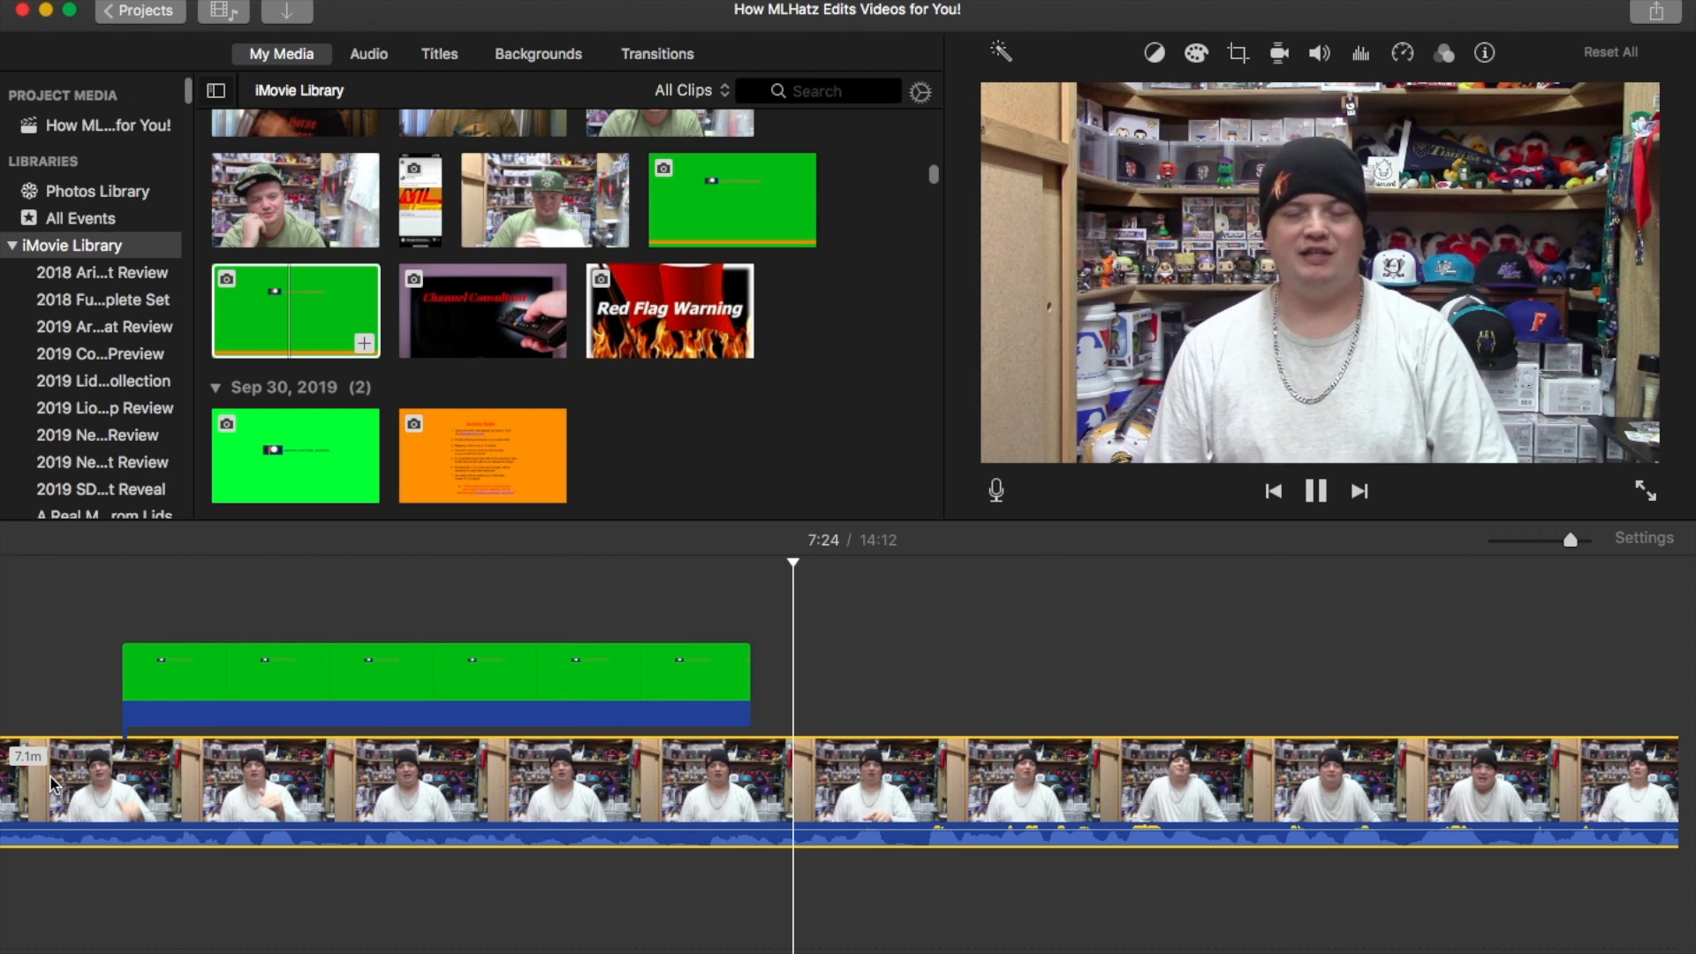
key("space")
left_click(899, 827)
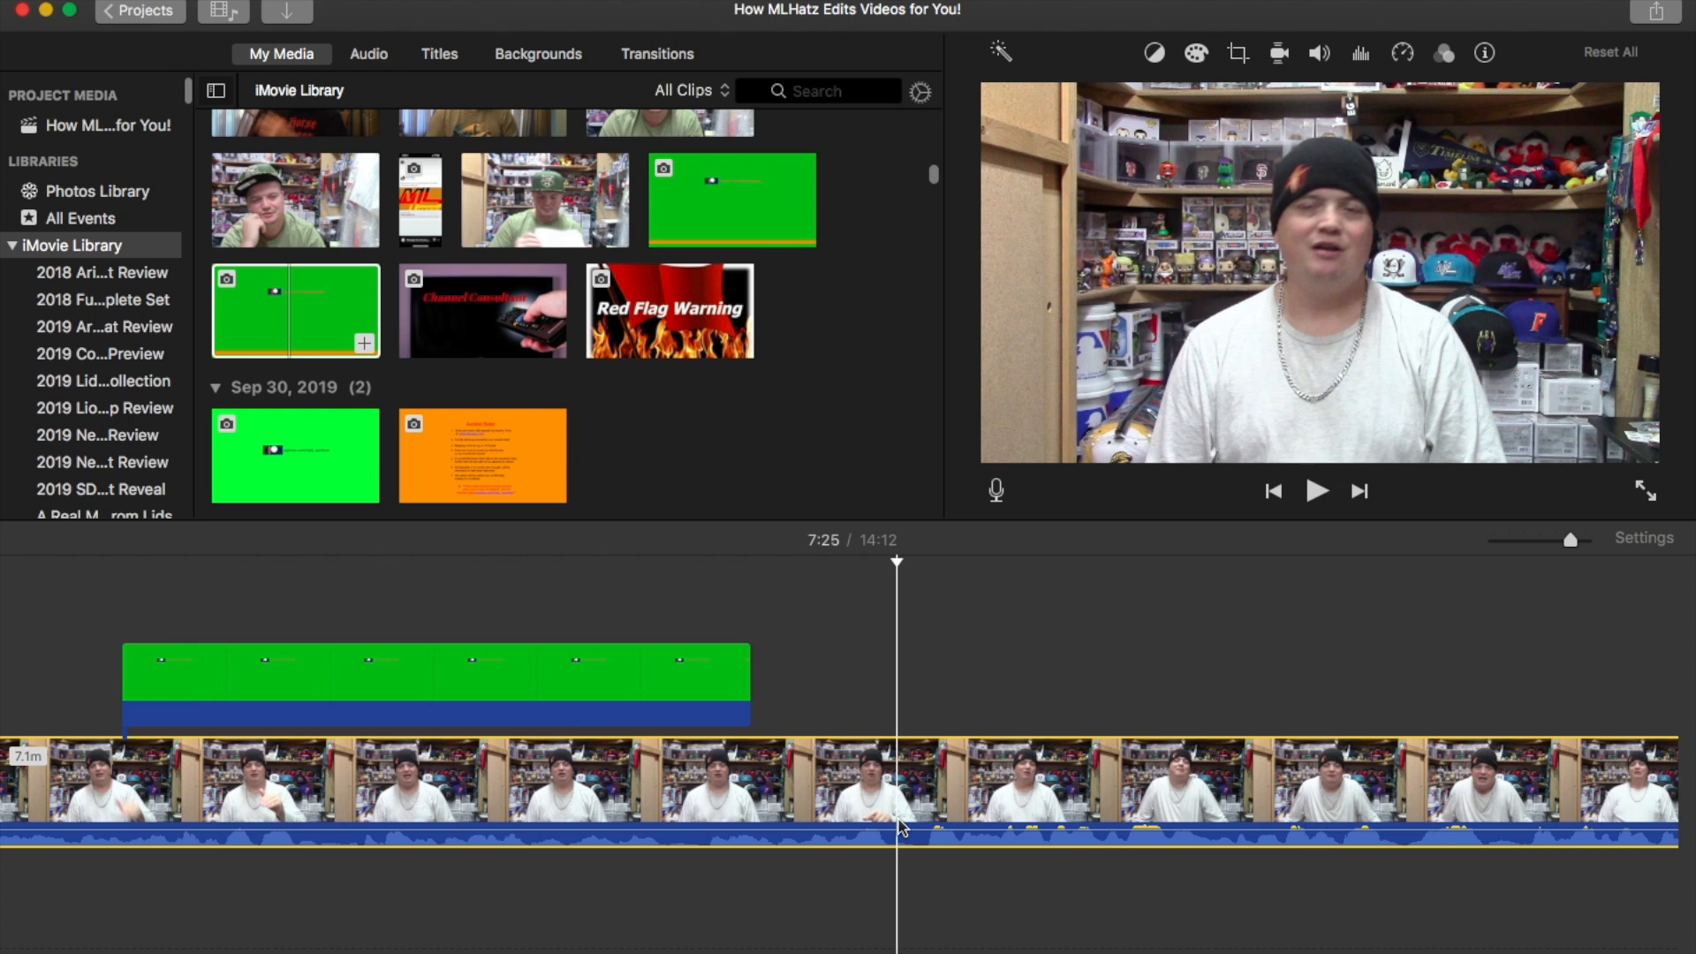
key("super+b")
- Lengthen the Patreon overlay to 4.9 seconds so it ends at the split in the main clip
left_click(681, 689)
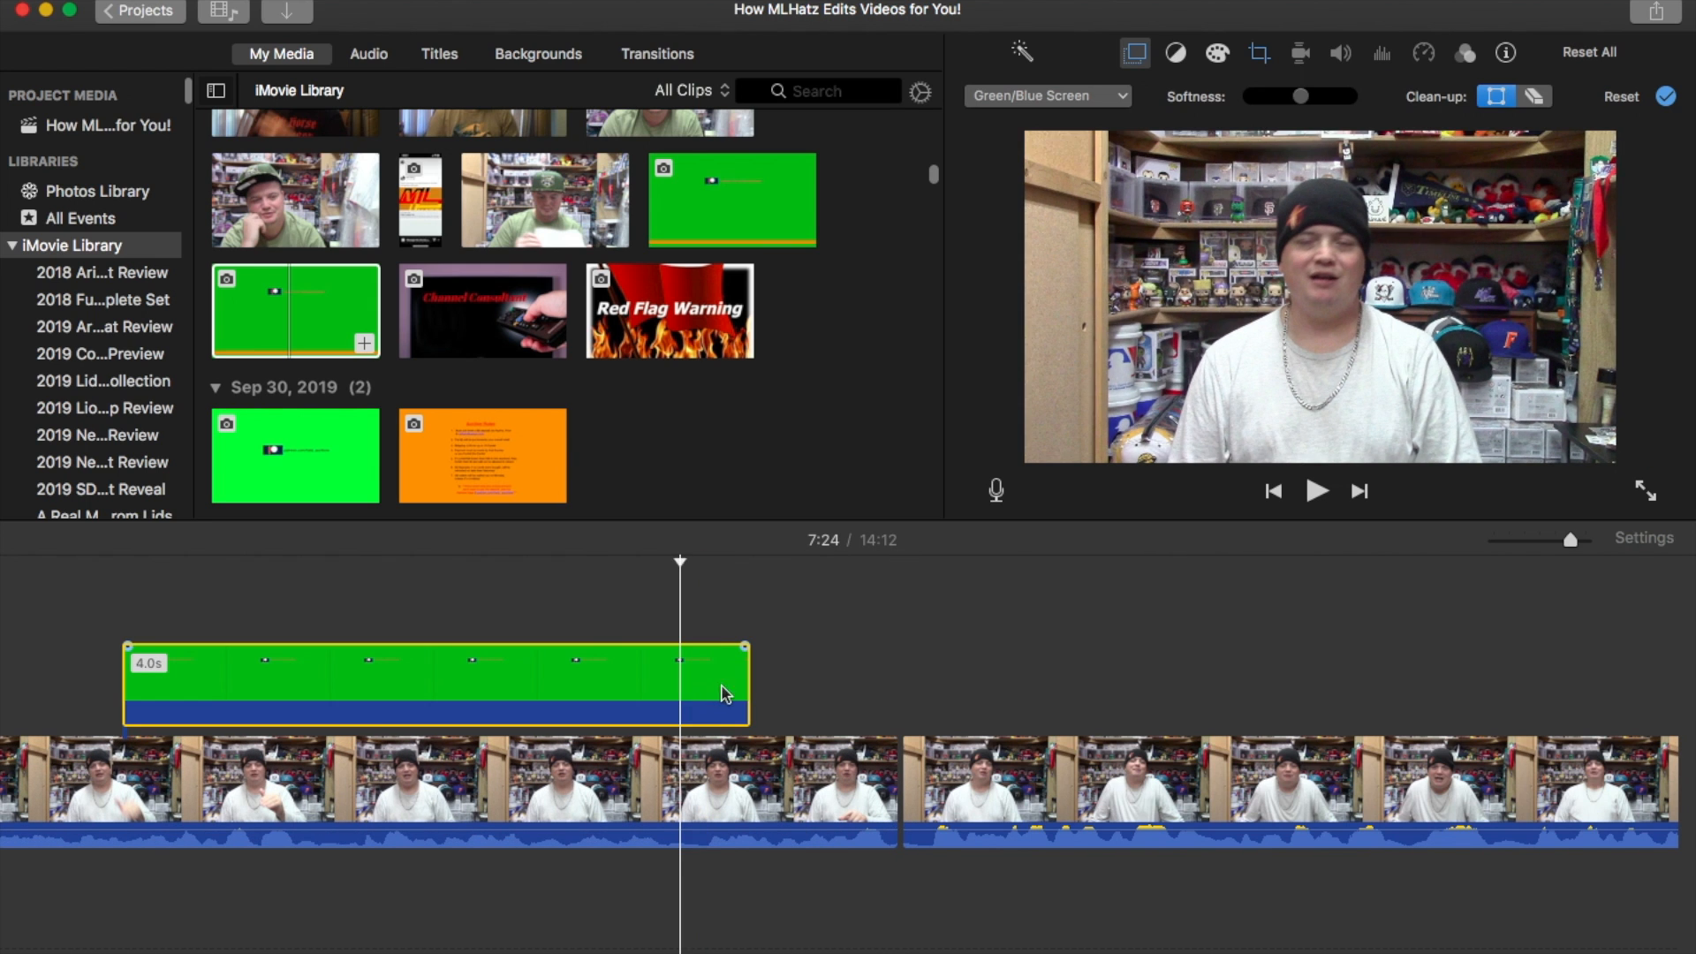
left_click_drag(749, 686, 893, 708)
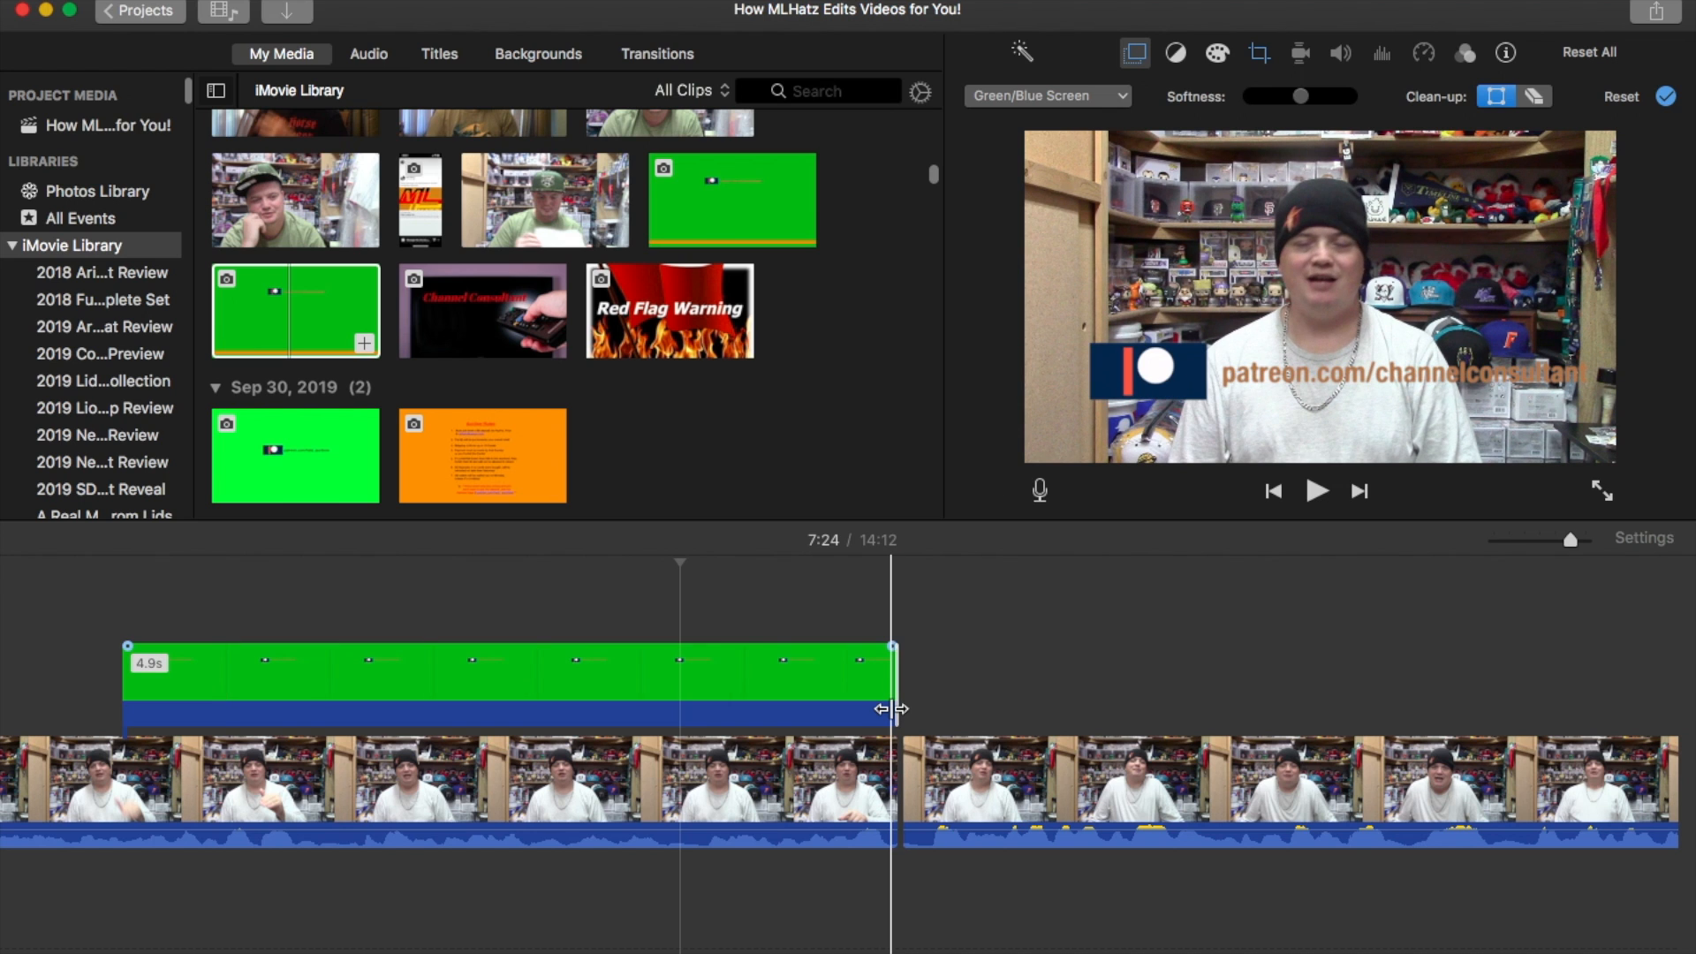
left_click(773, 689)
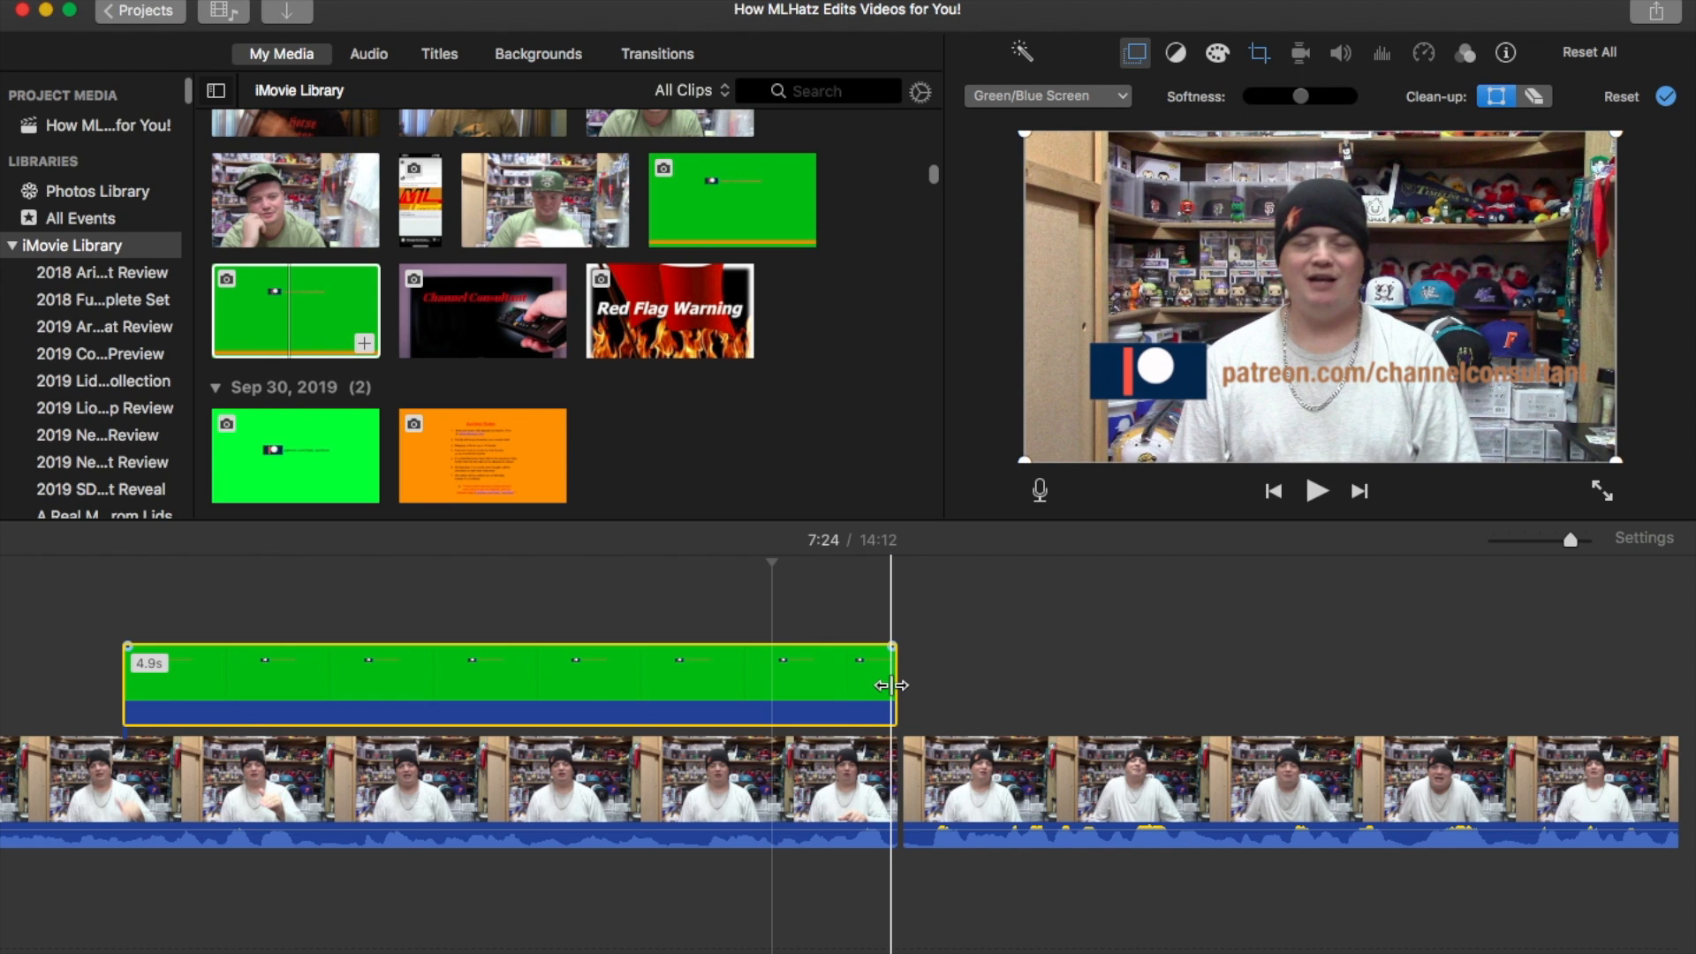
- Find the green social media graphic in the Mar 18, 2019 media and place it right after the Patreon overlay
scroll(902, 423, "down", 1)
scroll(828, 326, "up", 5)
left_click_drag(937, 146, 976, 335)
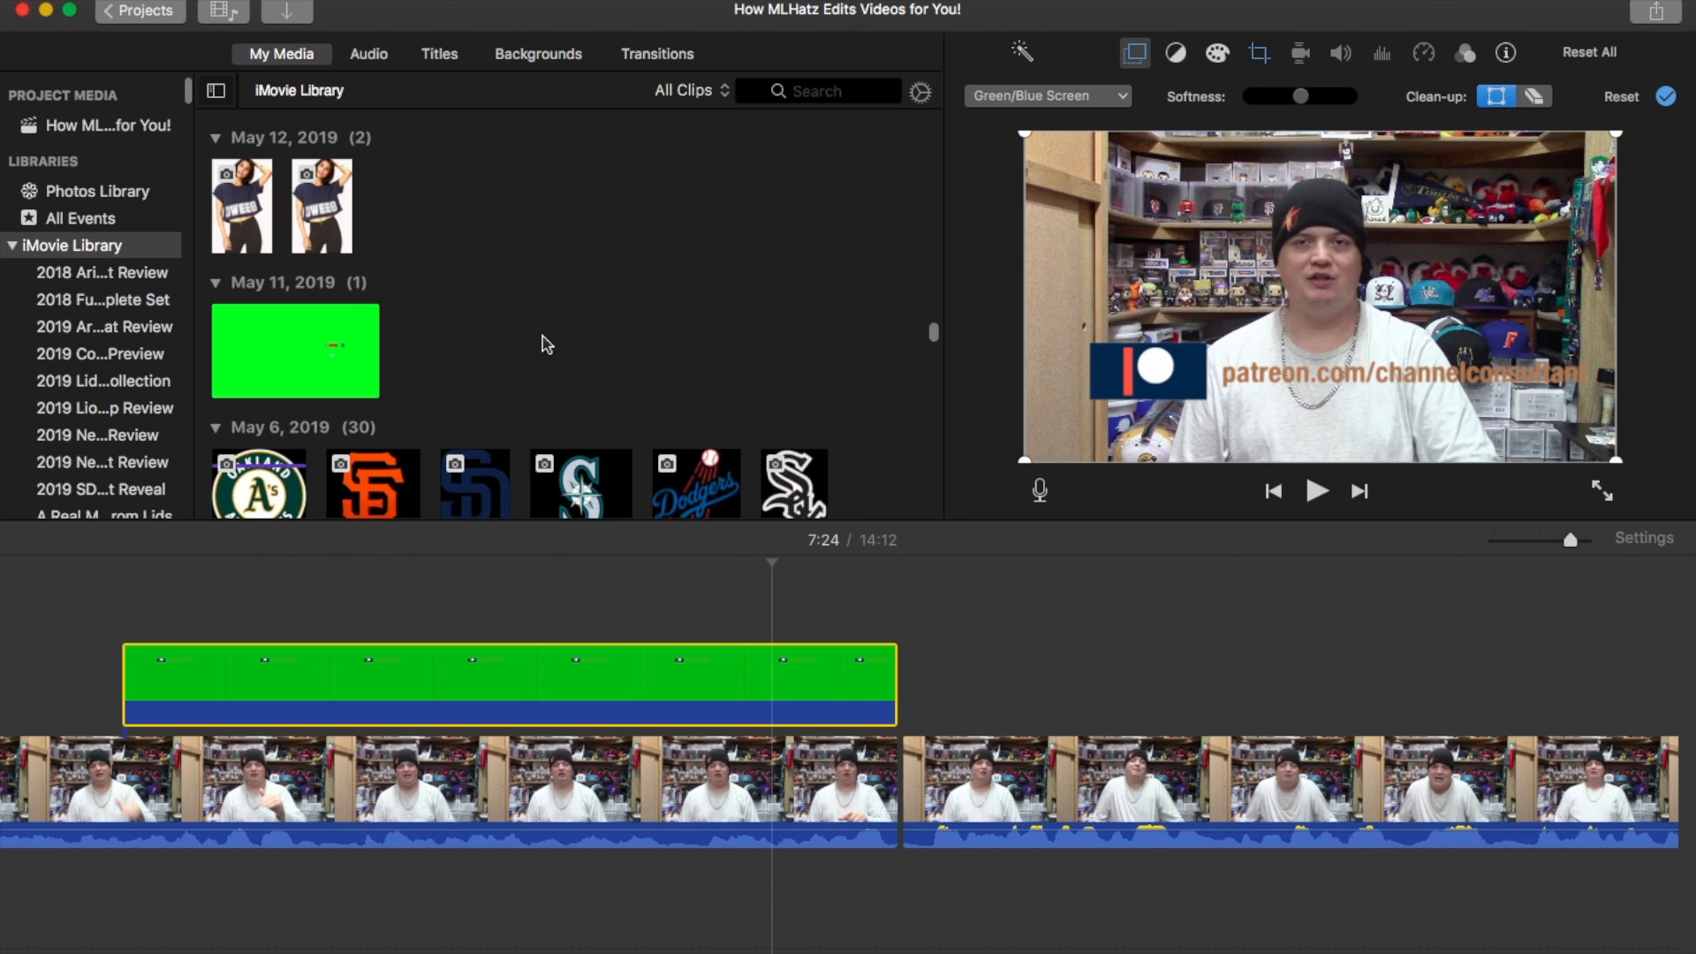
left_click_drag(934, 340, 937, 395)
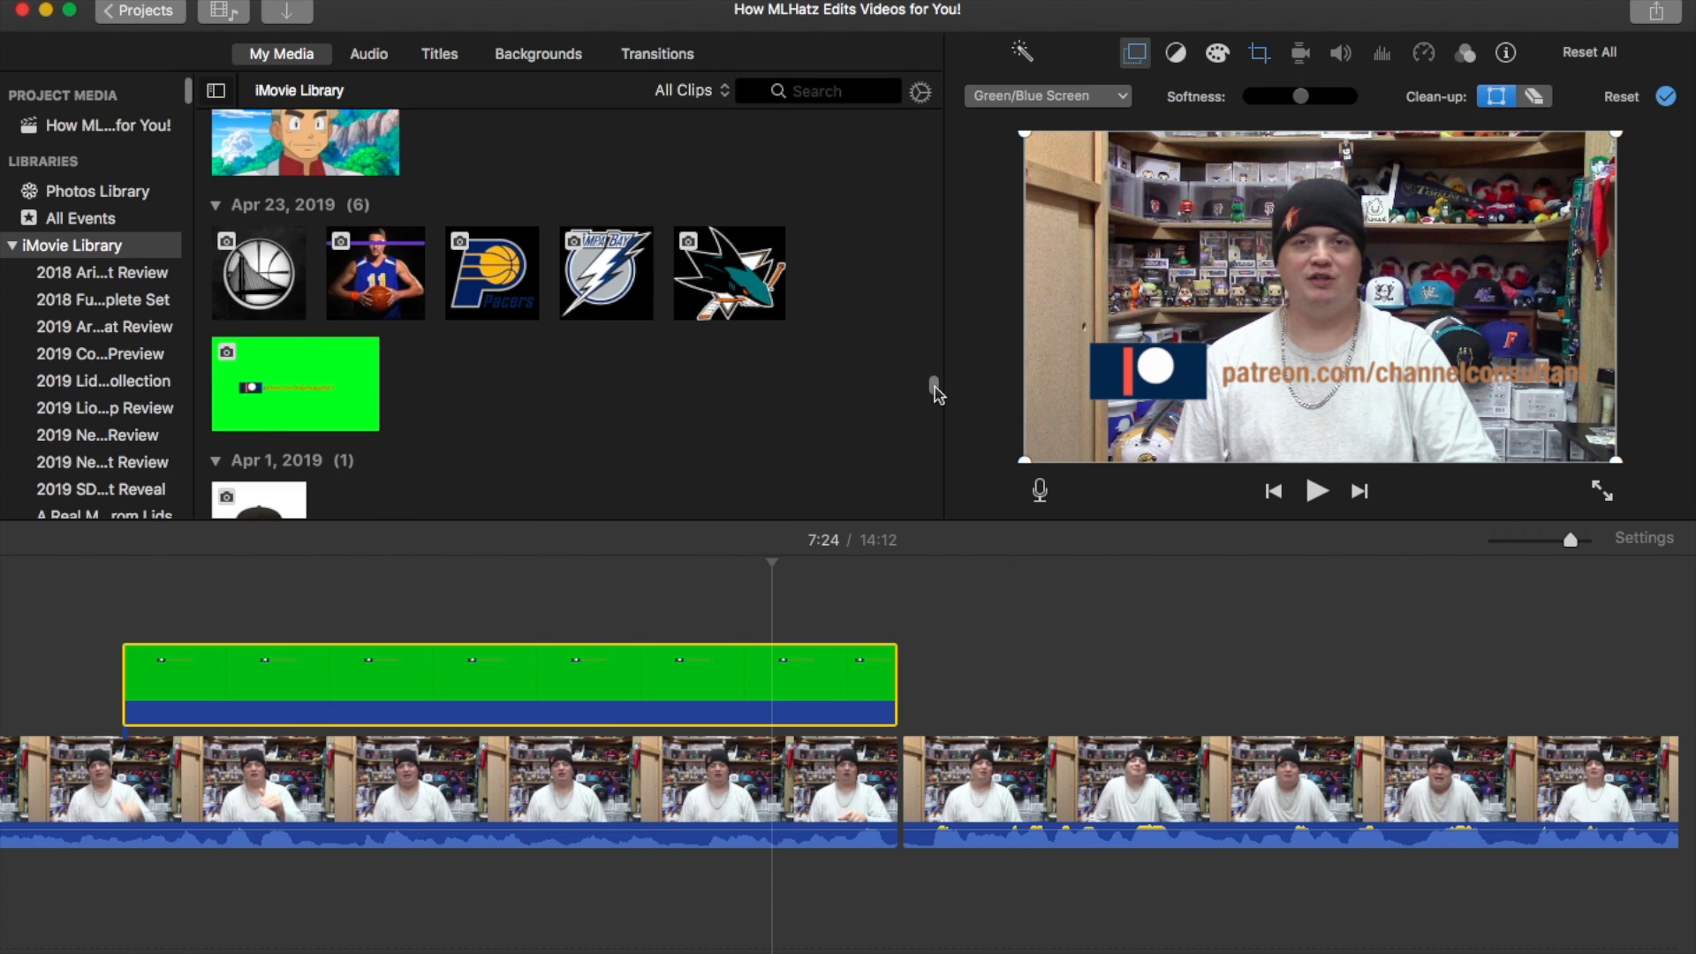
left_click_drag(931, 392, 932, 408)
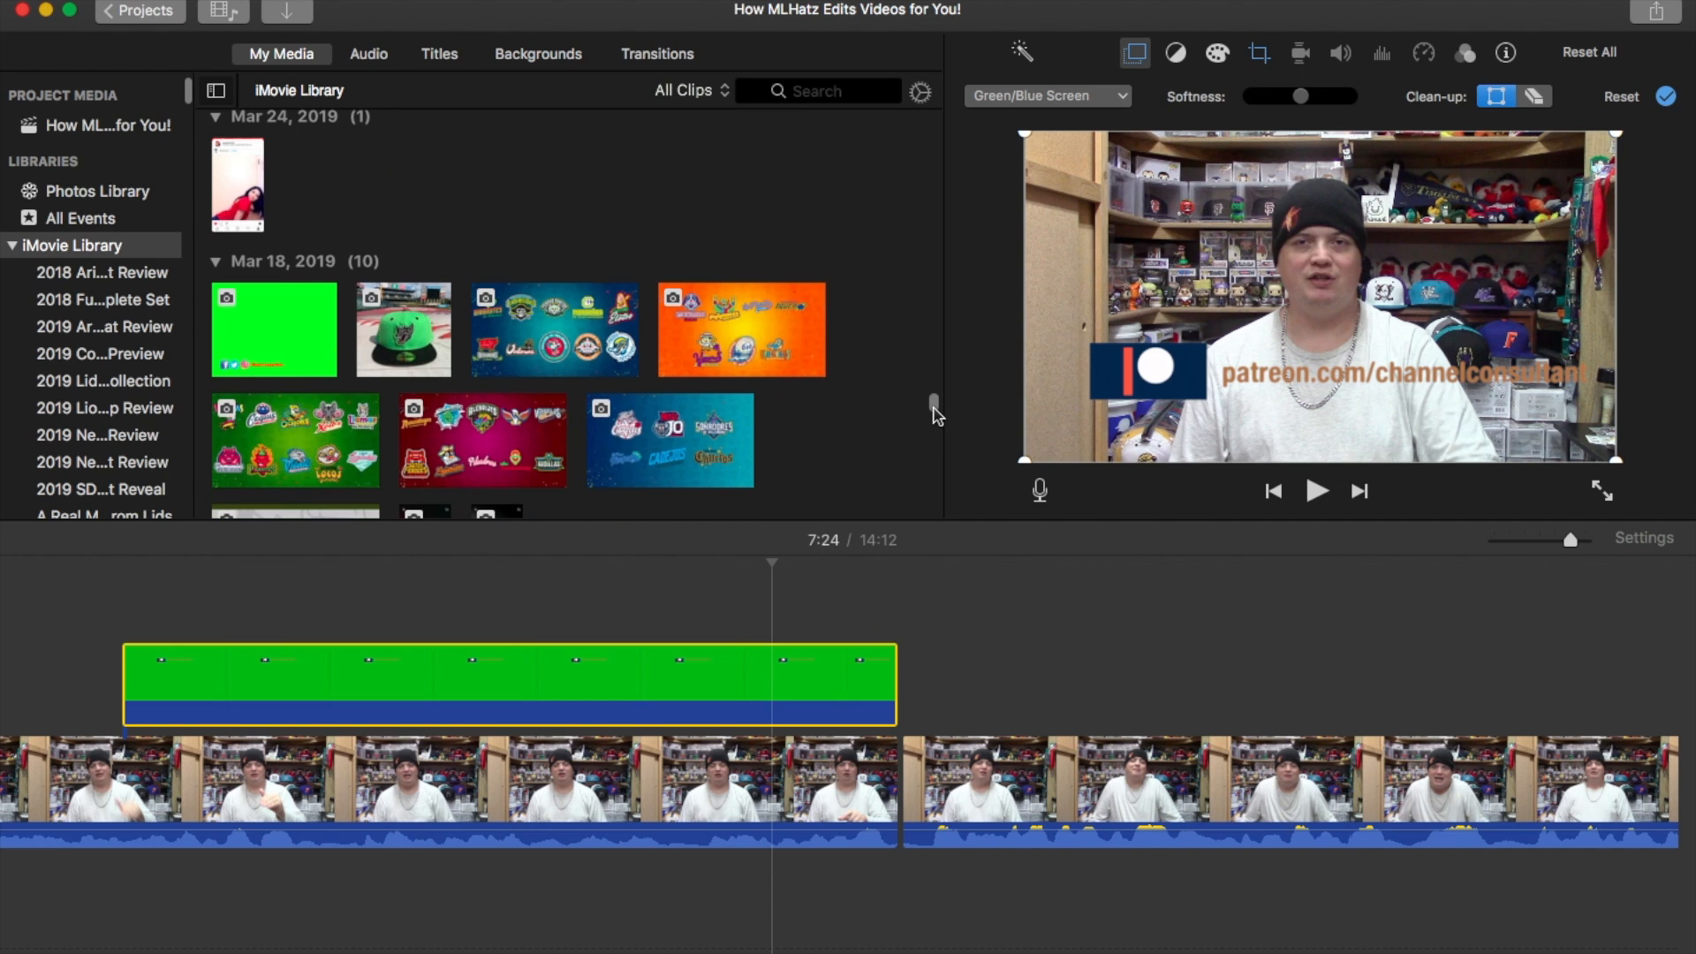
left_click(263, 349)
left_click_drag(262, 347, 915, 682)
left_click(994, 673)
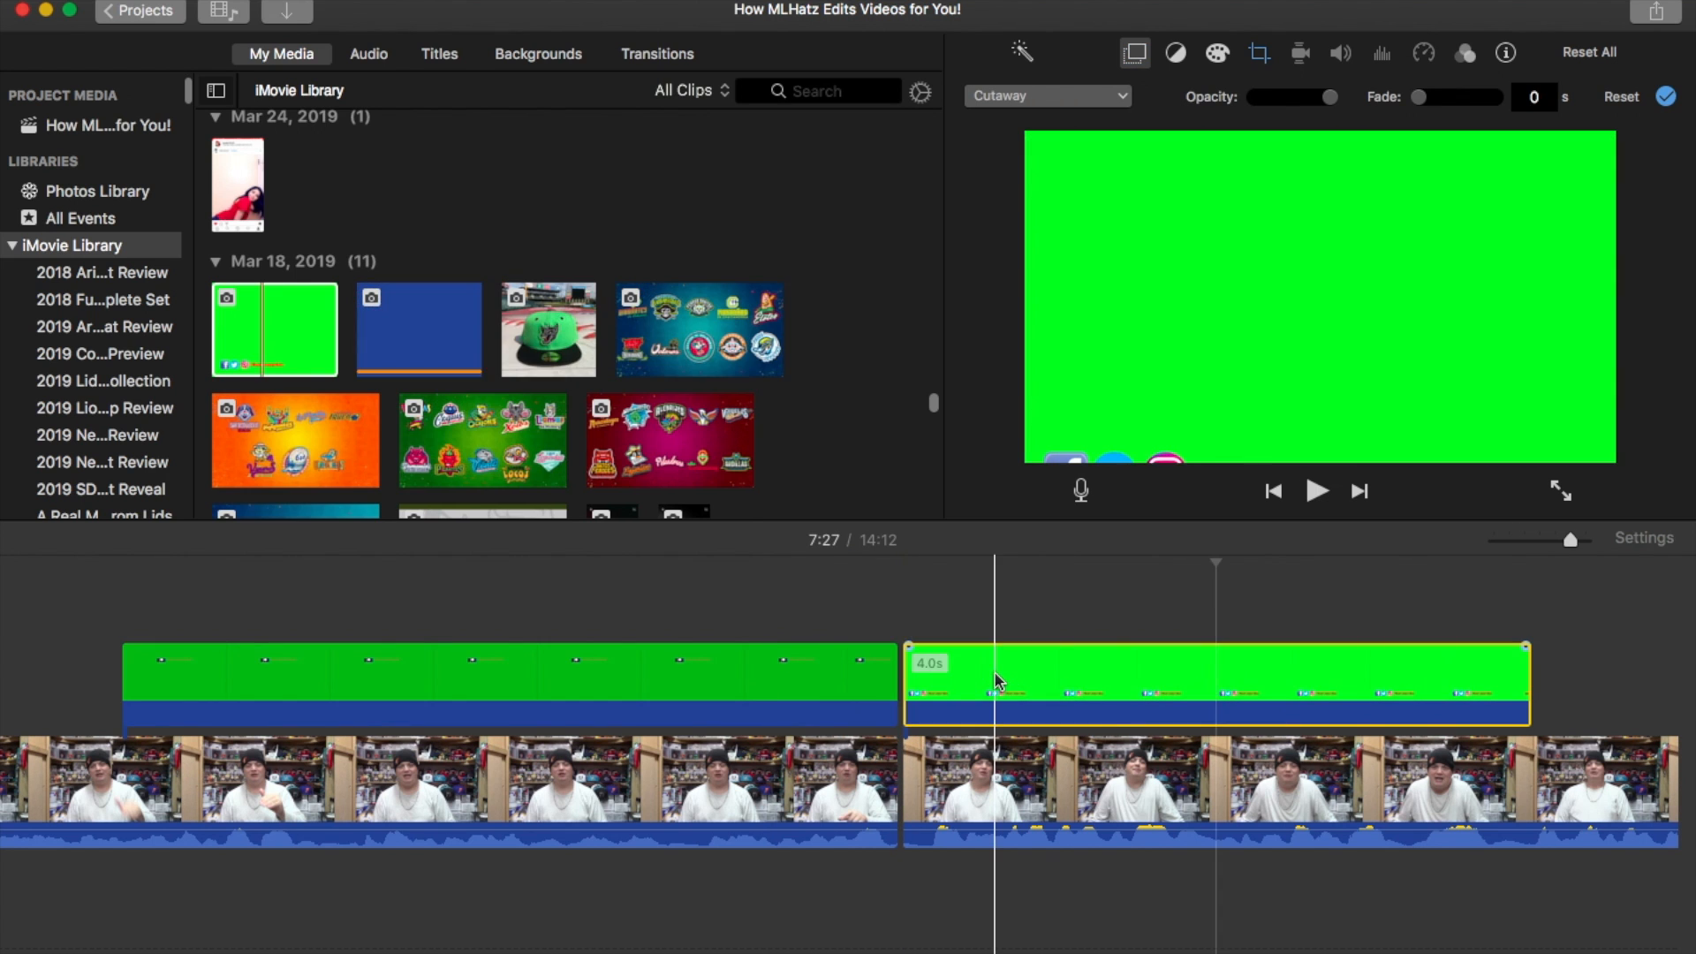
- Crop the social media overlay with Crop to Fill, framing the lower part with the three icons and handle
left_click(1263, 55)
left_click(1076, 103)
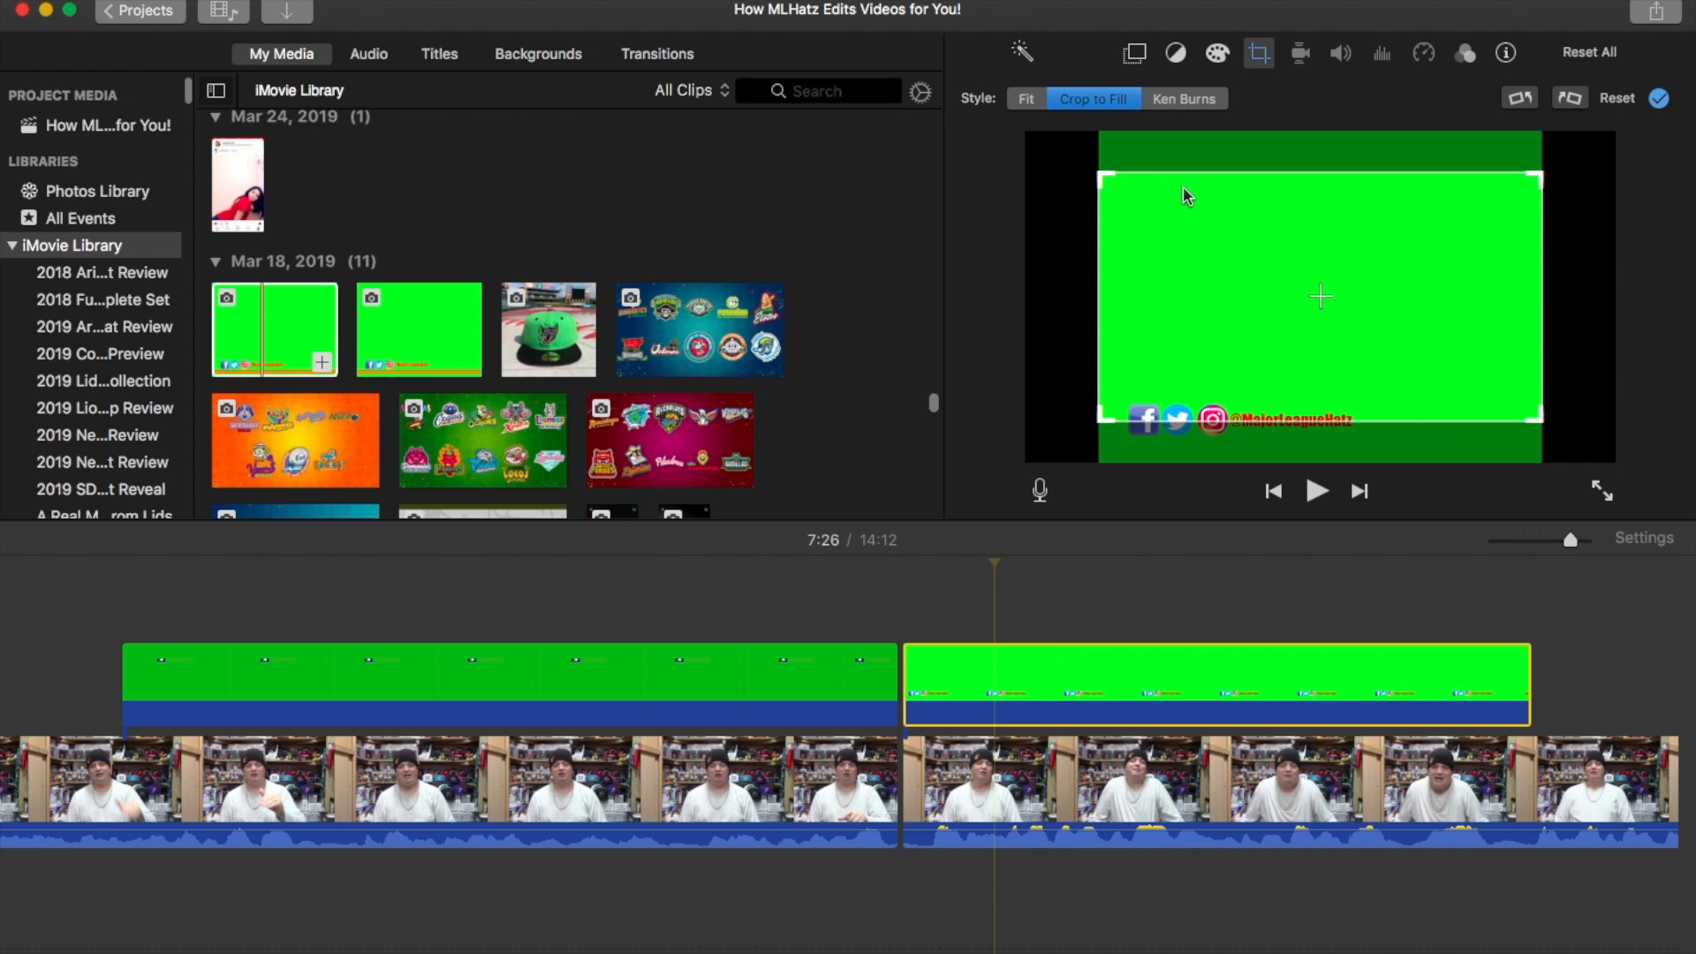
left_click_drag(1184, 195, 1234, 268)
left_click_drag(1396, 341, 1249, 334)
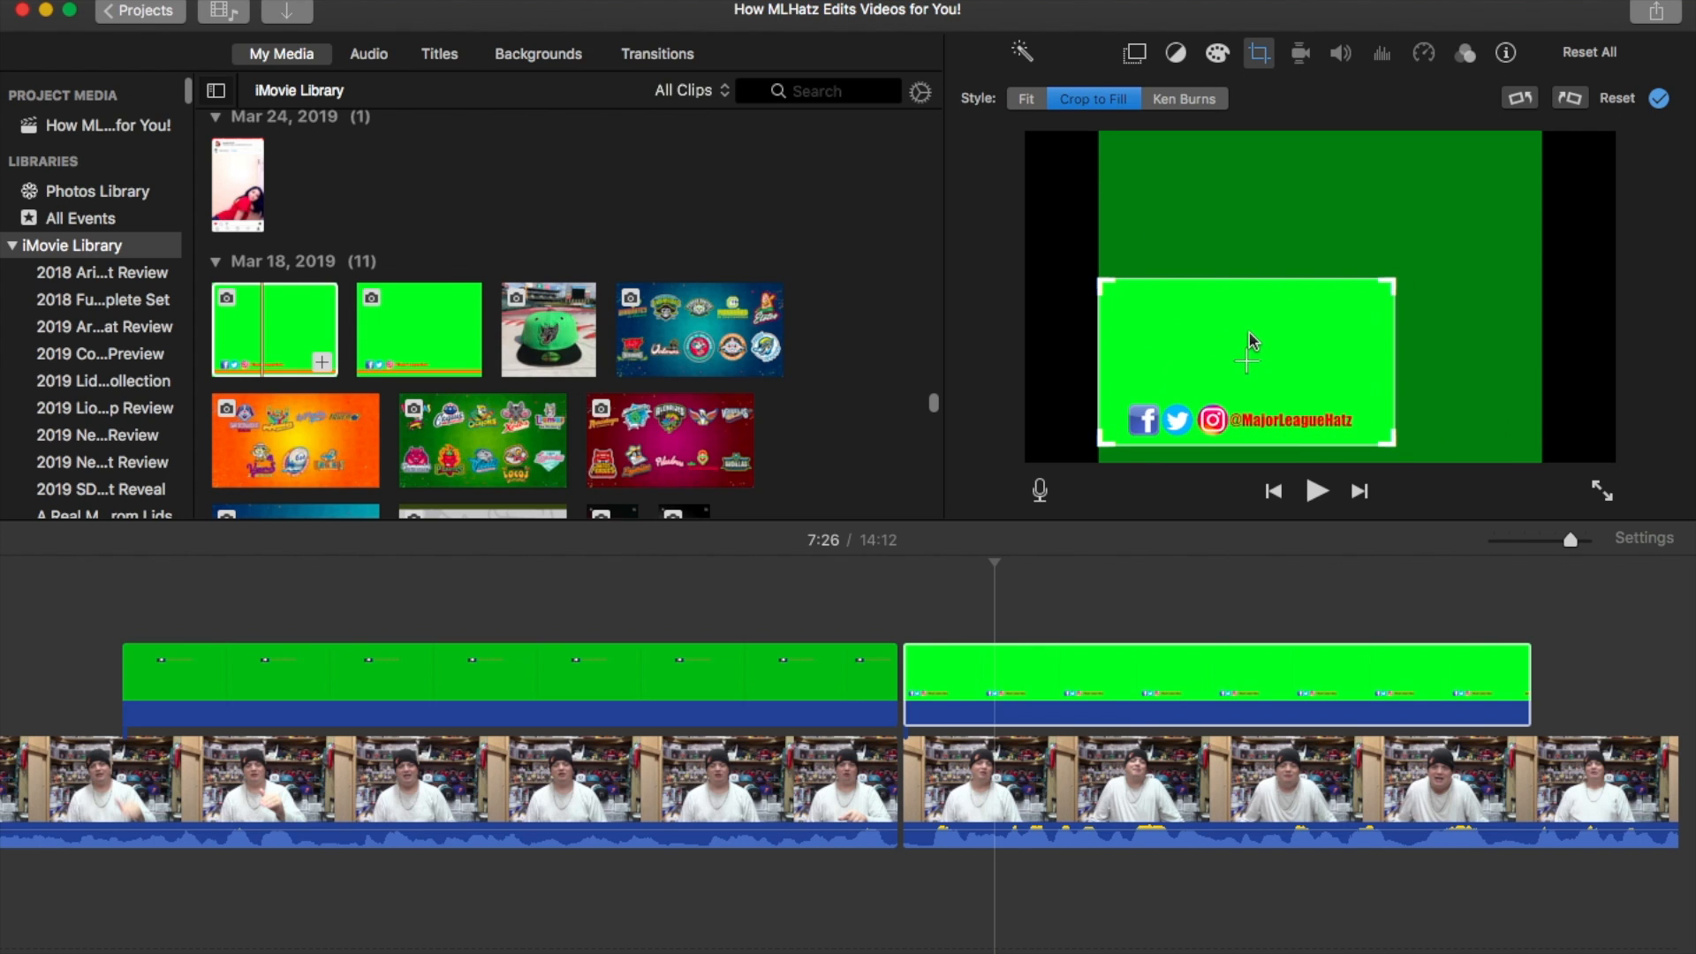
- Set the social media graphic's overlay mode to Green/Blue Screen
left_click(1135, 53)
left_click(1115, 96)
left_click(1104, 145)
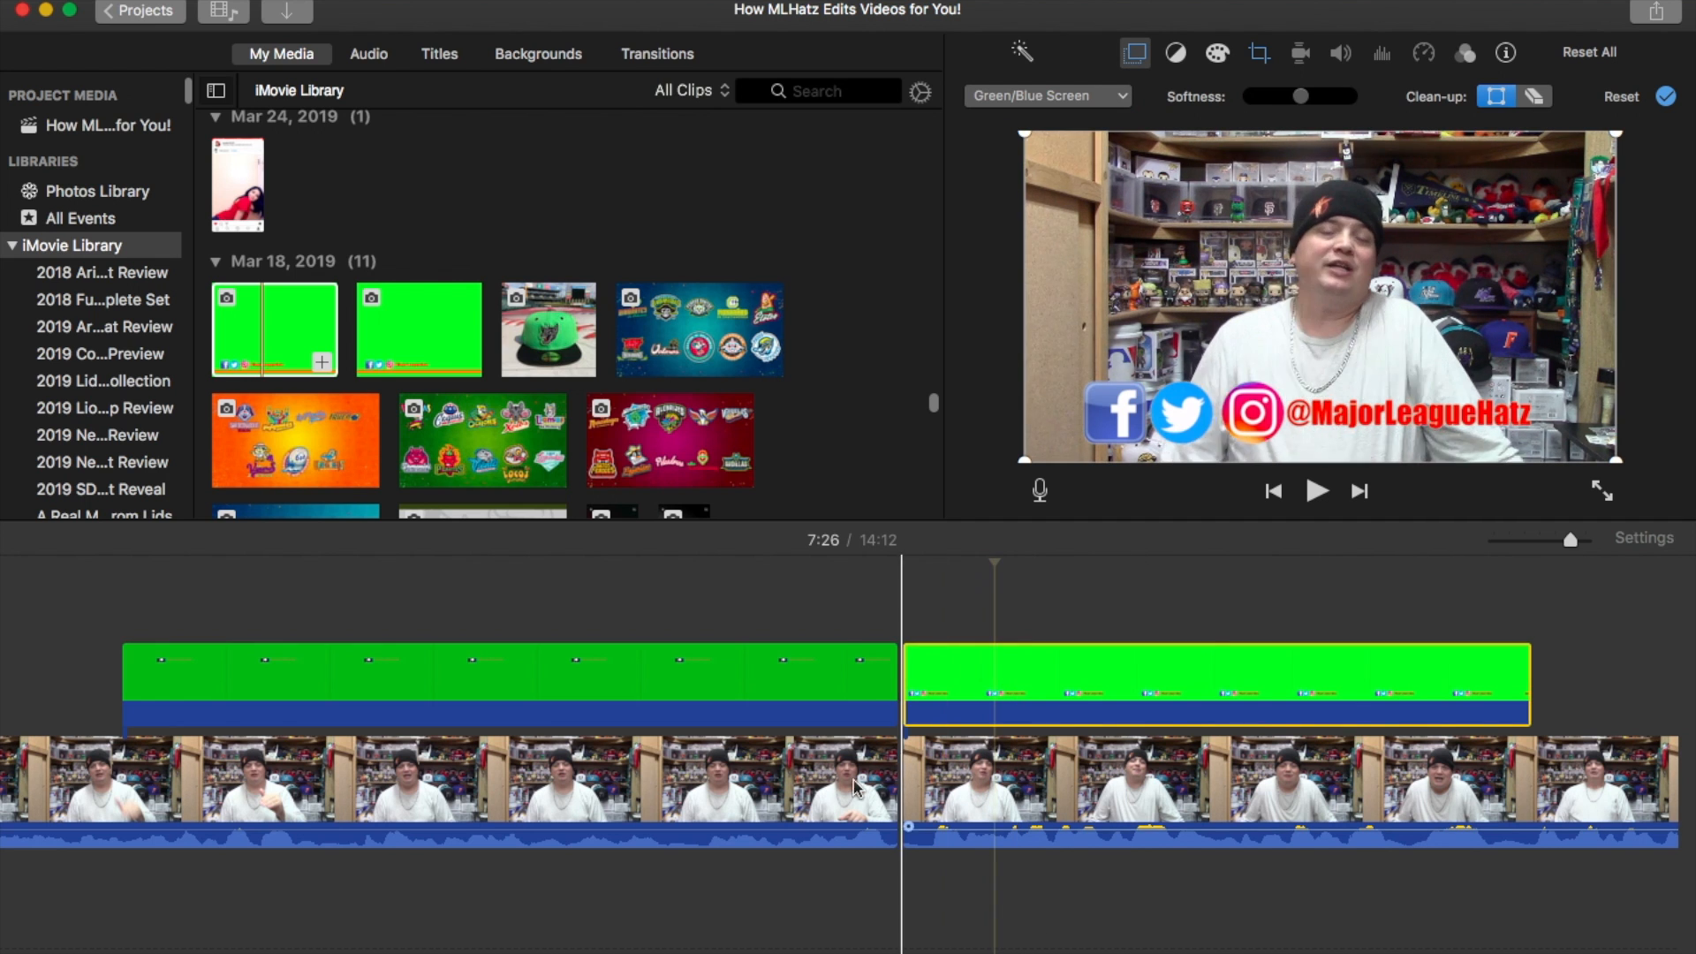
- Play the section with the social media graphic and extend the end of that overlay further over the main clip
left_click(844, 783)
key("space")
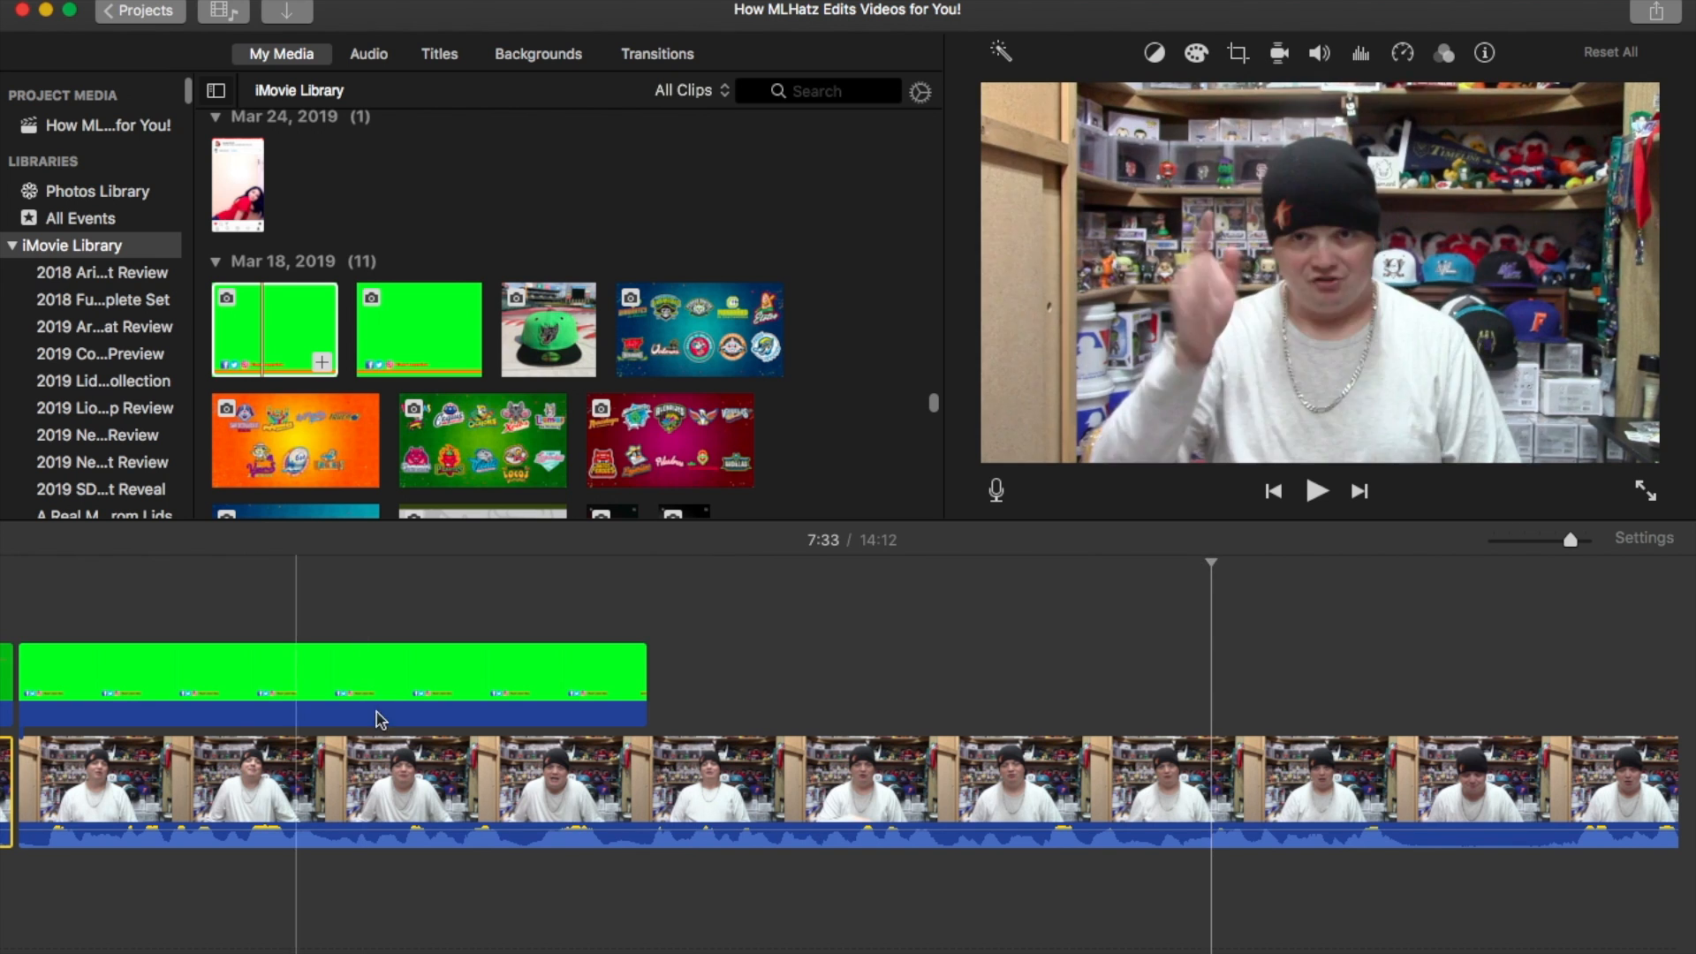
left_click(377, 711)
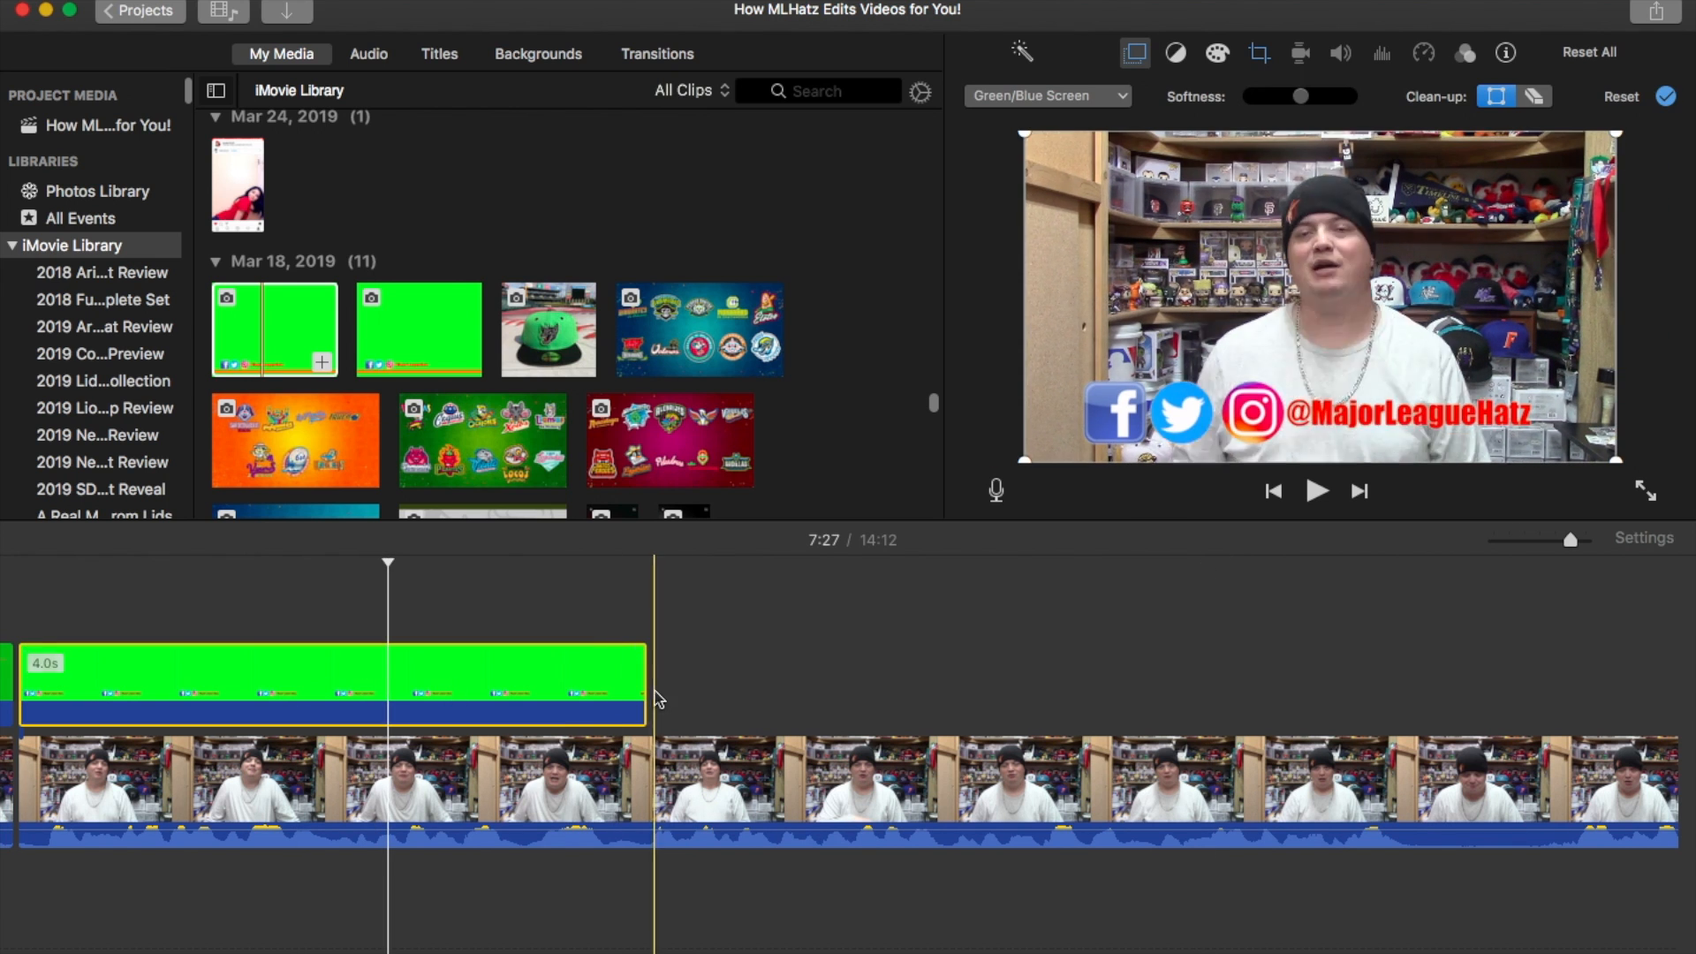
left_click_drag(646, 687, 1118, 726)
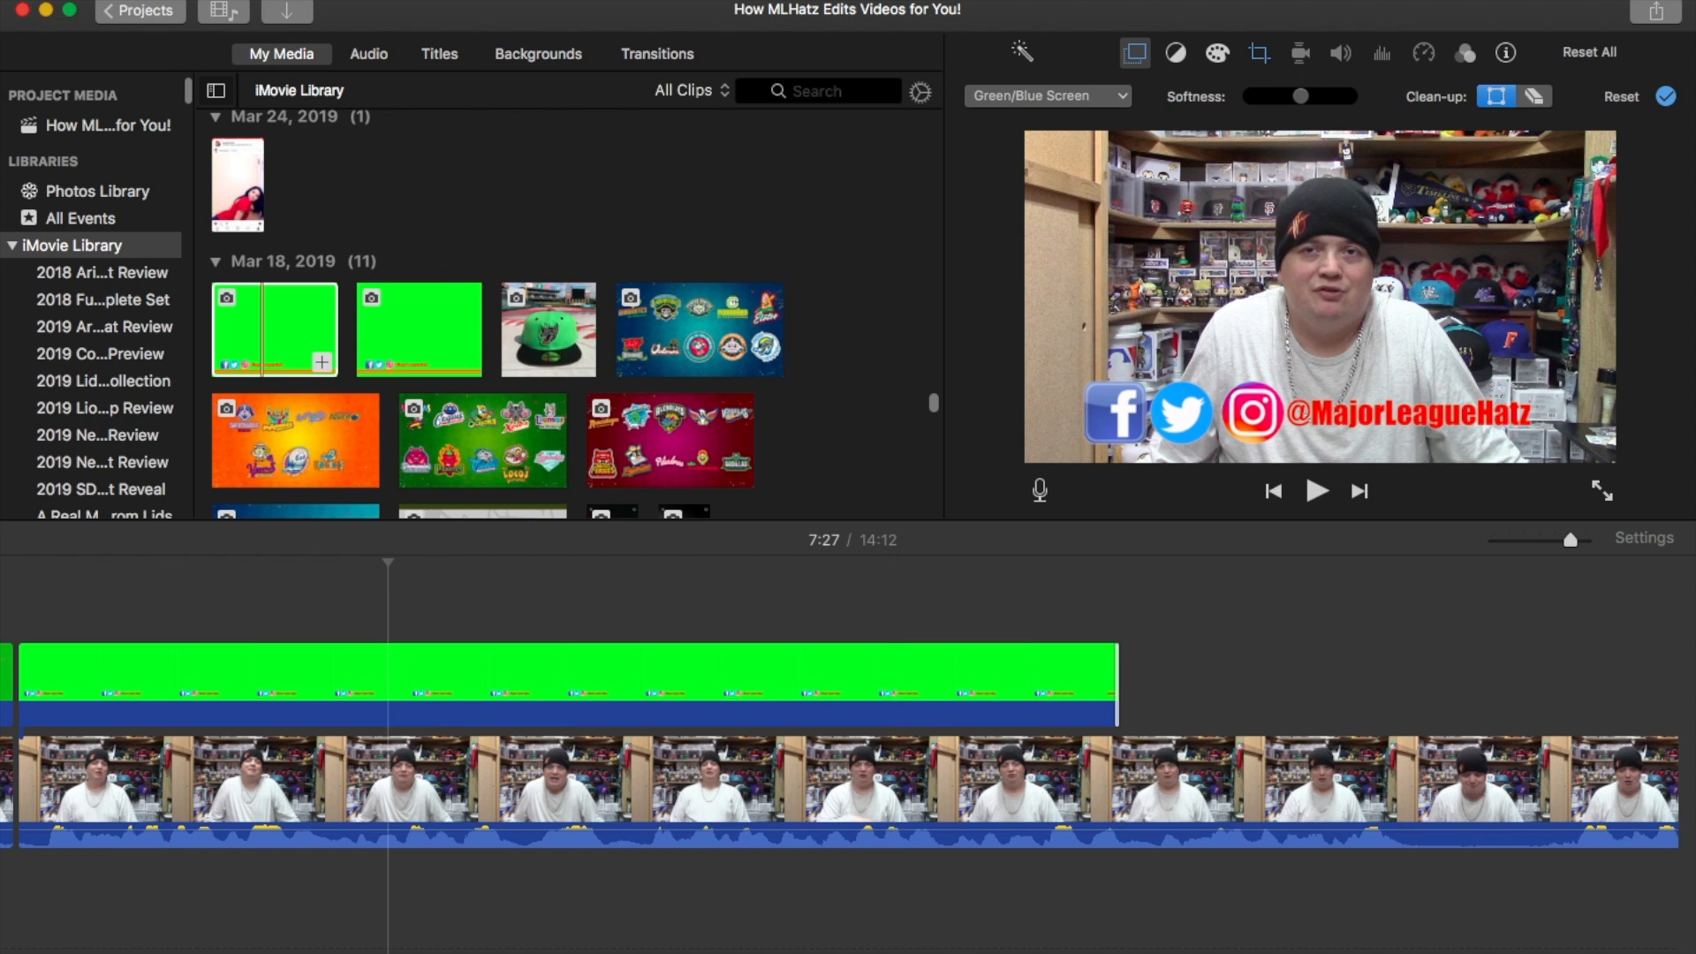
scroll(840, 751, "left", 10)
scroll(929, 811, "left", 15)
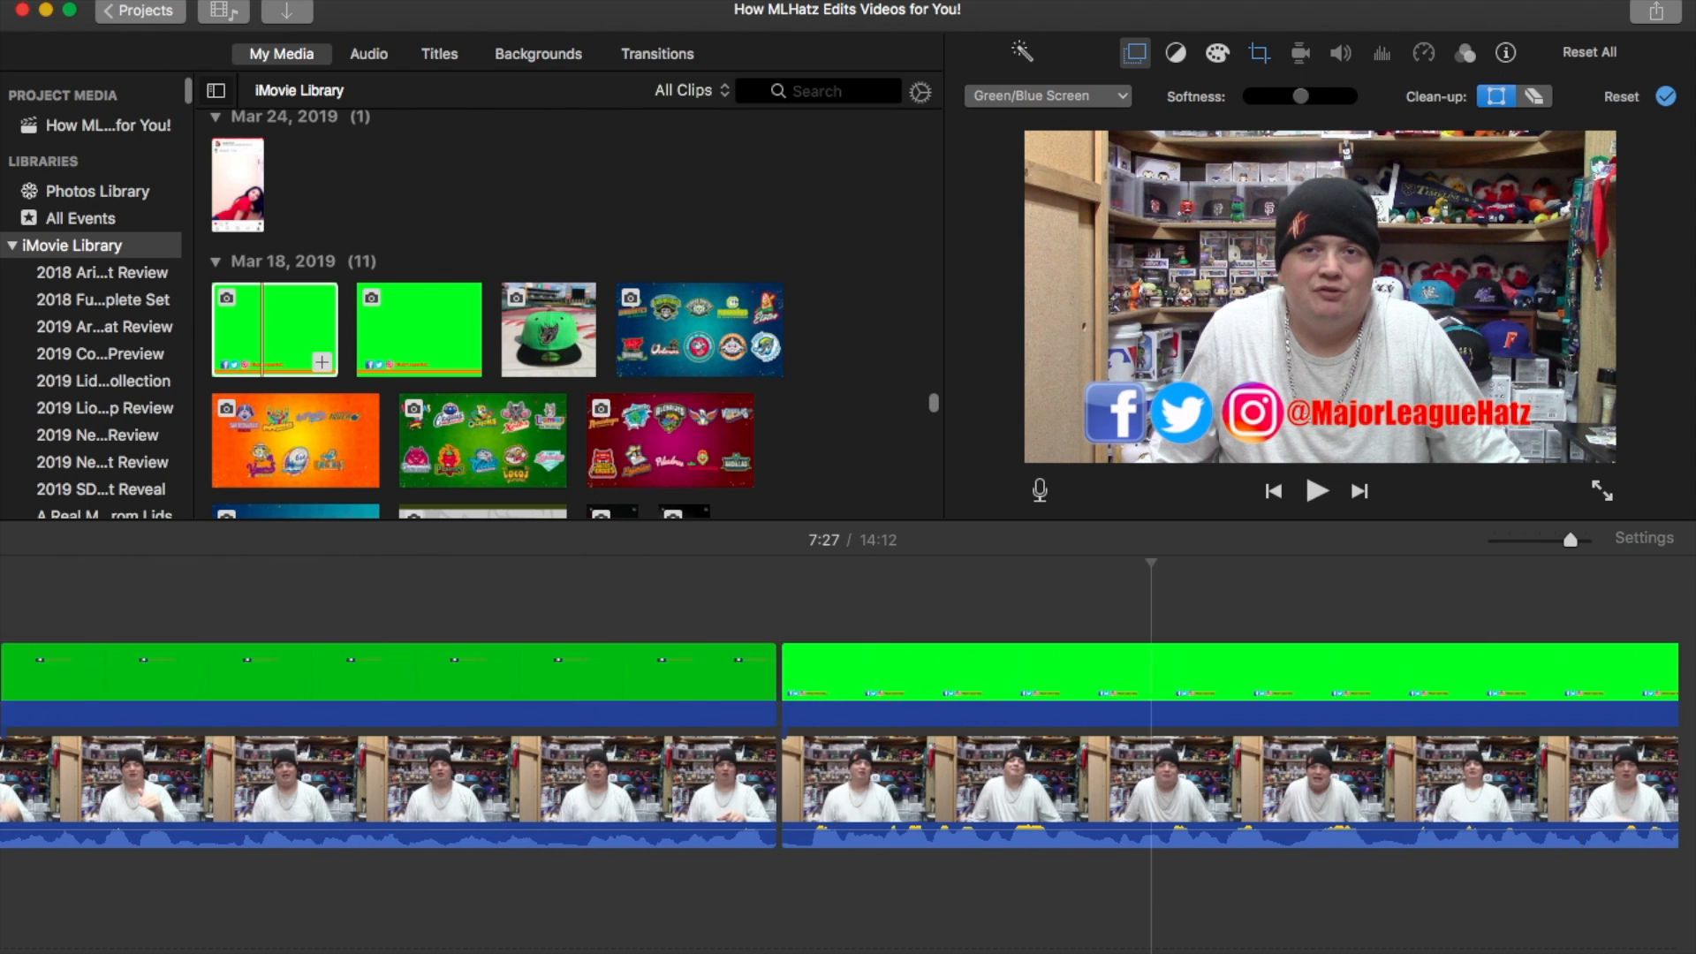
- Review the footage of the Losers Club cap and split the clip at 7:41
left_click(908, 801)
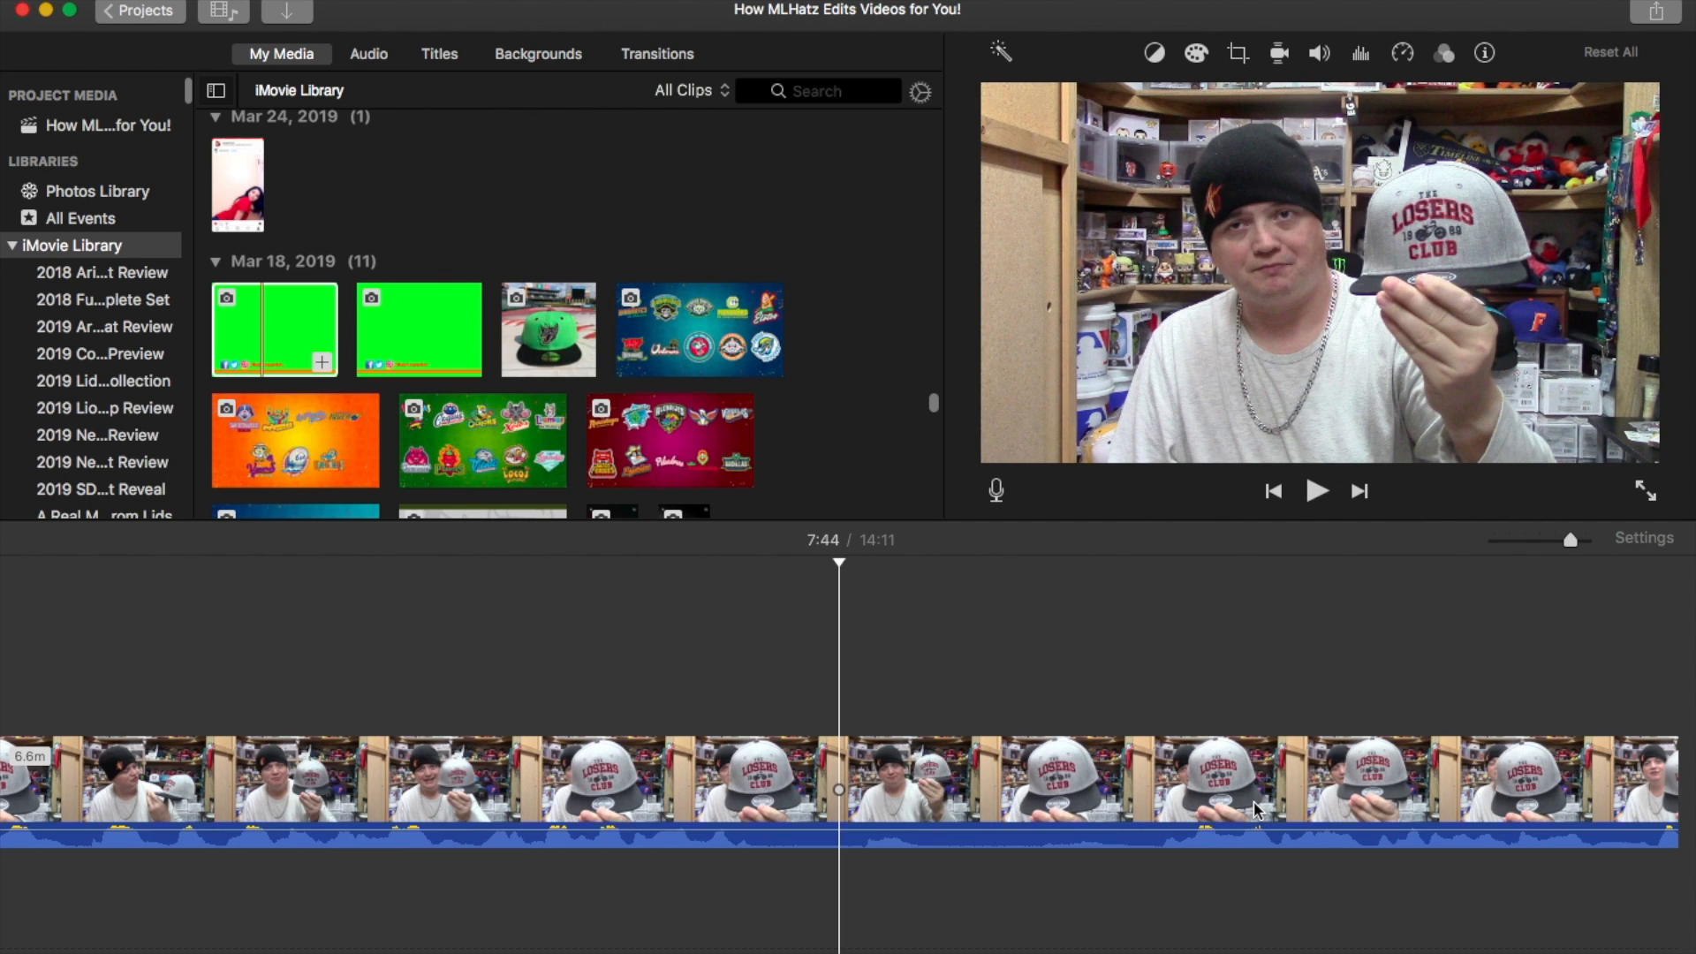
key("space")
left_click(1292, 793)
left_click(335, 795)
key("space")
key("space")
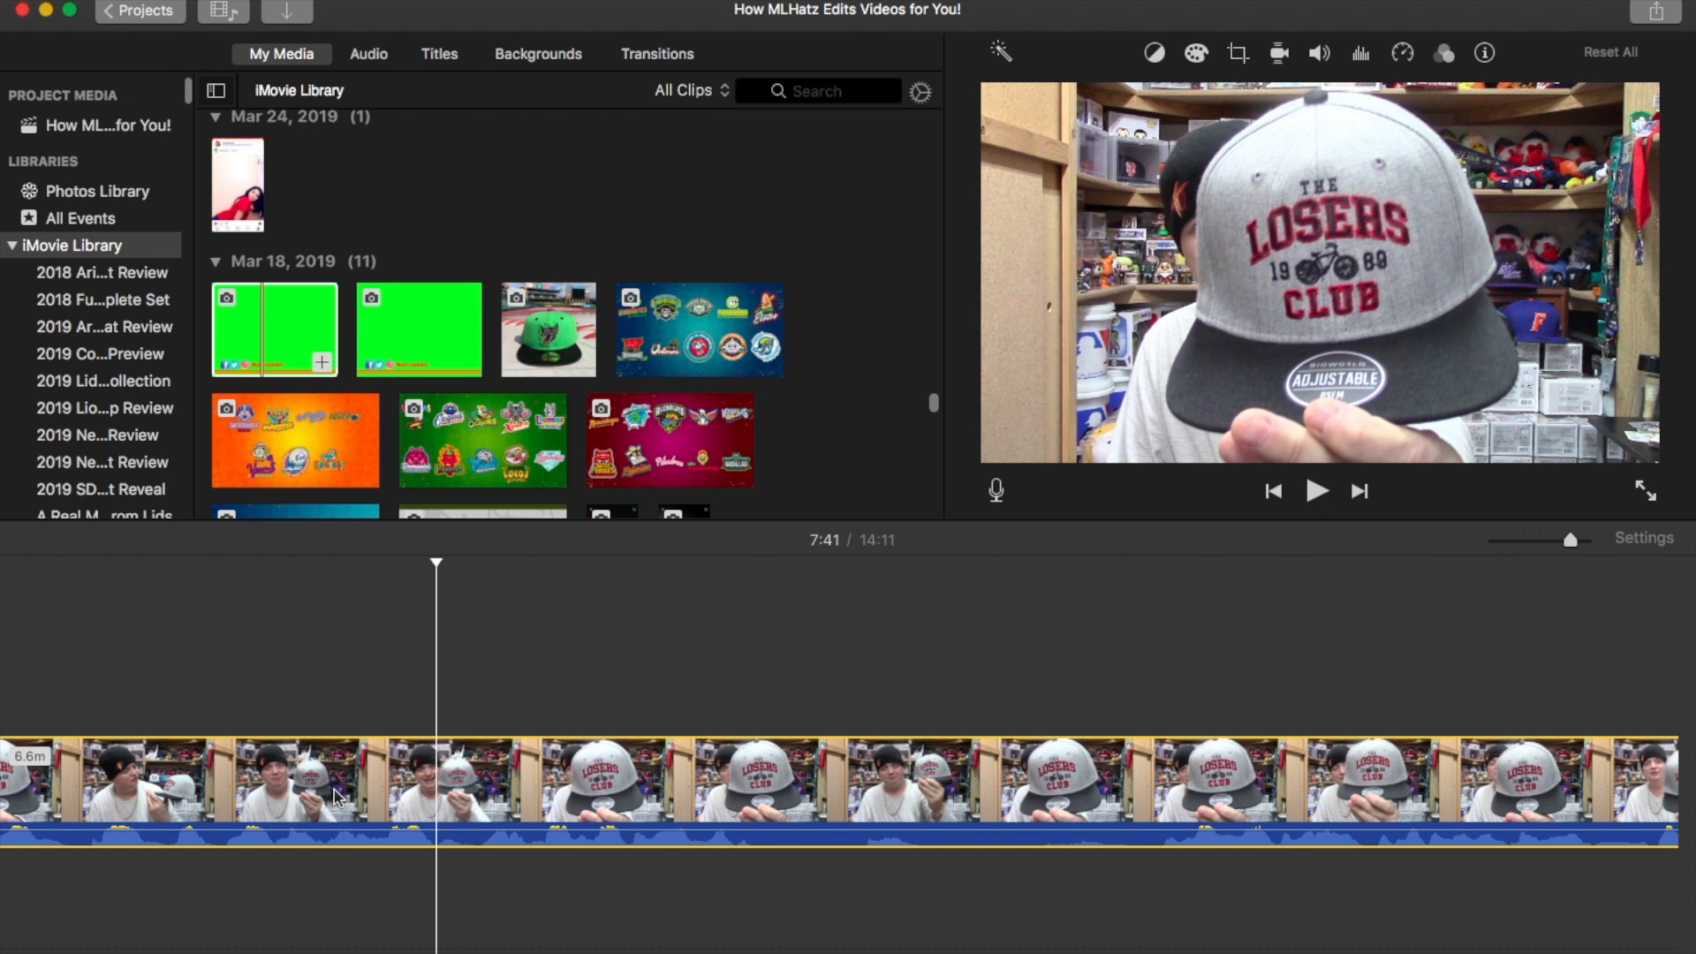
key("super+b")
- Split the cap footage again at 7:46 and delete the 4.6-second segment between the two splits
key("space")
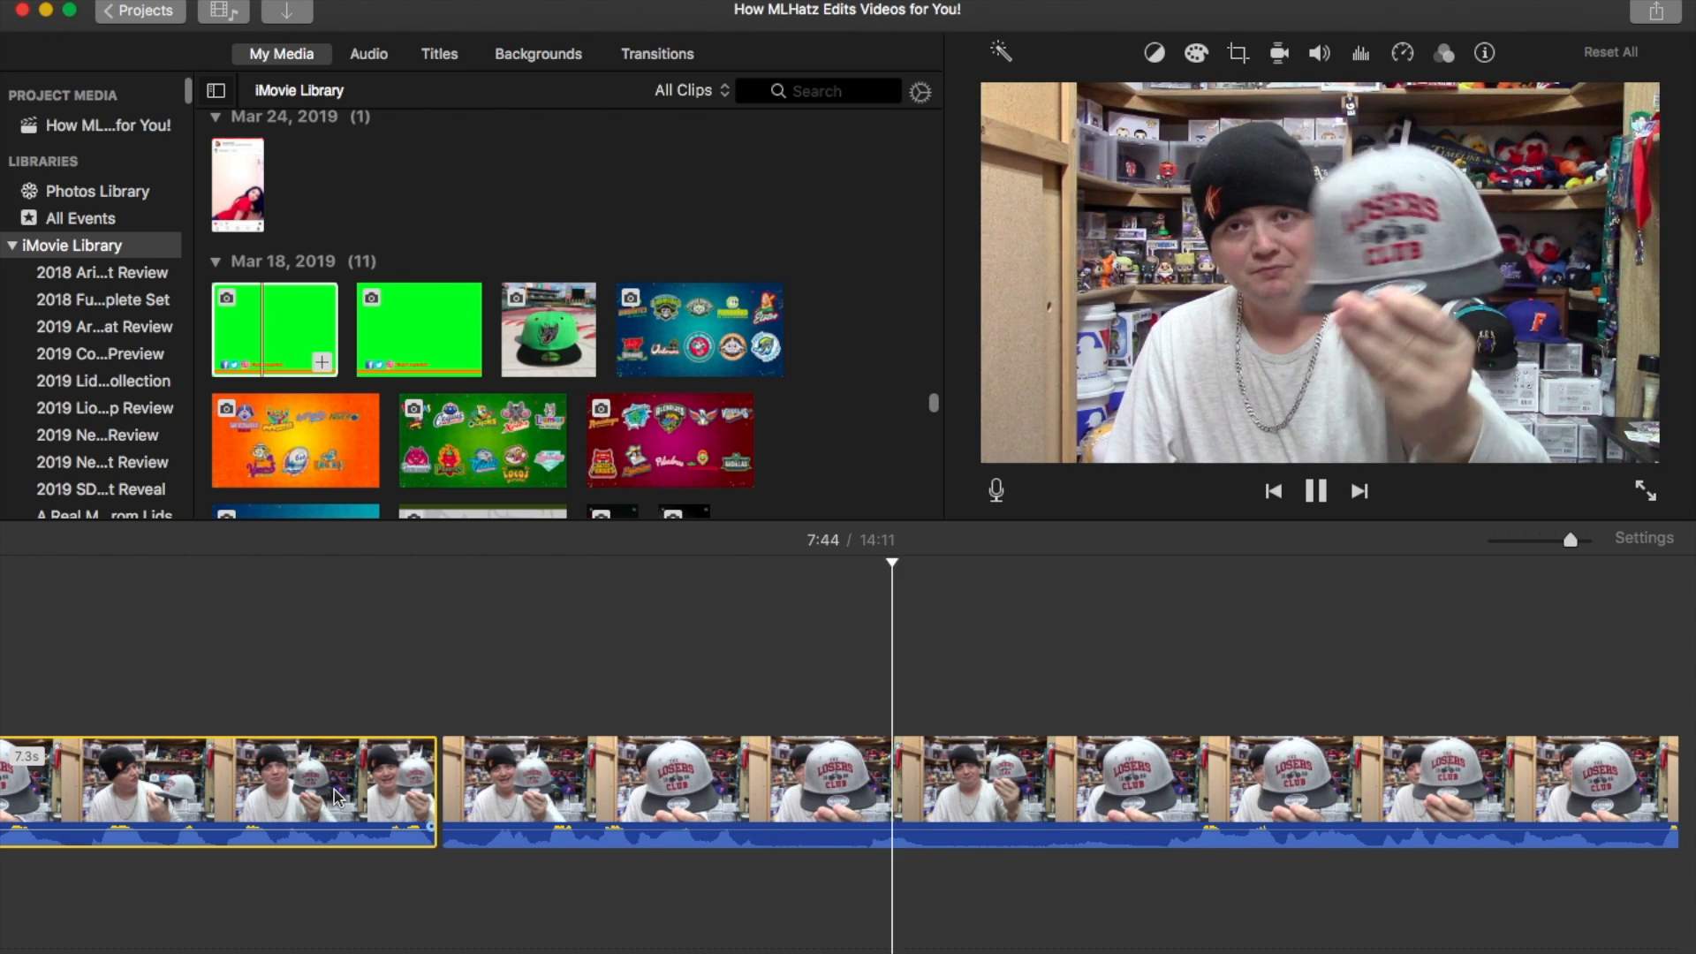
key("space")
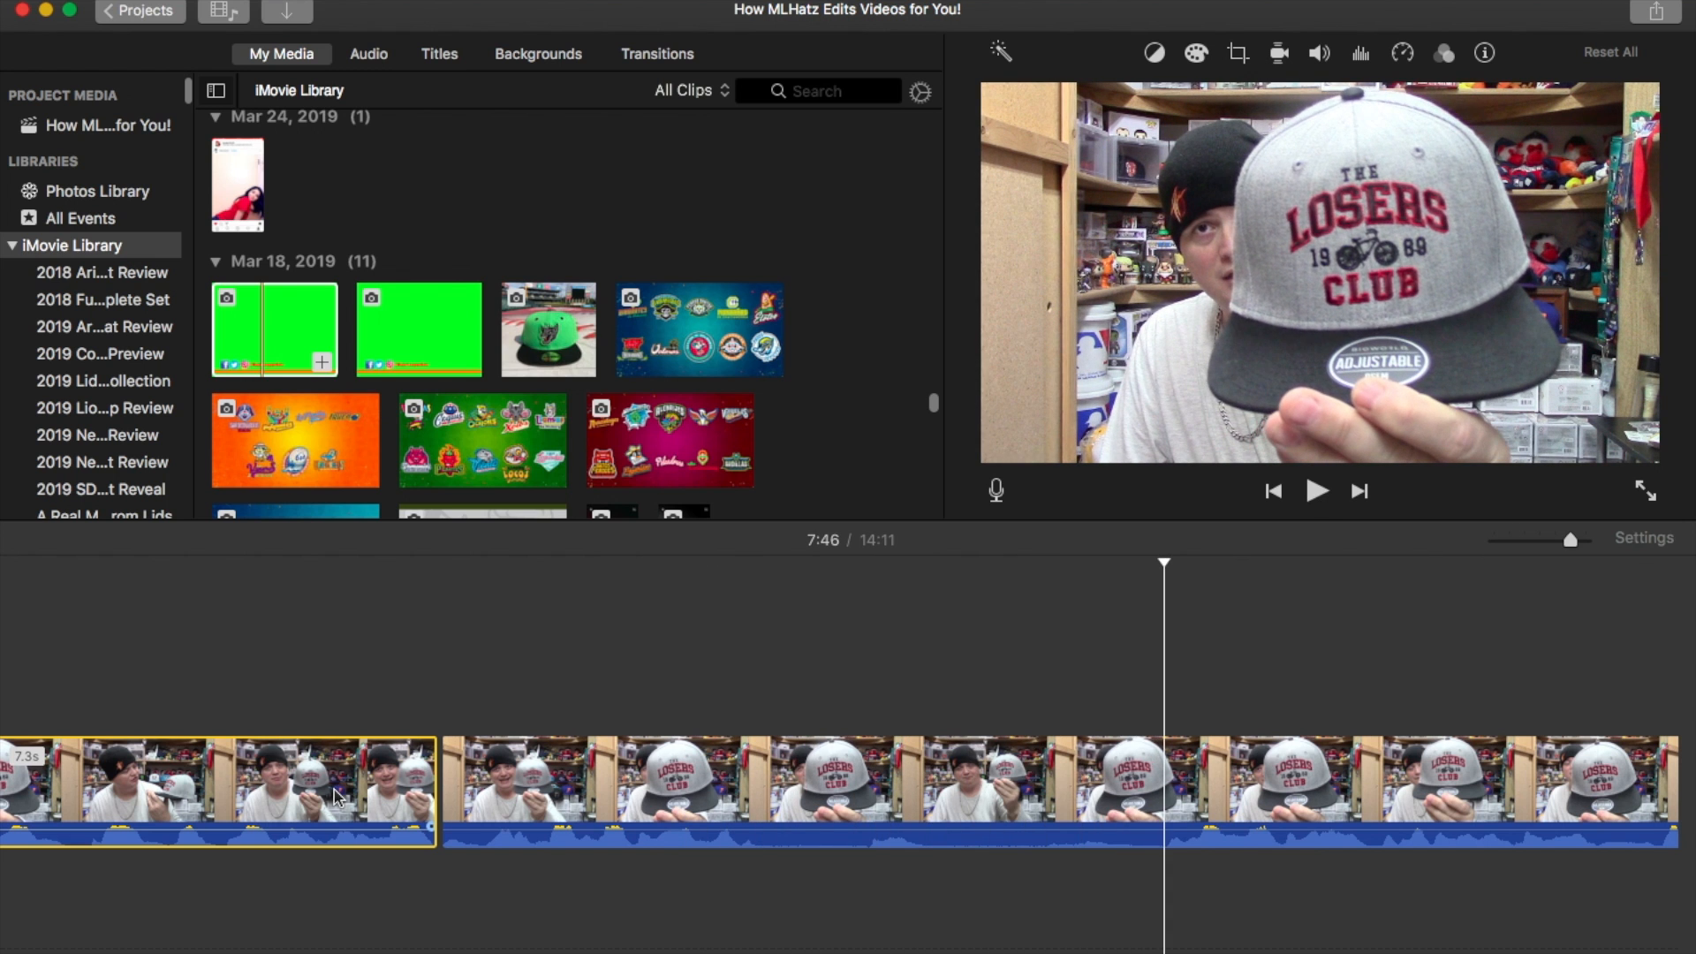
left_click(556, 790)
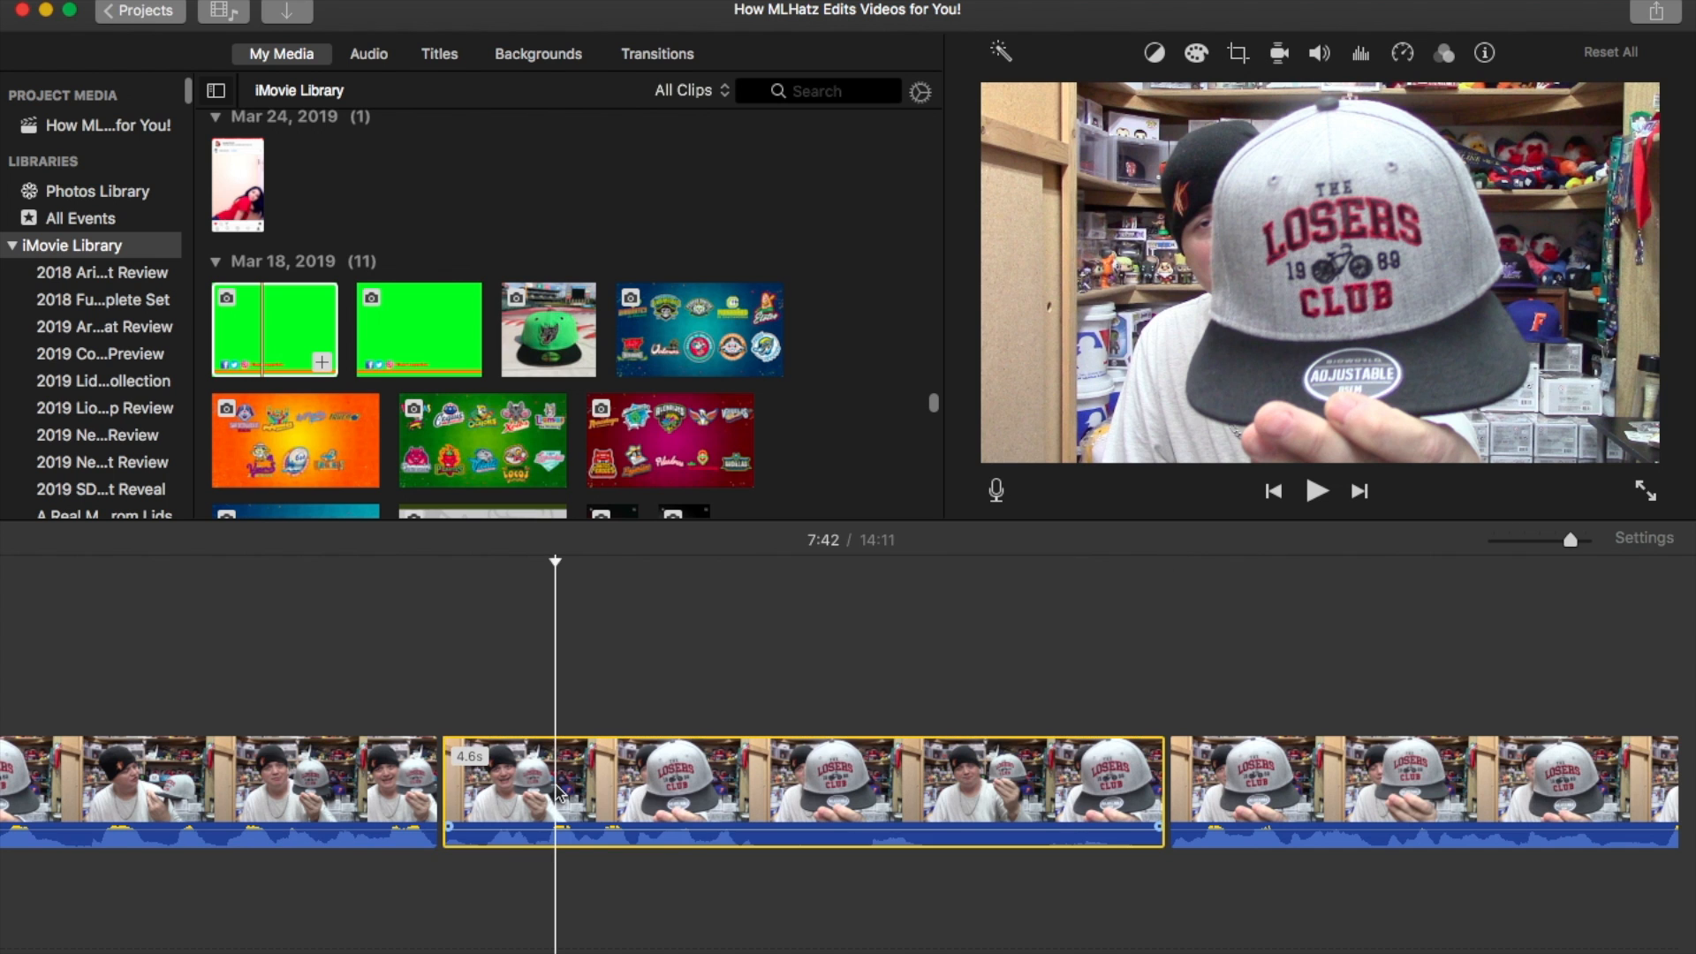
key("Delete")
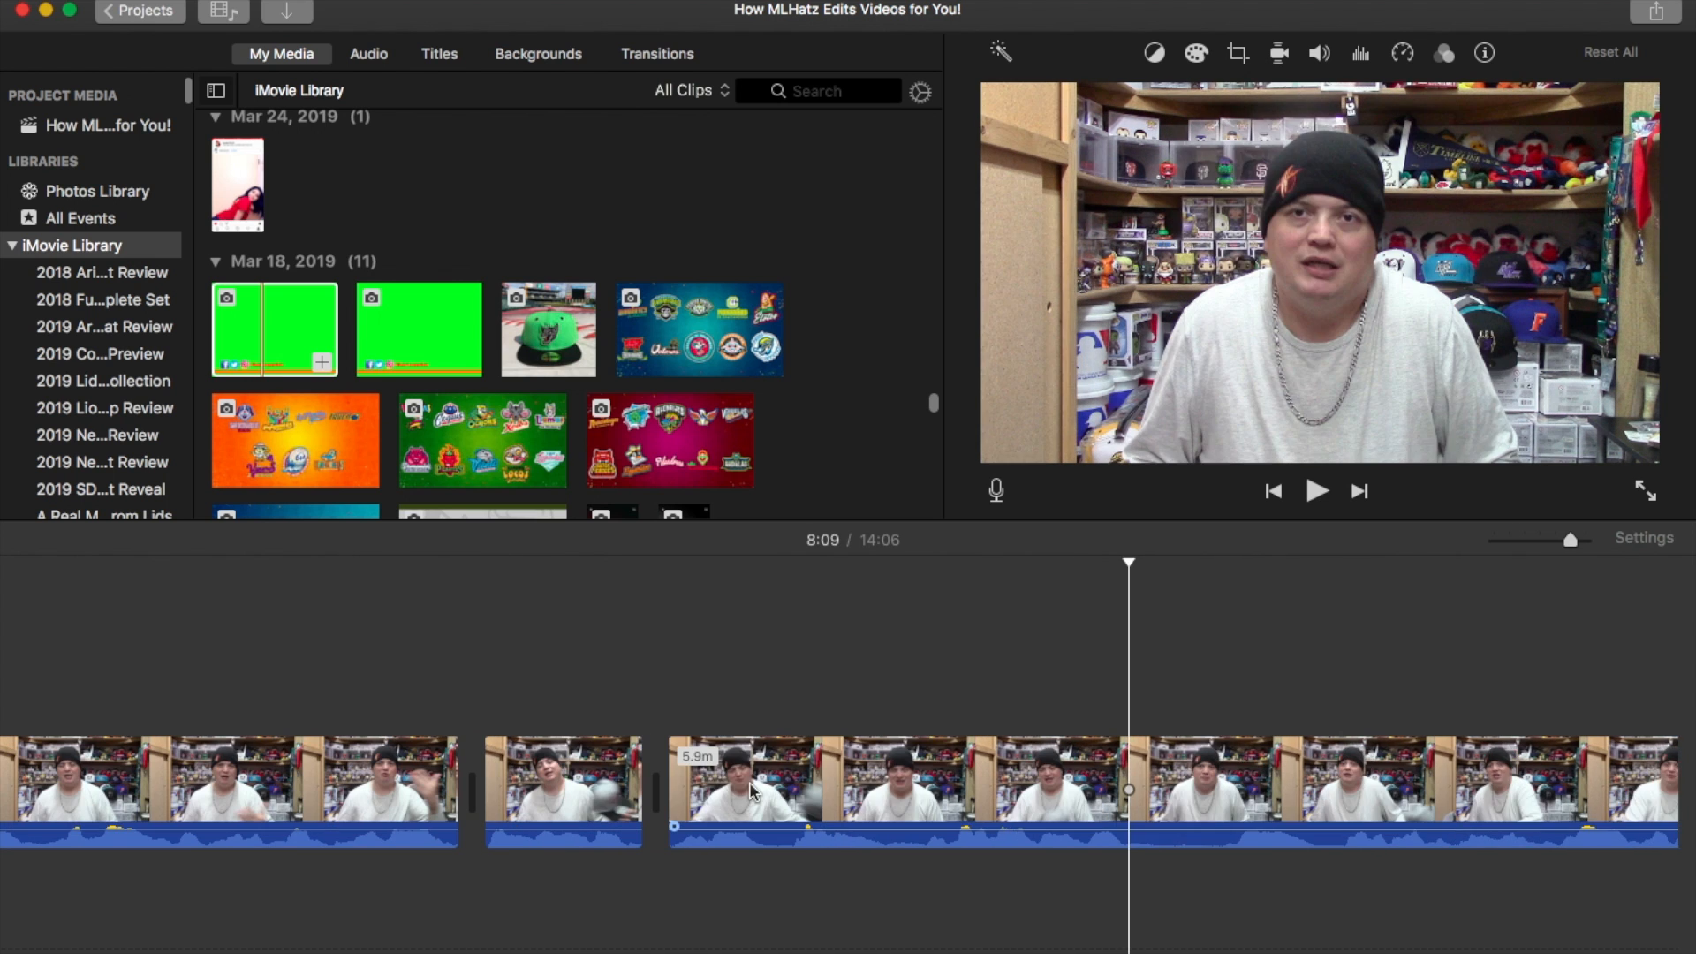
- Split the talking-head clip at 8:09 and 8:10, and delete the 0.6-second segment between the two splits
key("space")
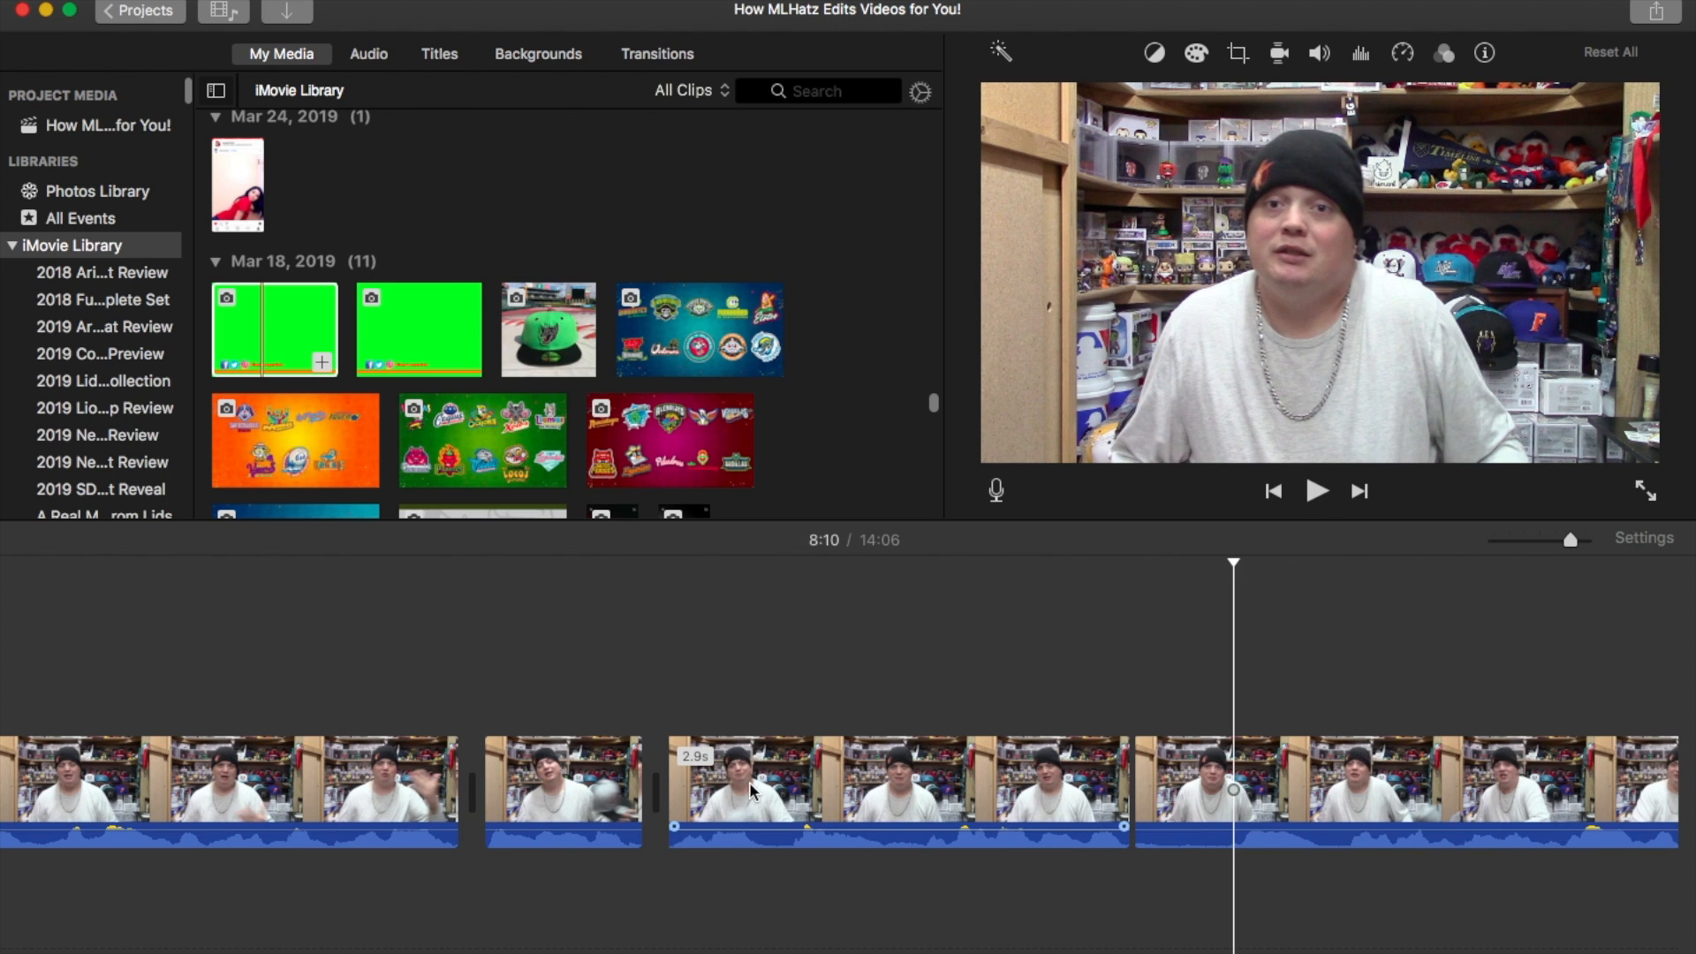
key("super+b")
left_click(1199, 764)
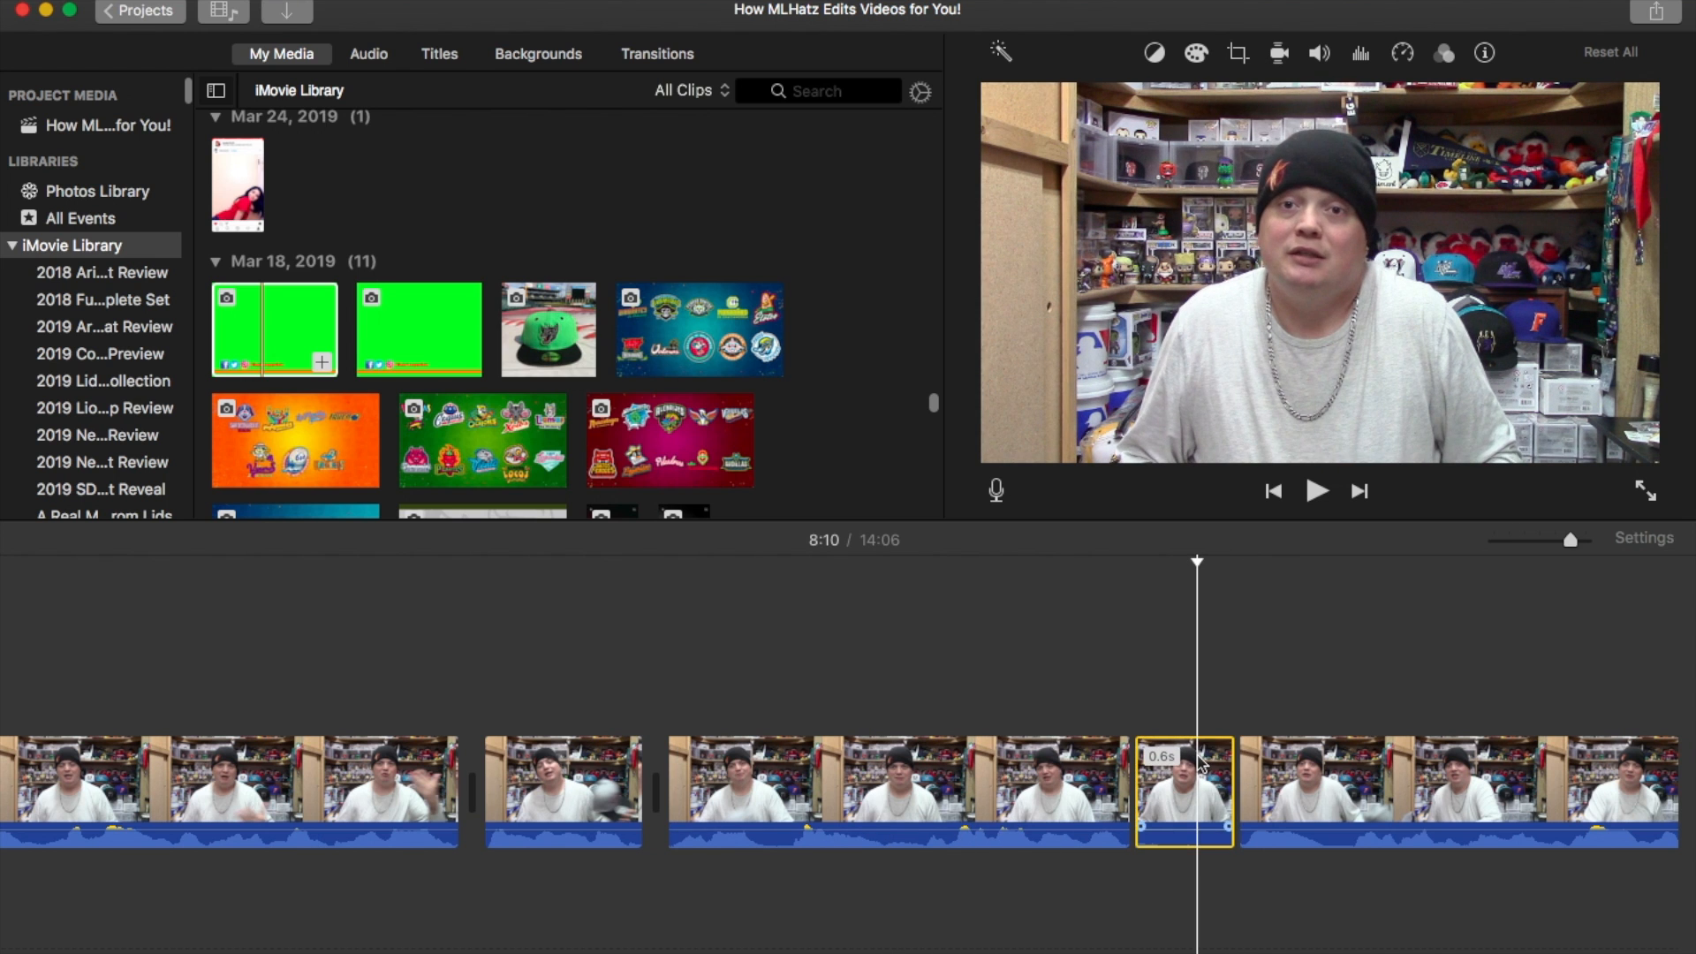
key("Delete")
- Make two more splits around 8:10 where the cap is being waved, and delete the 0.2-second segment between them
key("space")
key("space")
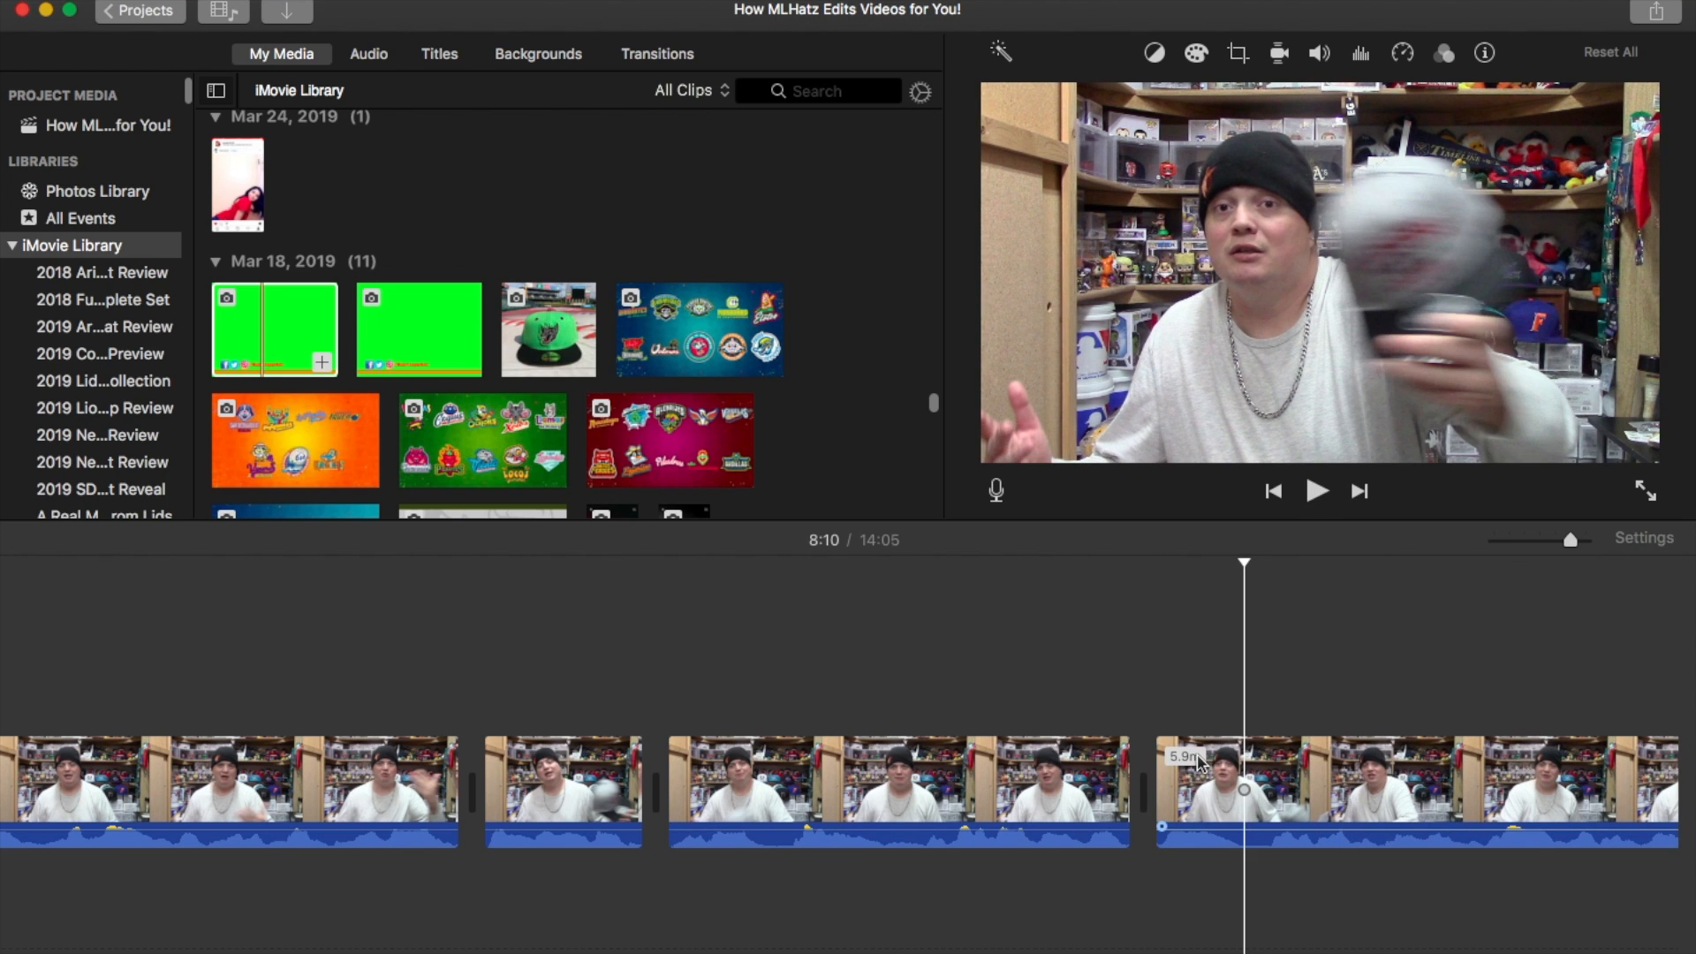
key("super+b")
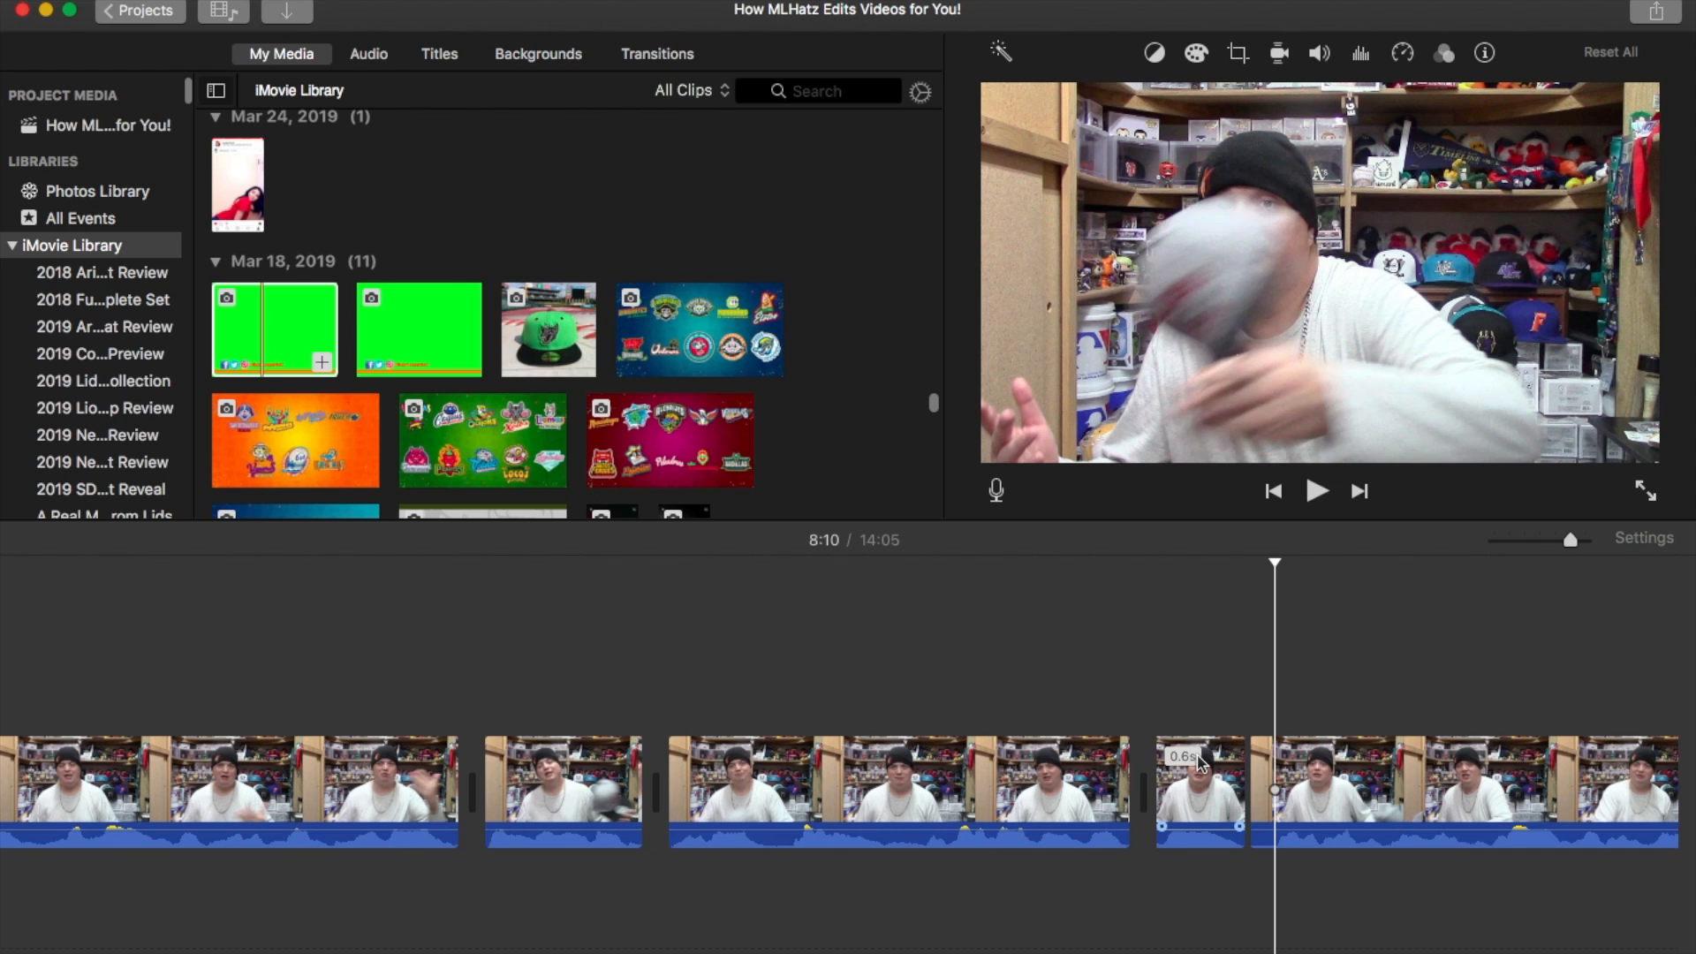
key("super+b")
left_click(1283, 790)
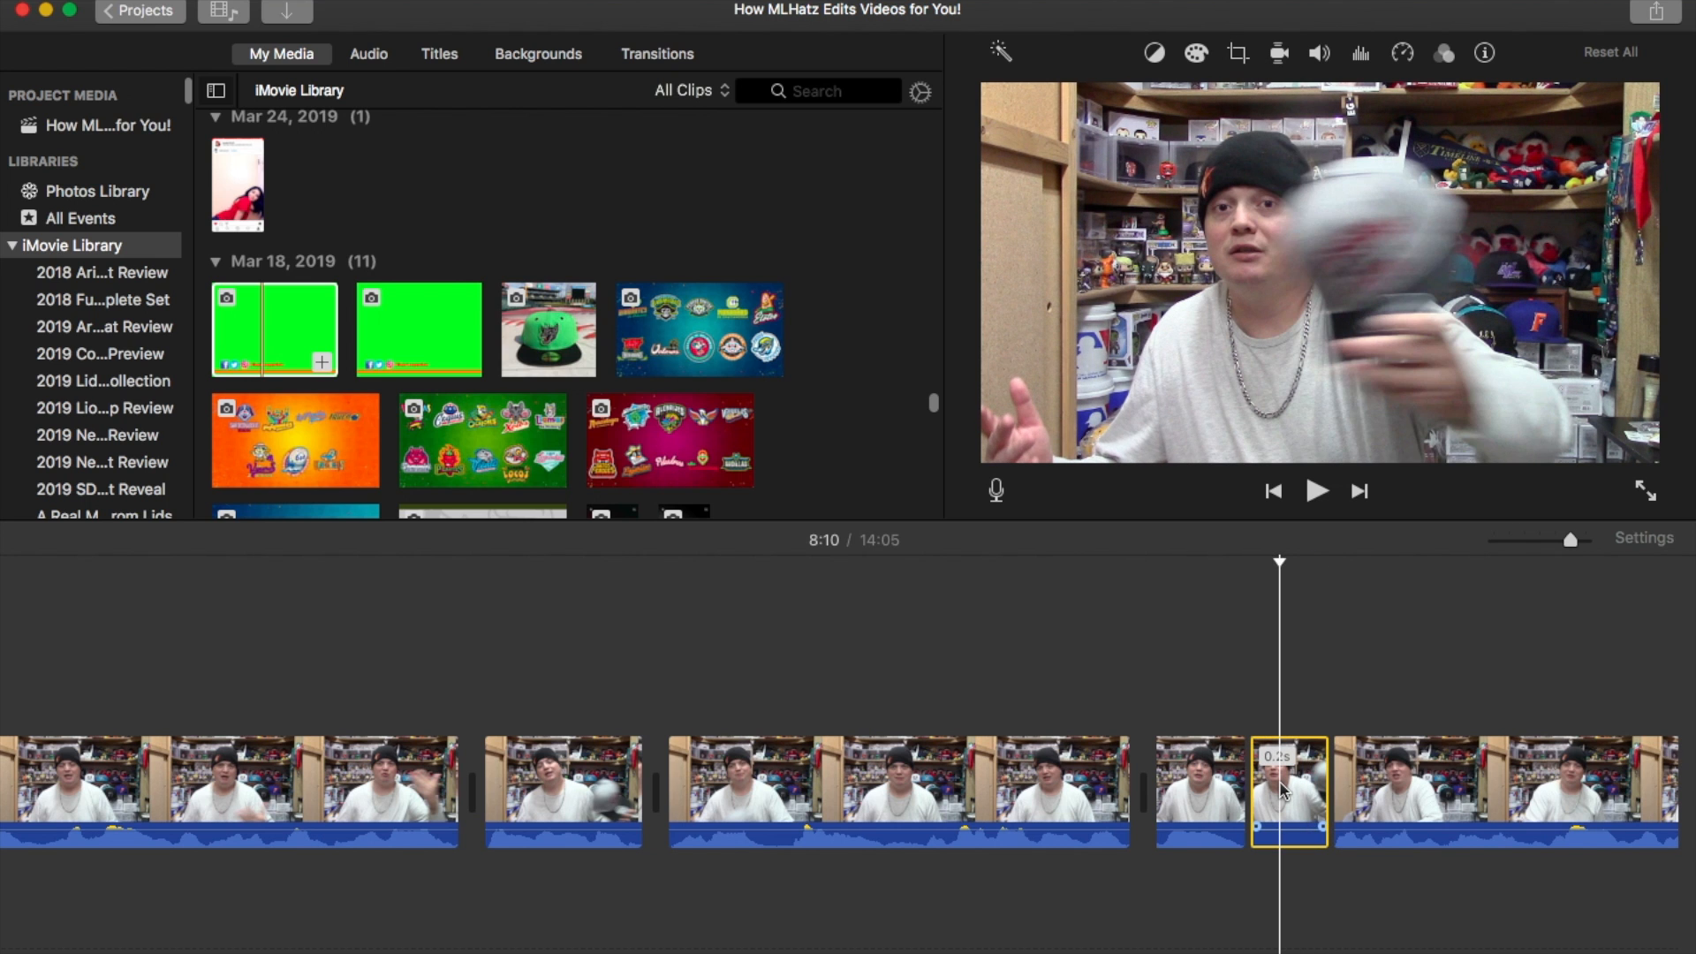
key("Delete")
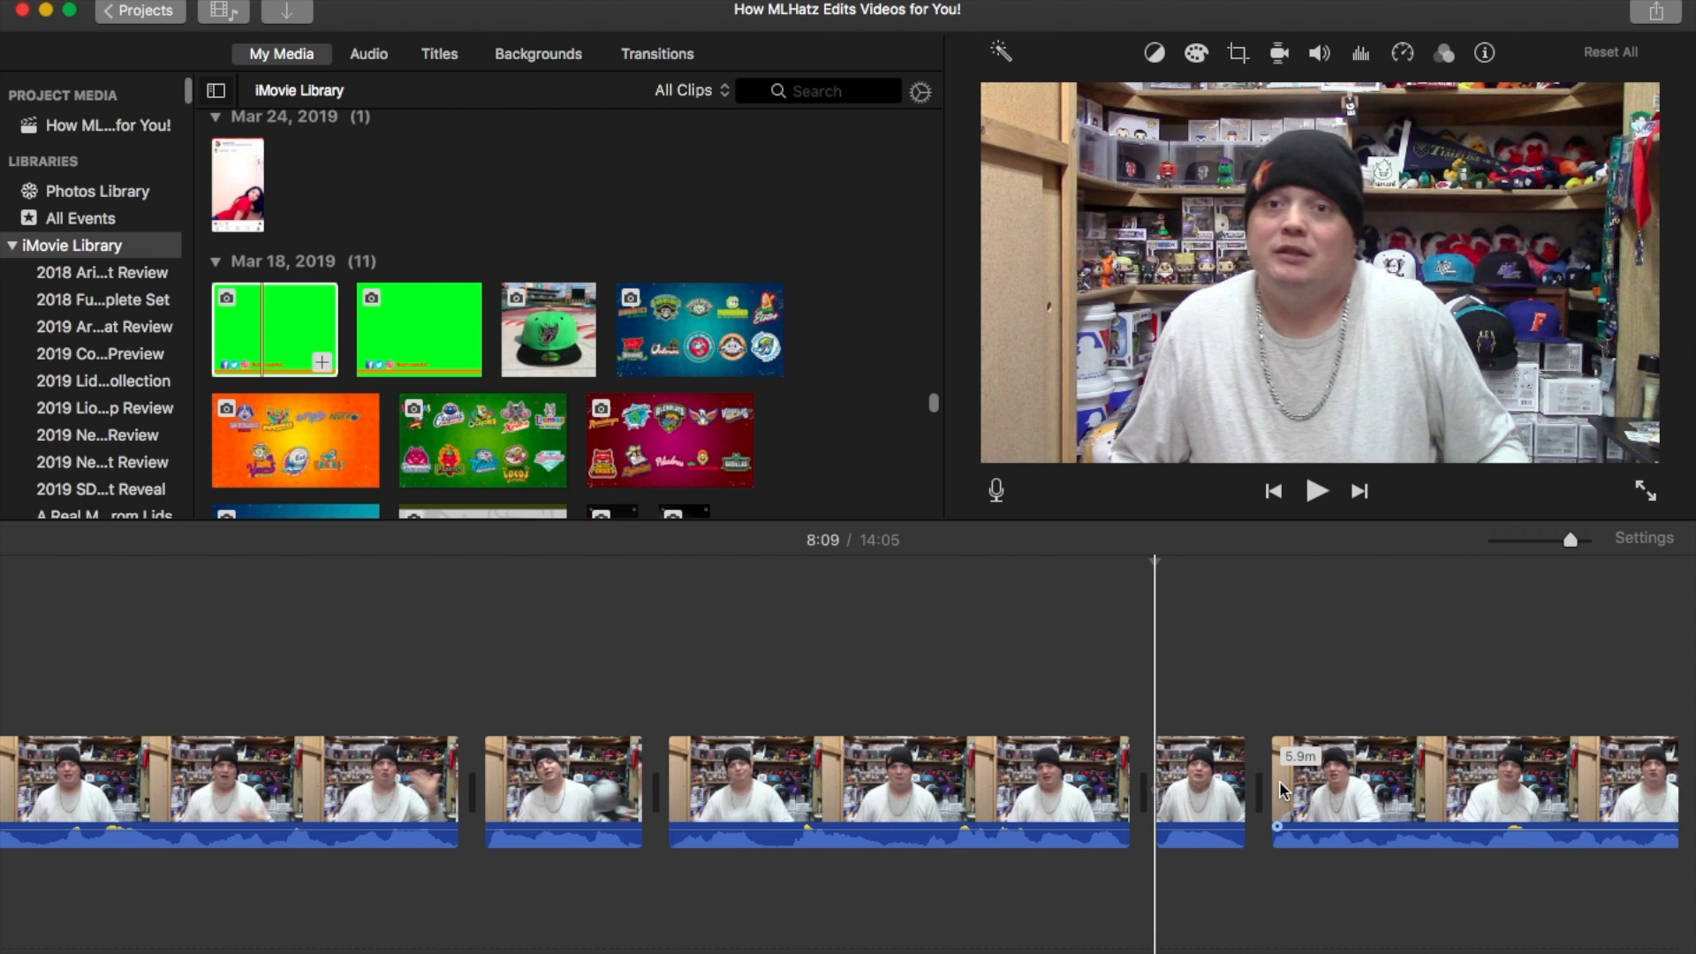
- Play through the following footage and delete the short 0.2-second segment near 8:38
key("space")
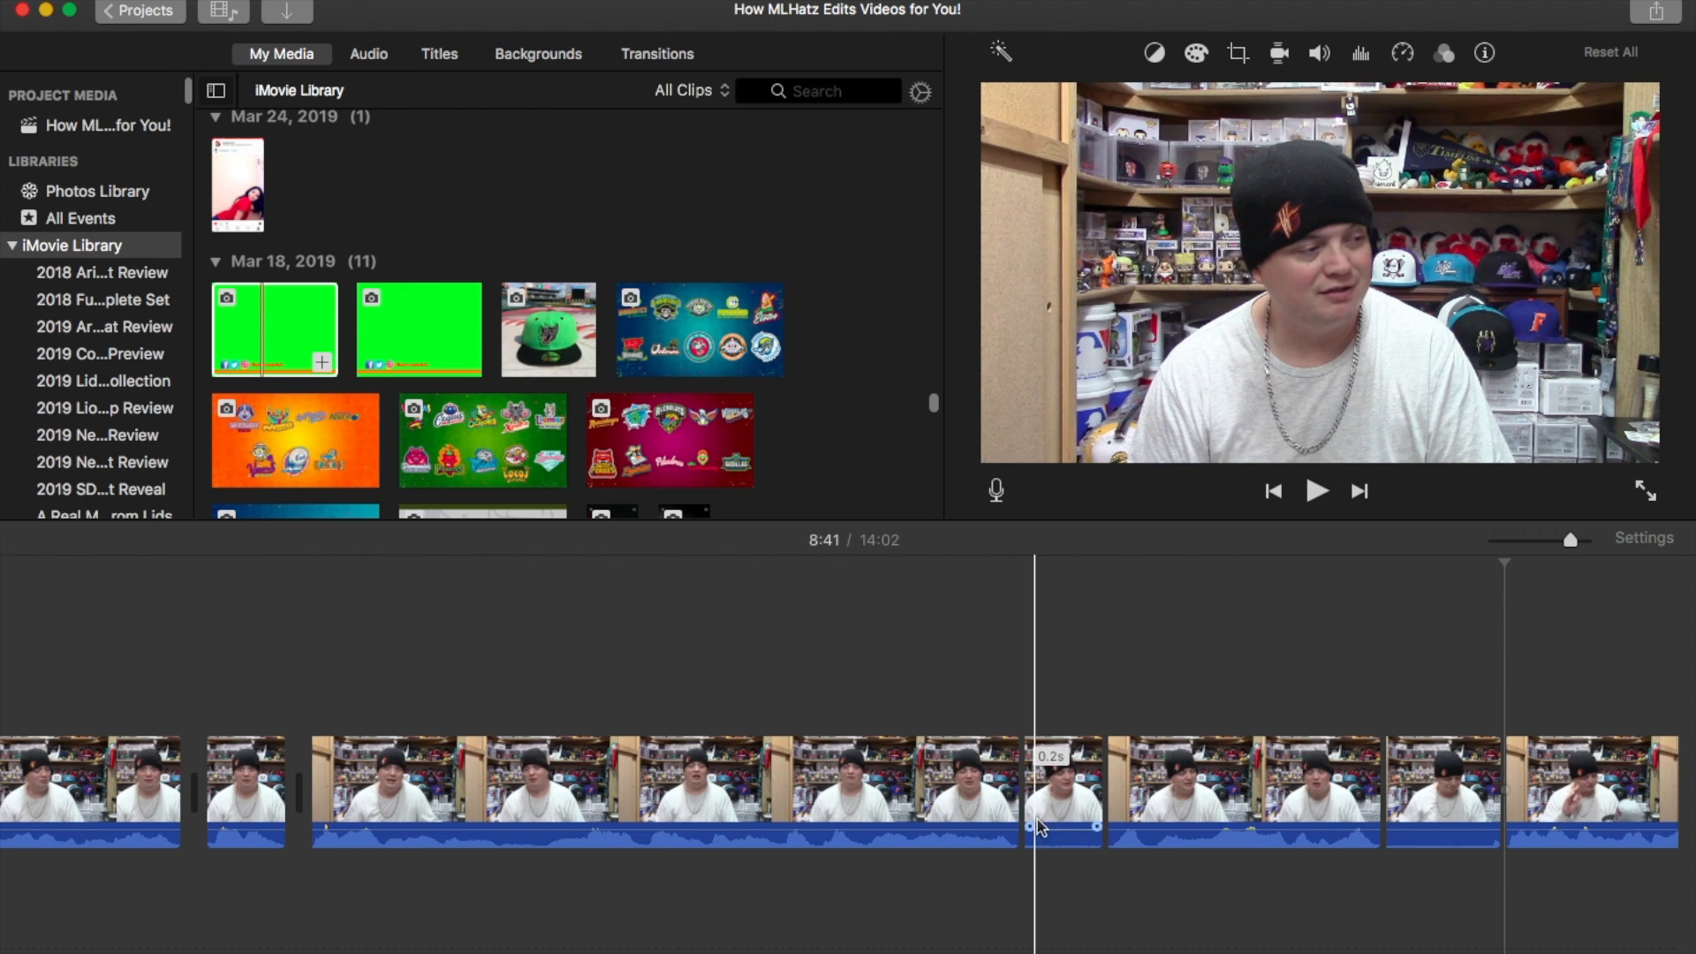
left_click(1055, 791)
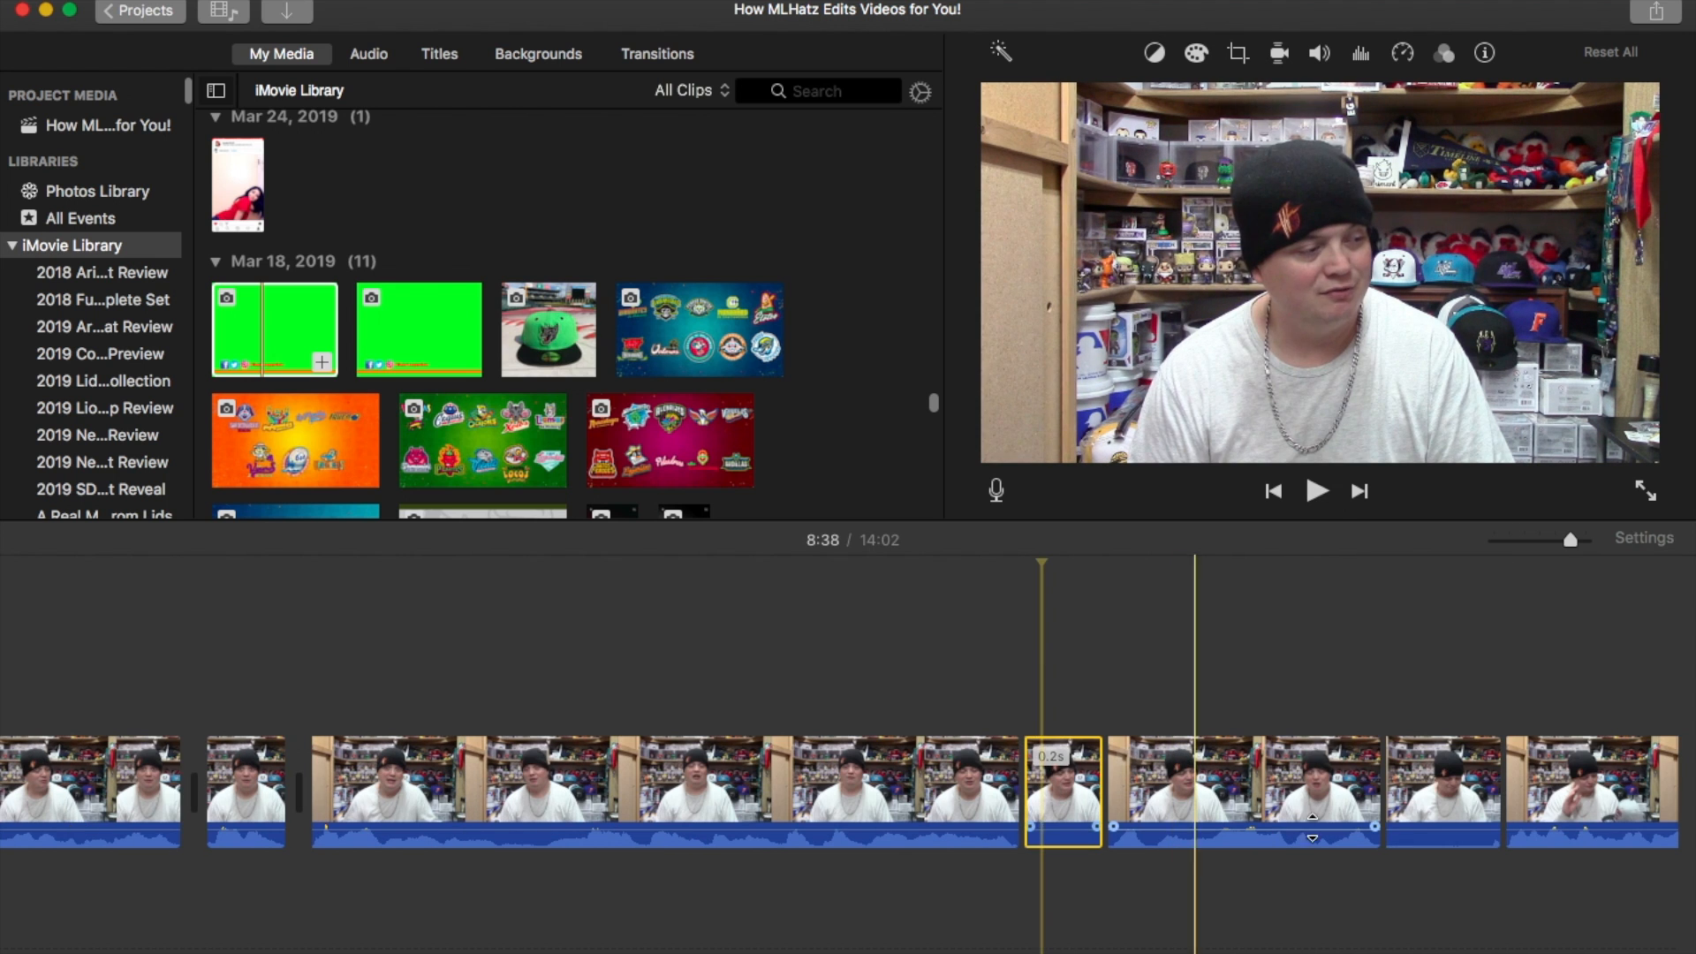
key("Delete")
key("space")
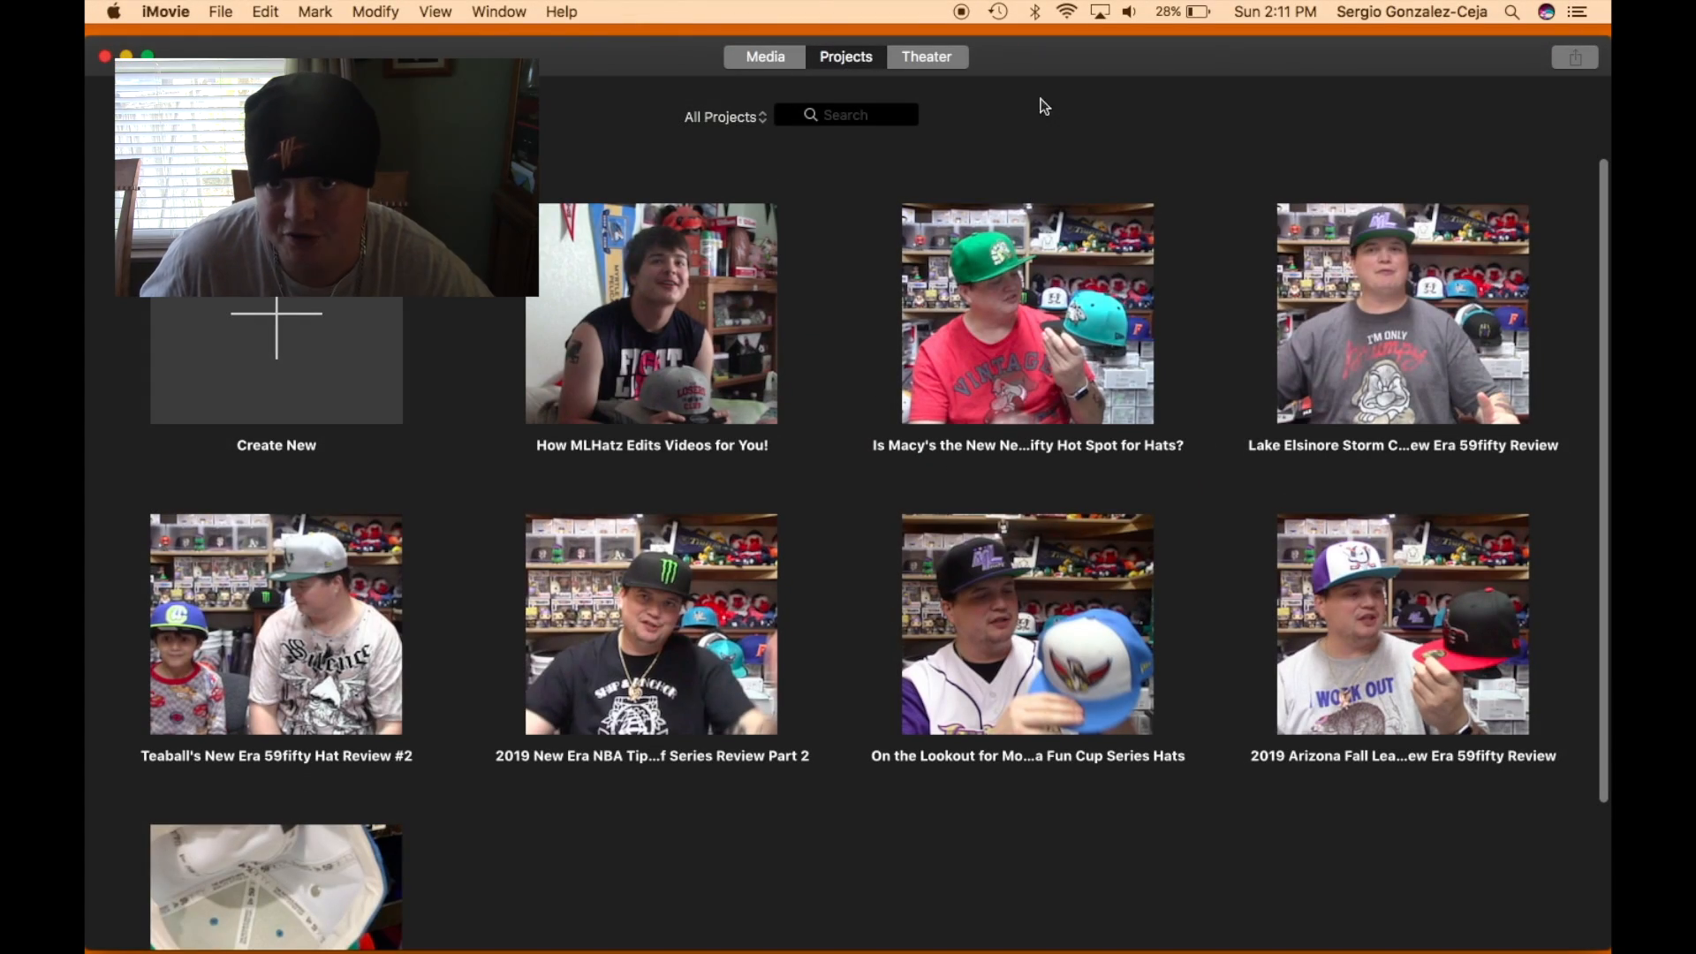
- Choose the MLHATZ5950# Wi-Fi network for the upload
left_click(1063, 11)
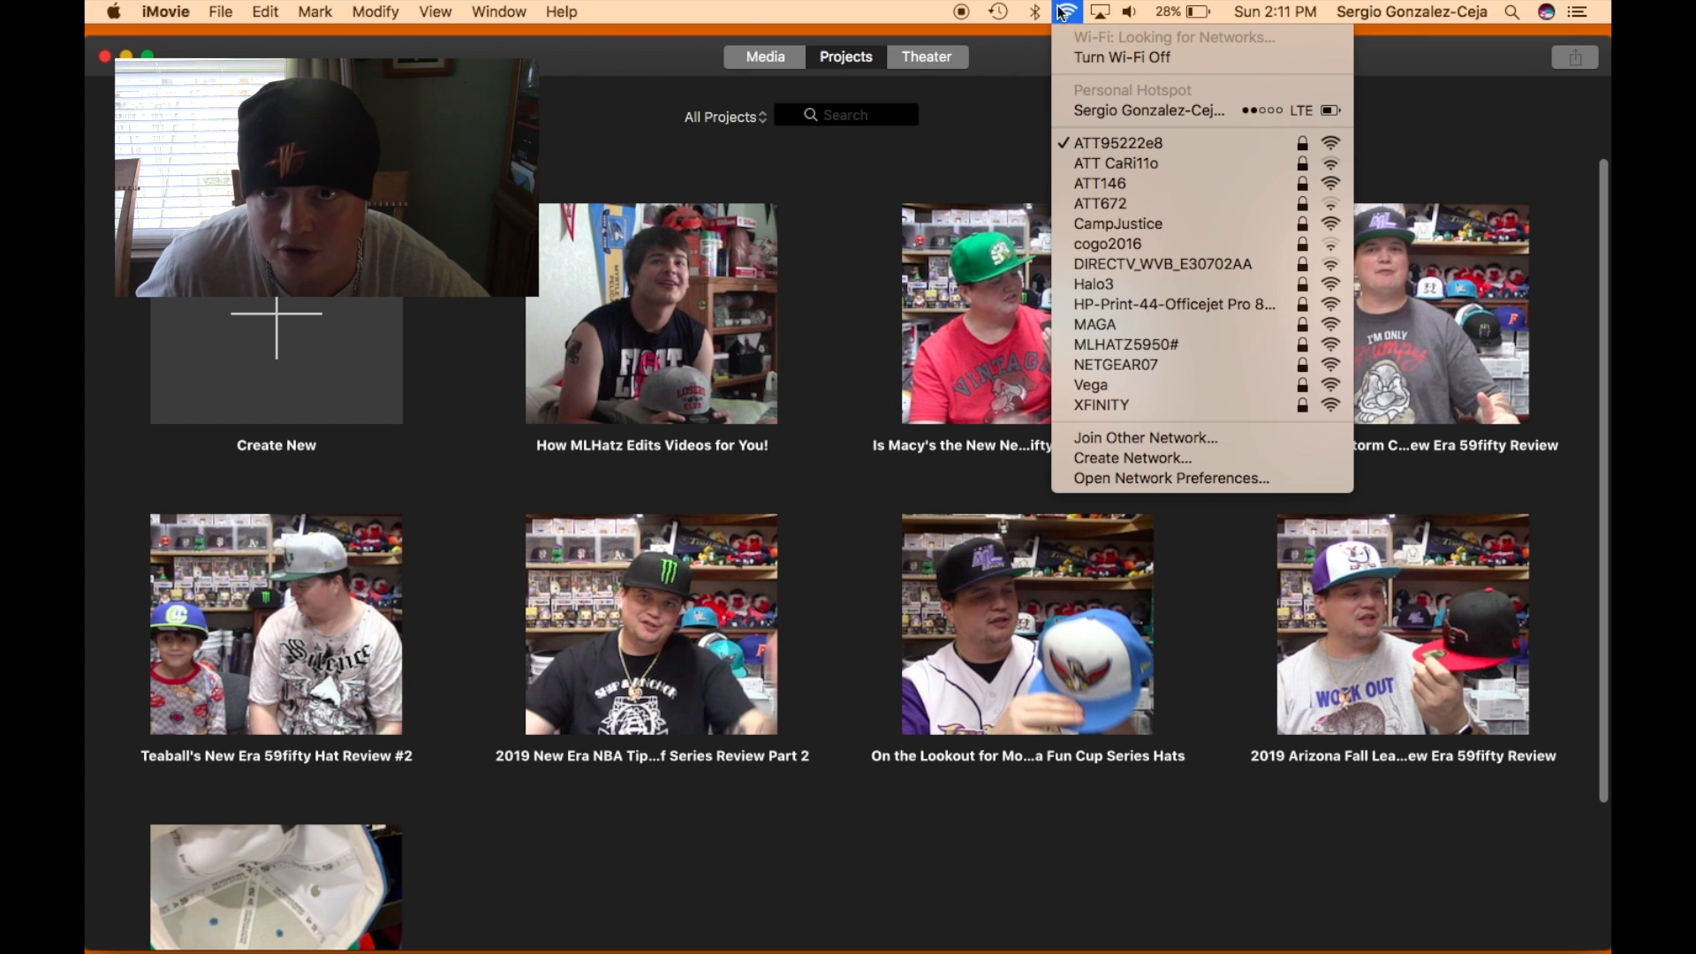
left_click(1166, 343)
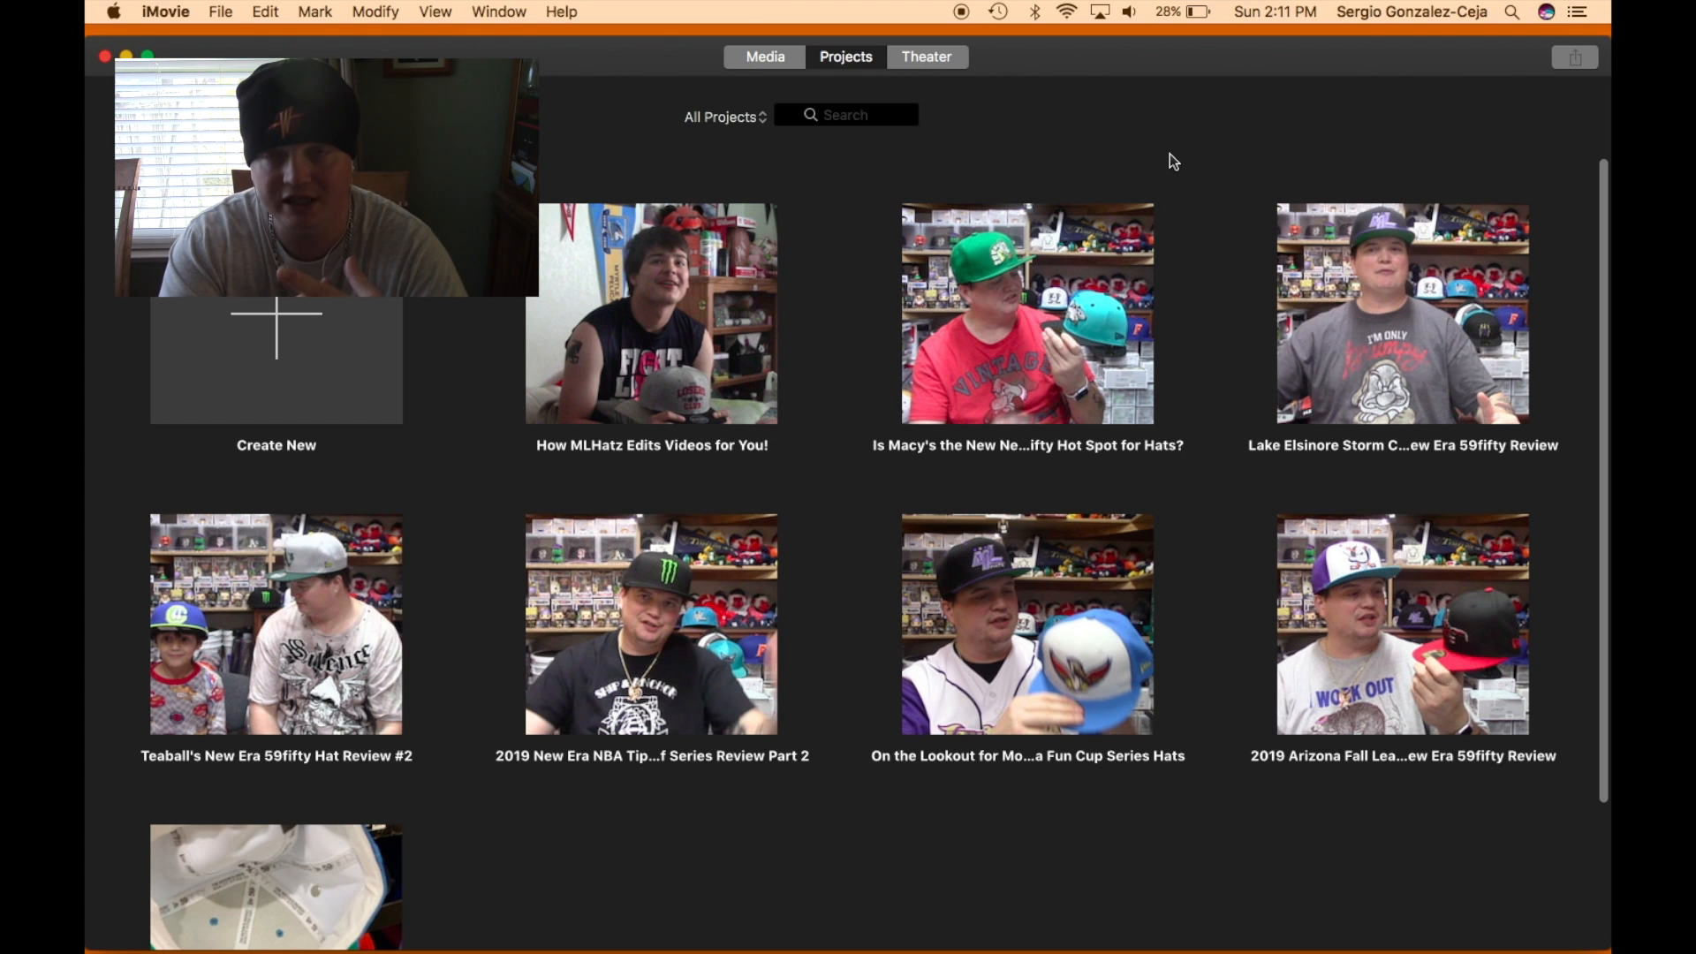
- Share the project "How MLHatz Edits Videos for You!" to the YouTube account
left_click(628, 325)
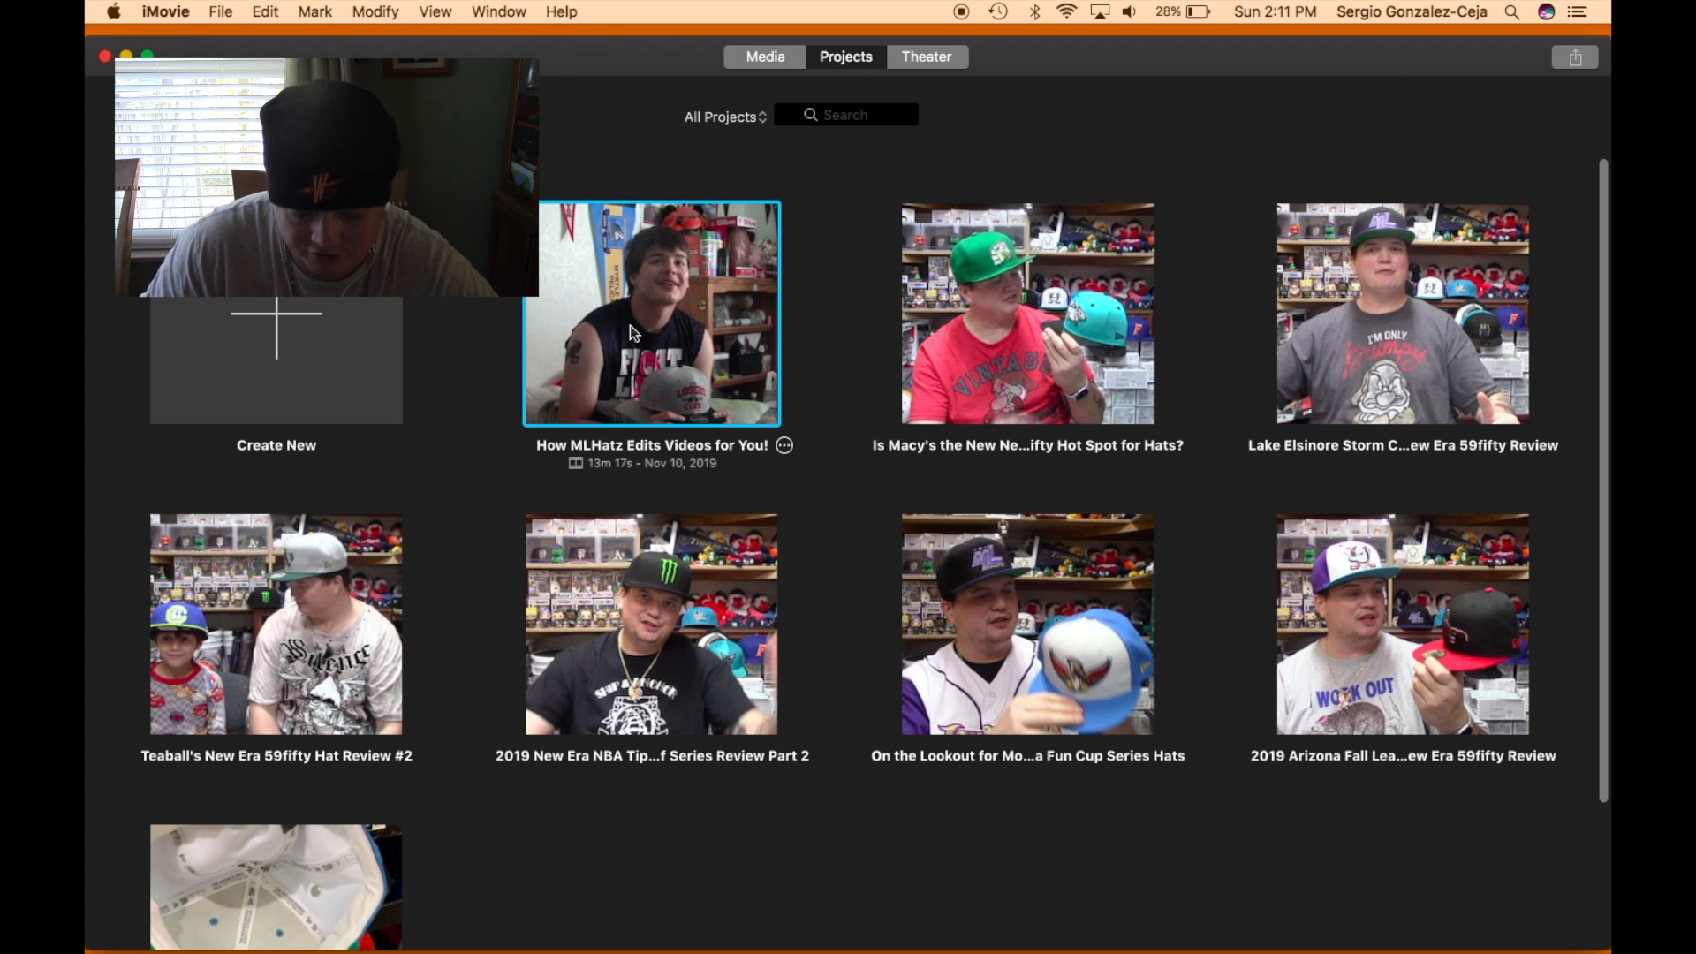
left_click(784, 446)
mouse_move(816, 497)
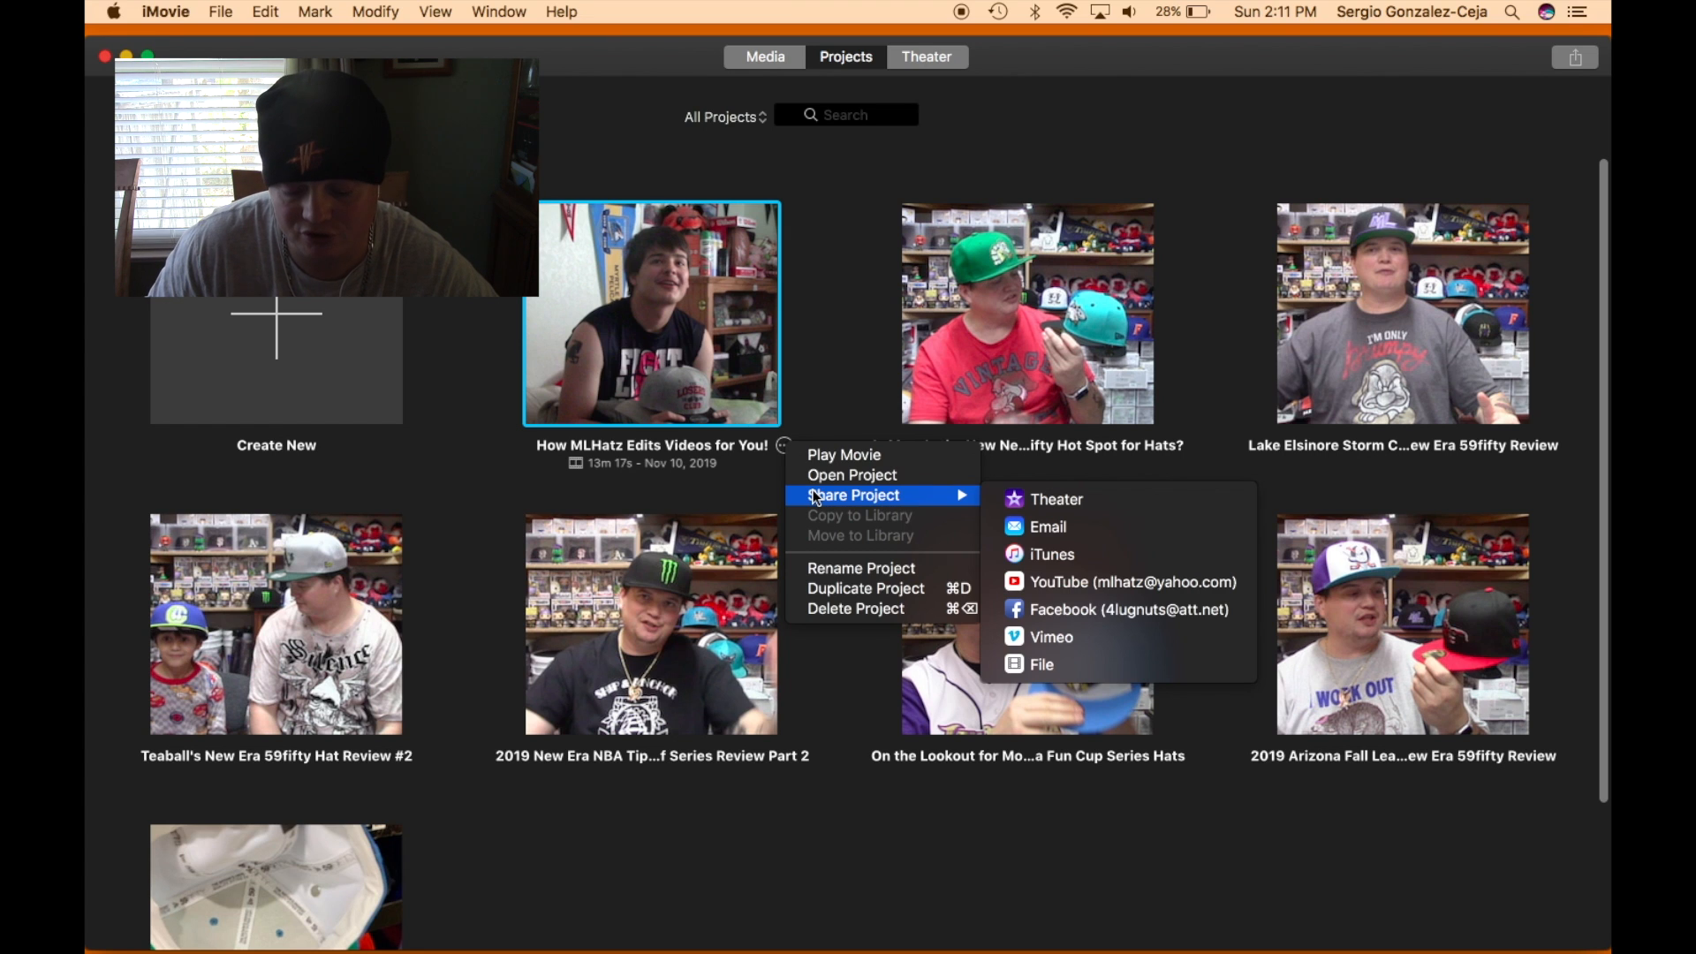
left_click(1046, 581)
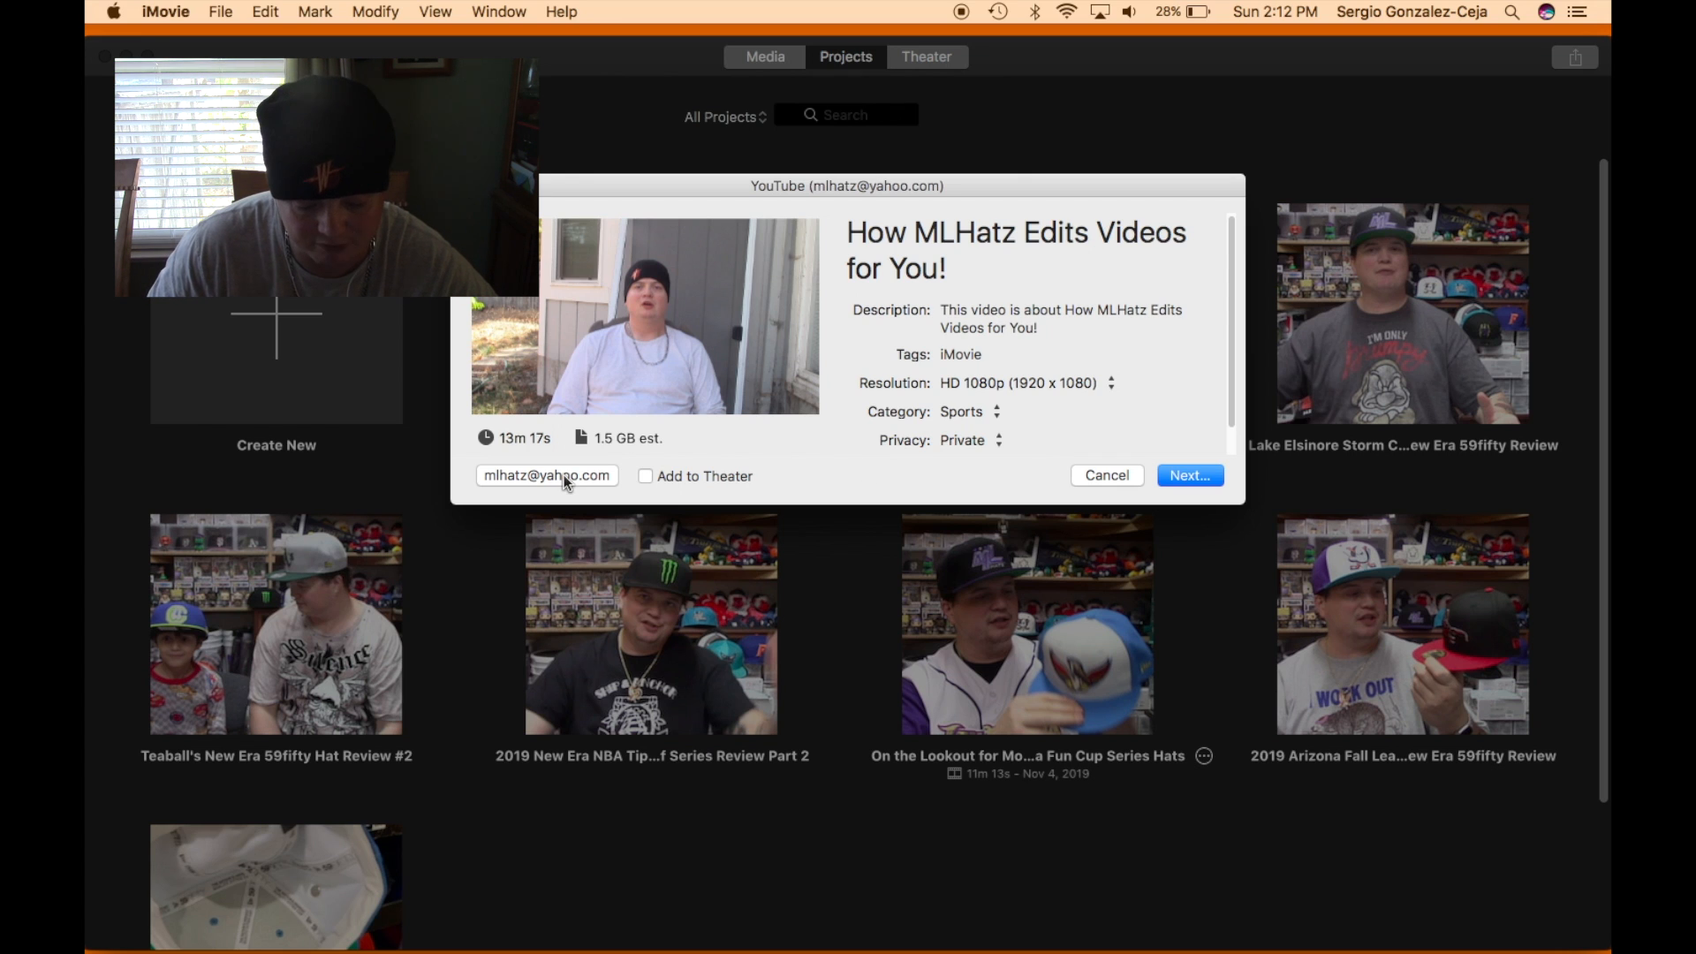
- Check the privacy options, keep the video Private, and publish it to YouTube under the Terms of Service
left_click(1001, 442)
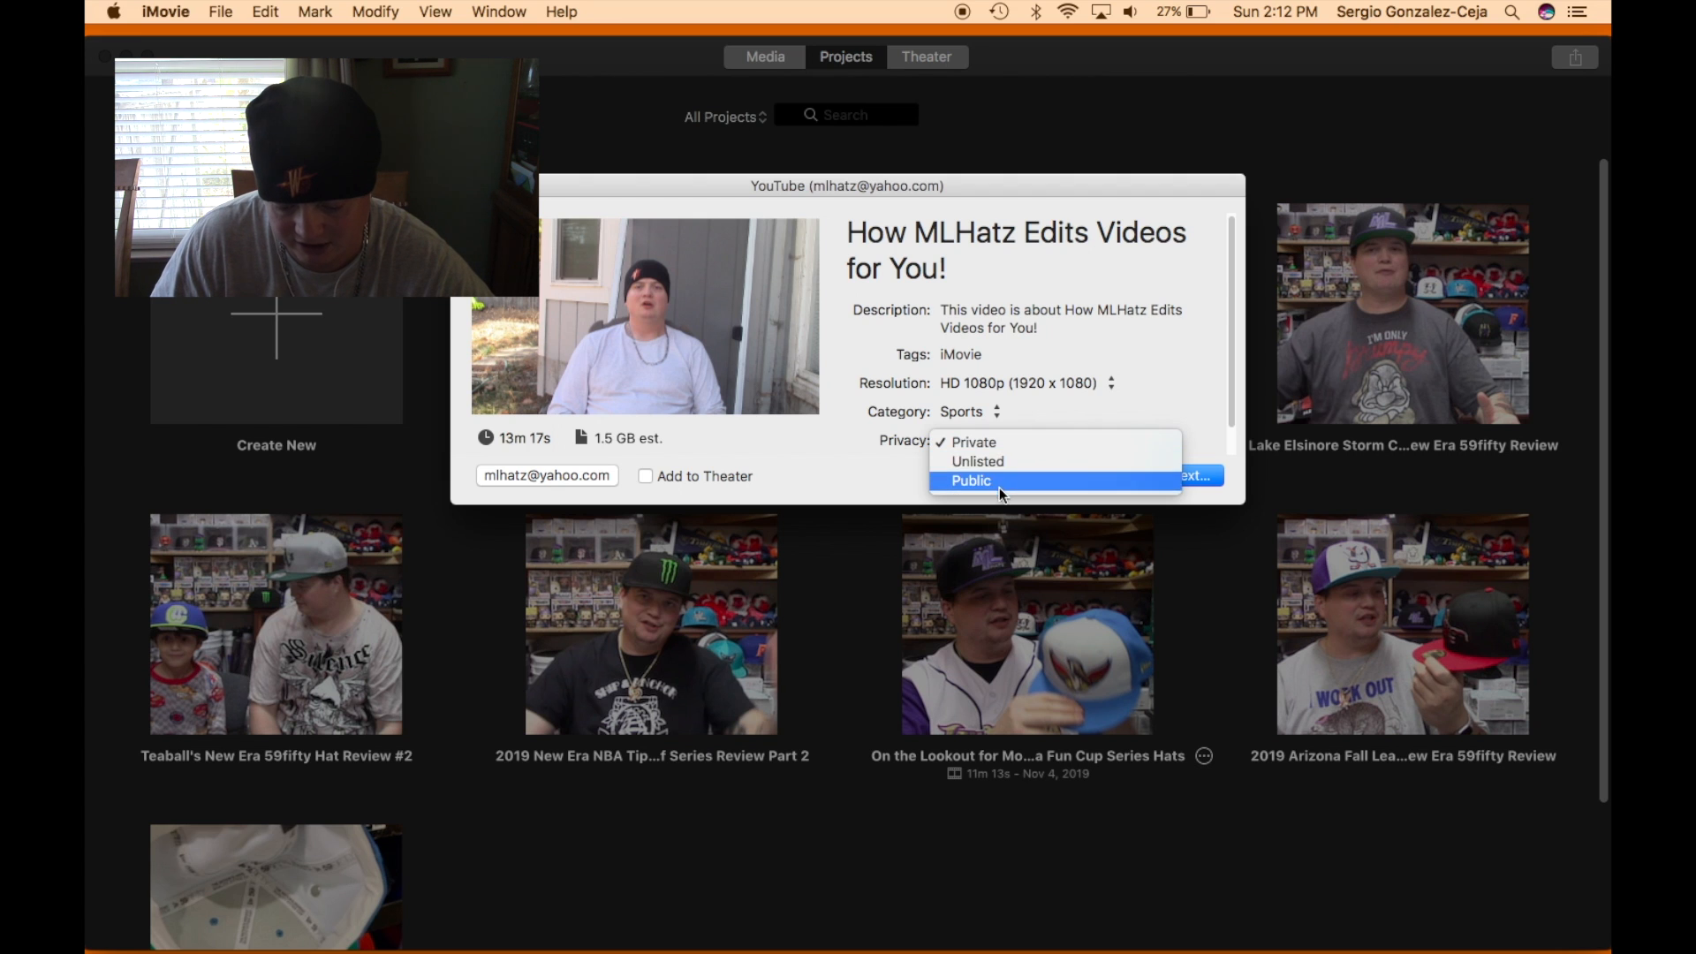
left_click(1090, 410)
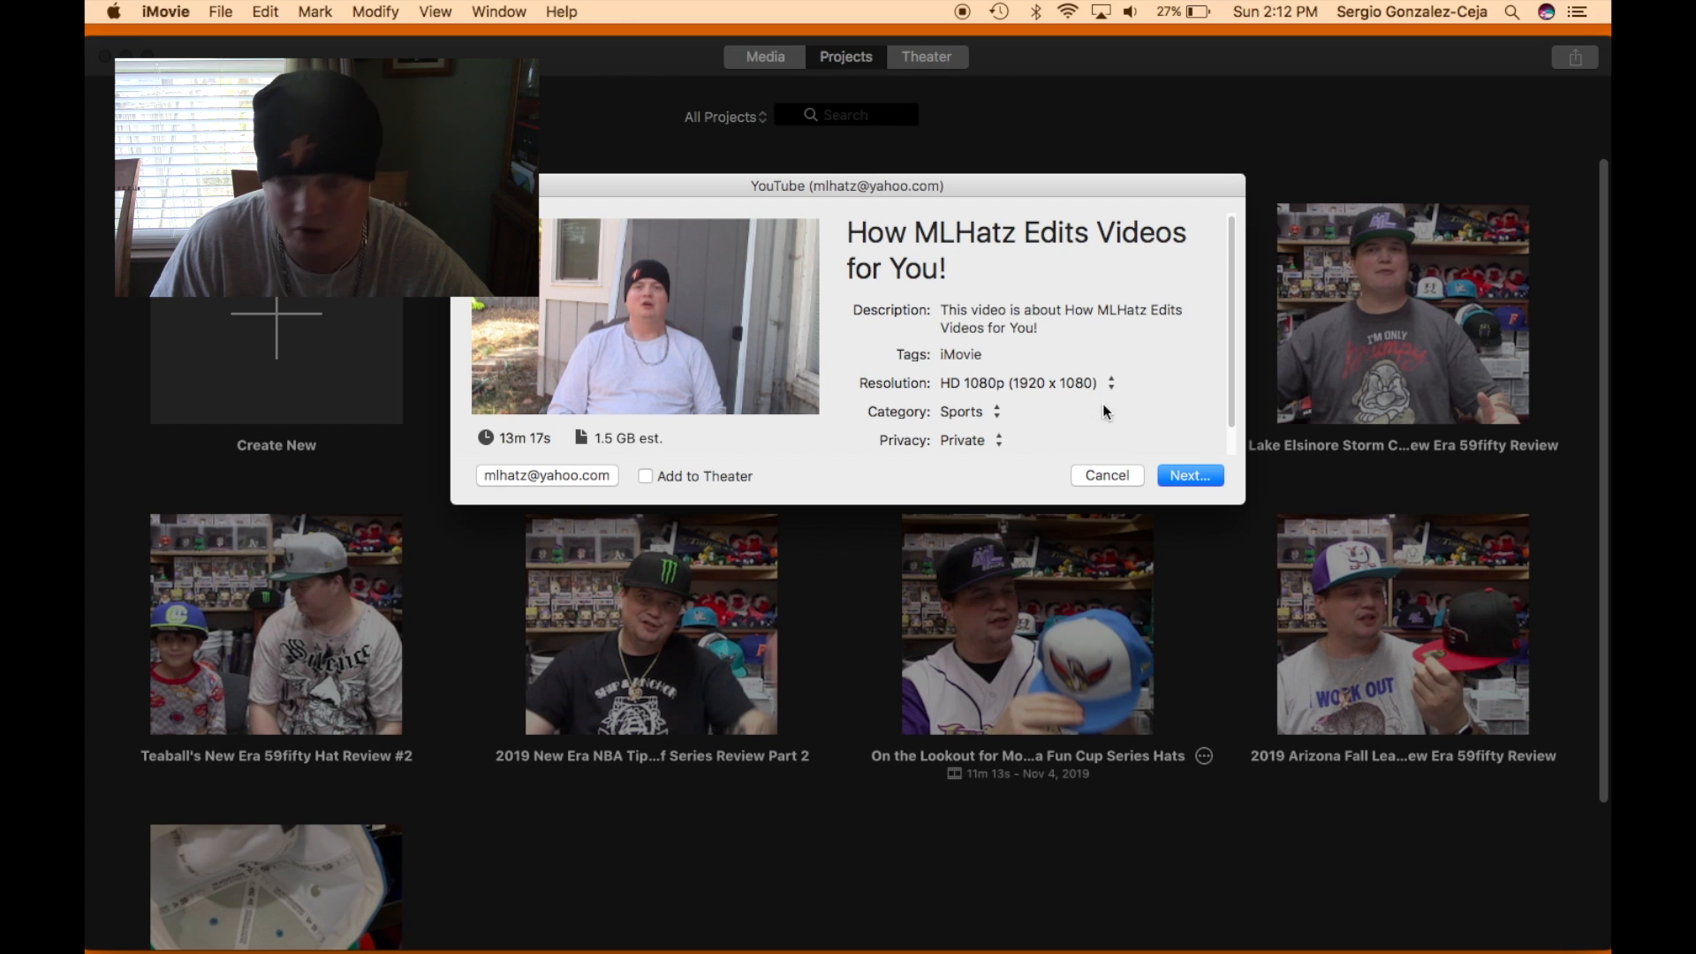
left_click(1200, 475)
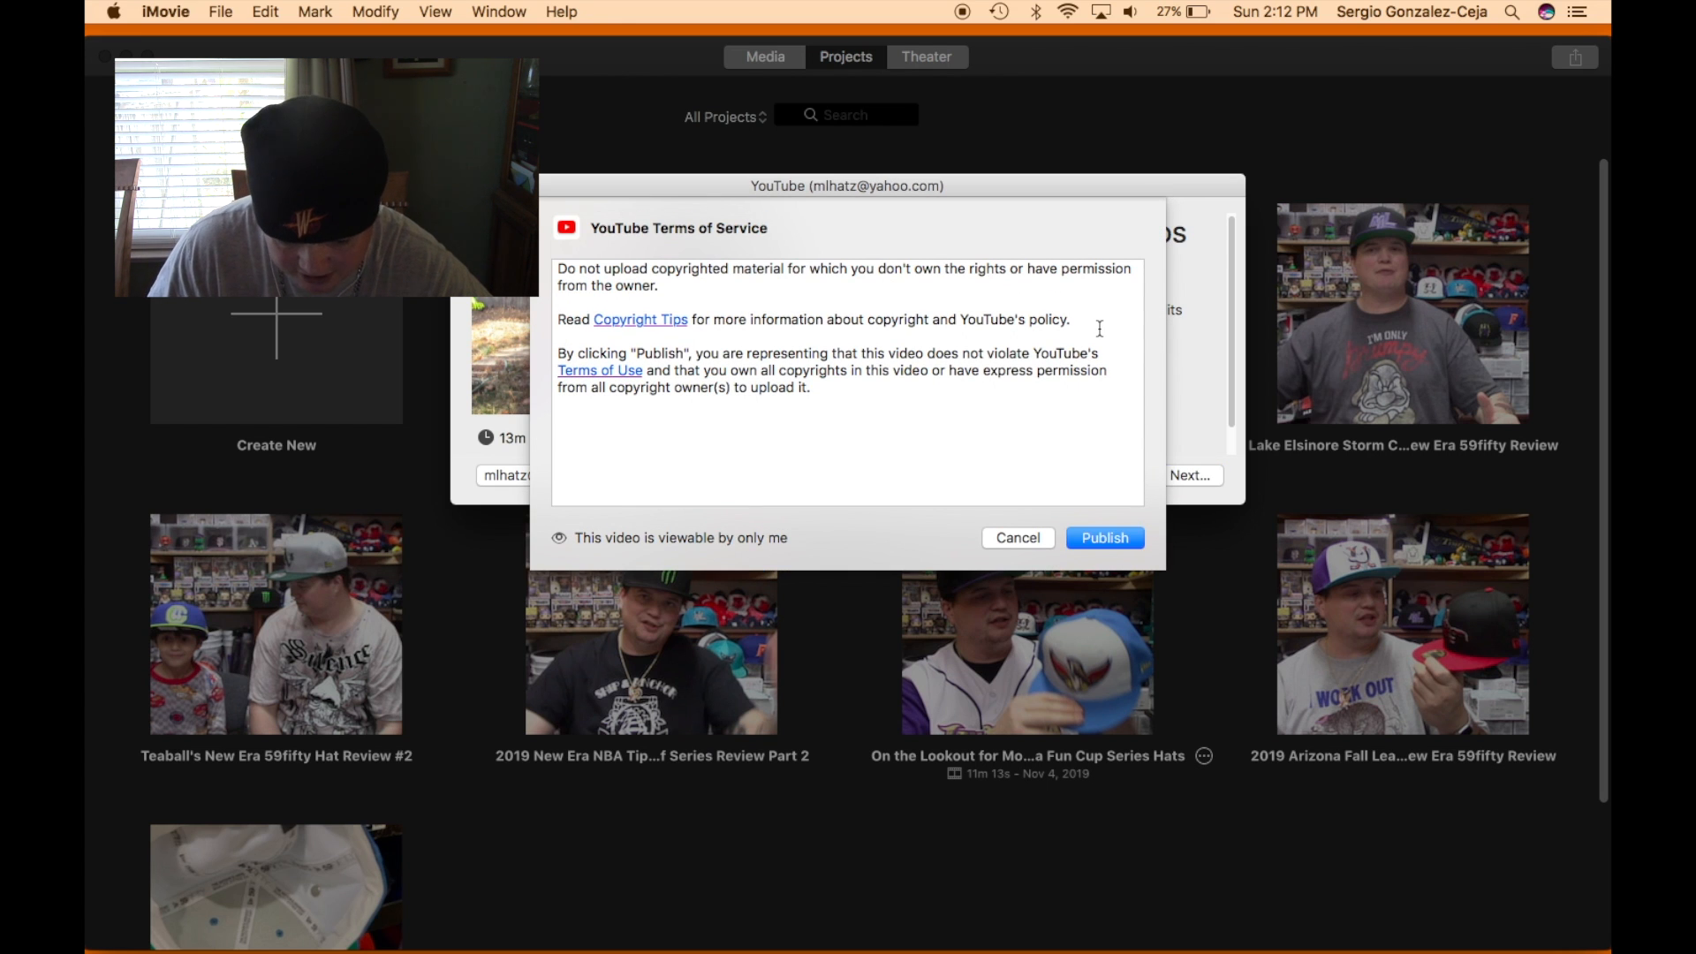
left_click(1105, 541)
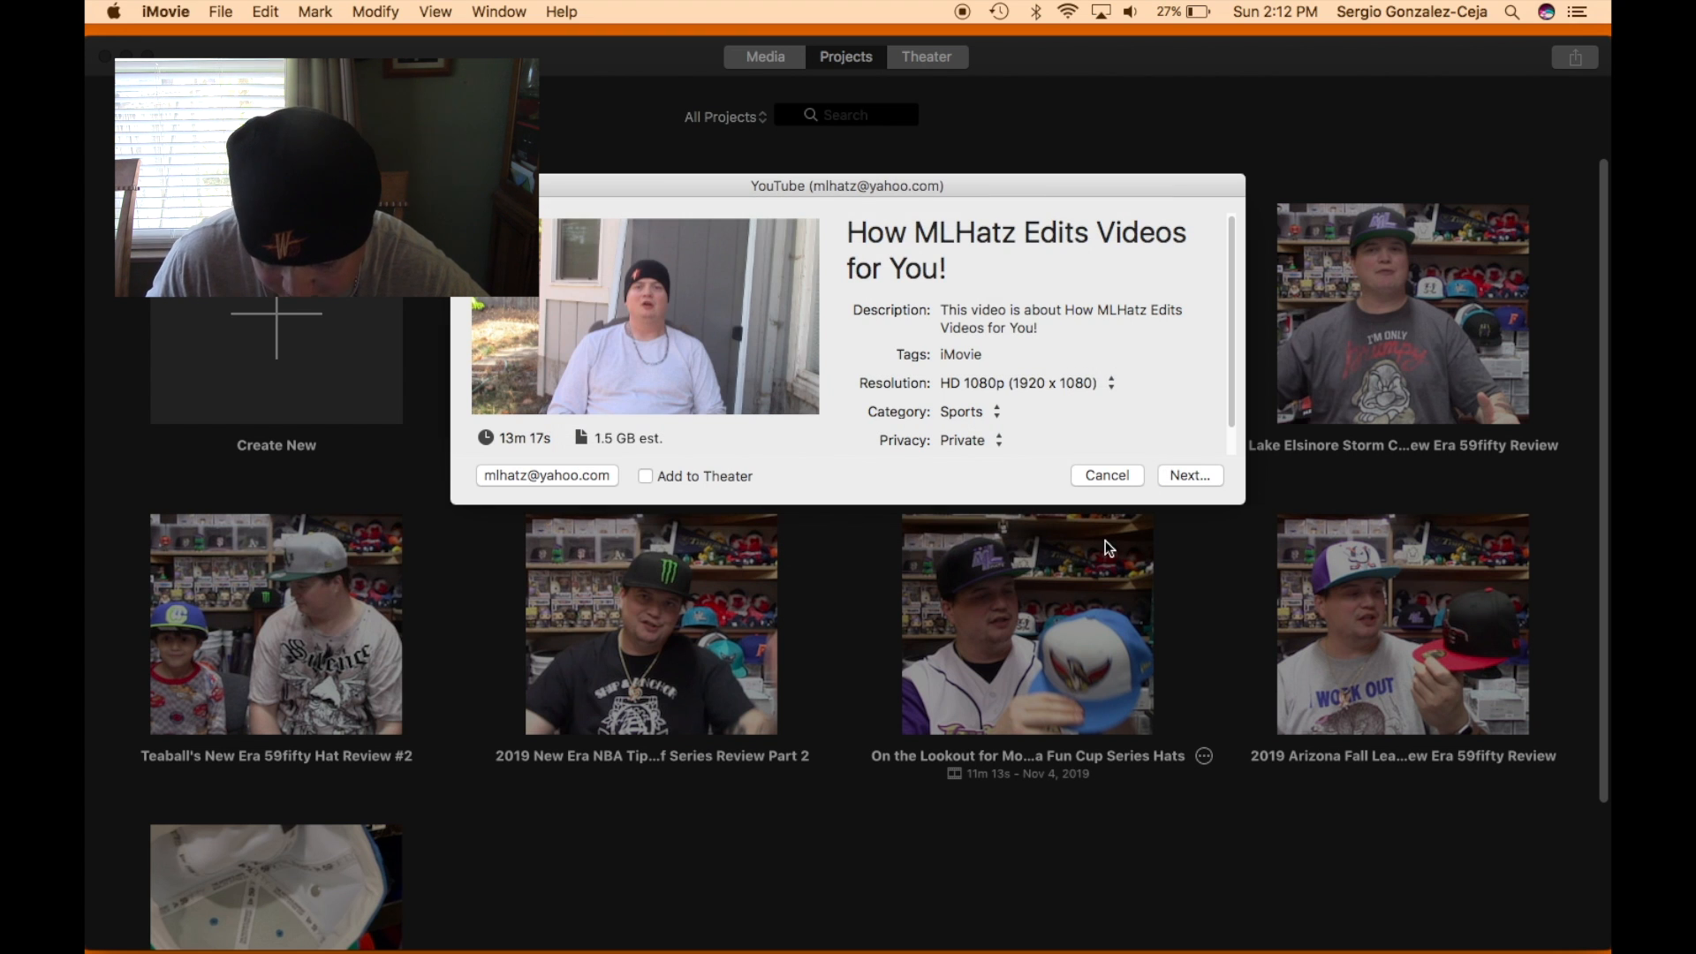